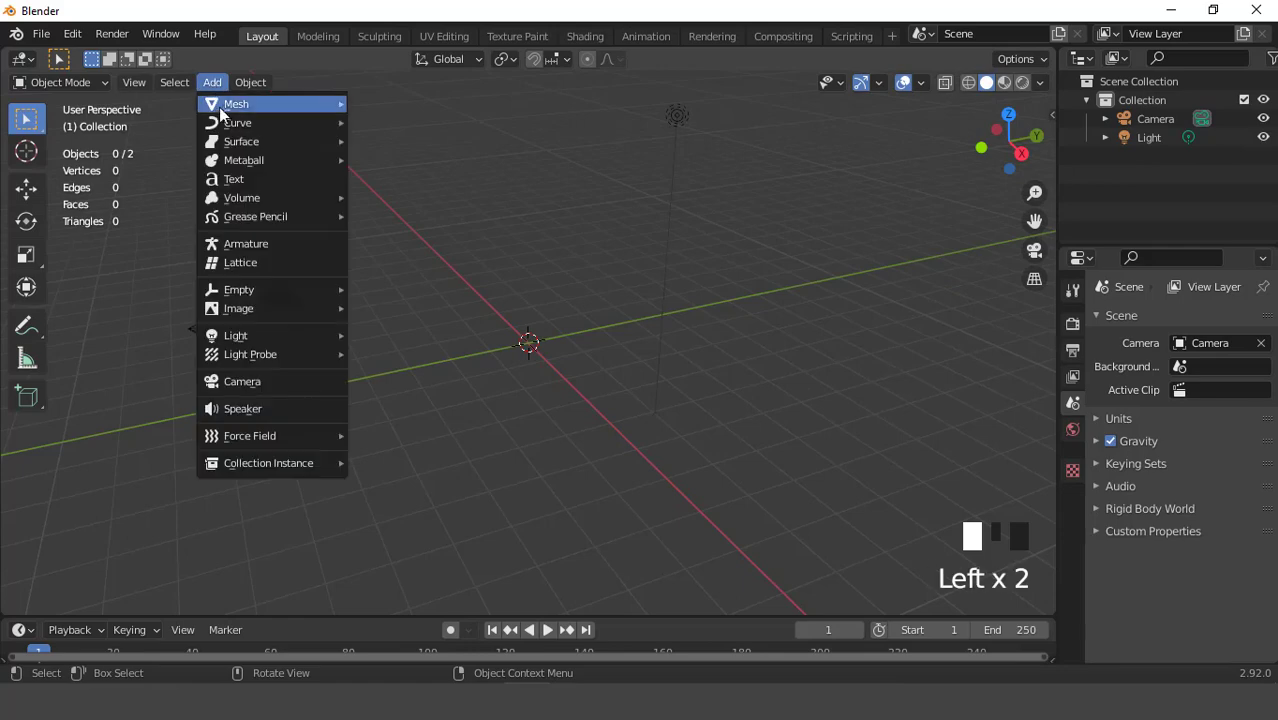
- Add a mesh circle at the origin with 16 vertices
{"action": "mouse_move", "coordinate": [222, 102]}
{"action": "left_click", "coordinate": [416, 141]}
{"action": "scroll", "coordinate": [542, 344], "scroll_direction": "up", "scroll_amount": 3}
{"action": "scroll", "coordinate": [542, 344], "scroll_direction": "up", "scroll_amount": 2}
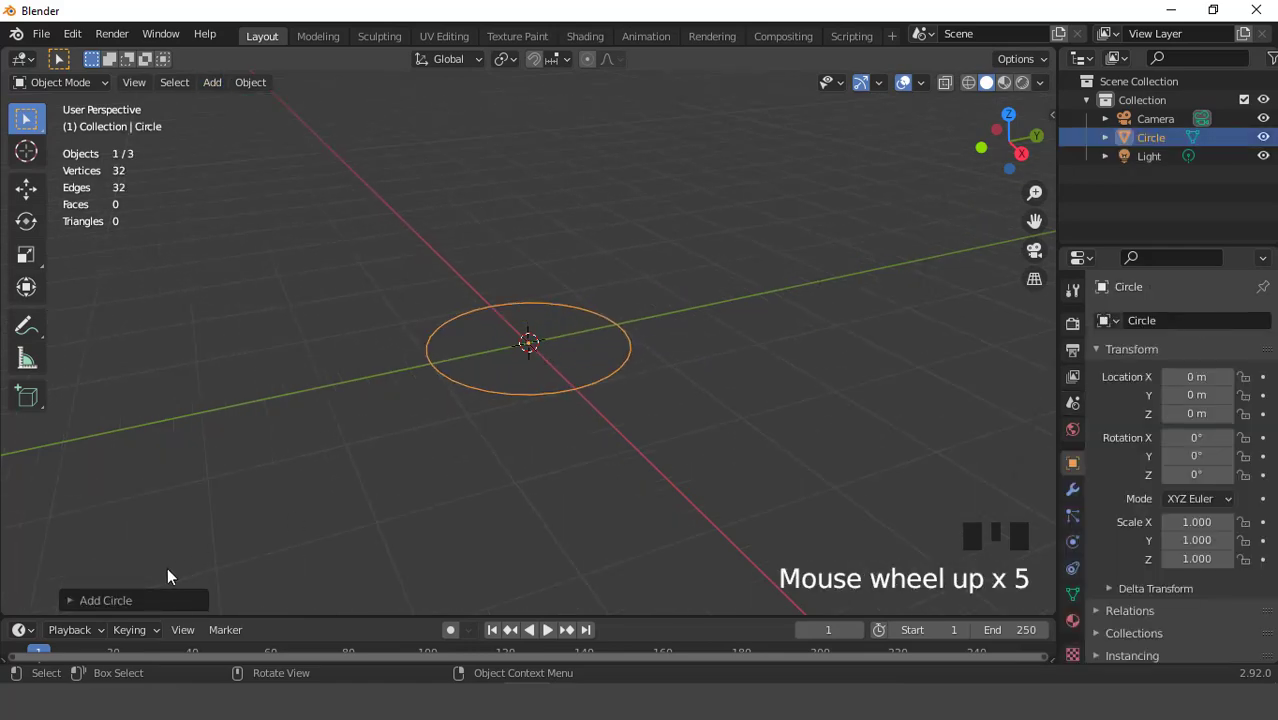
{"action": "left_click", "coordinate": [63, 598]}
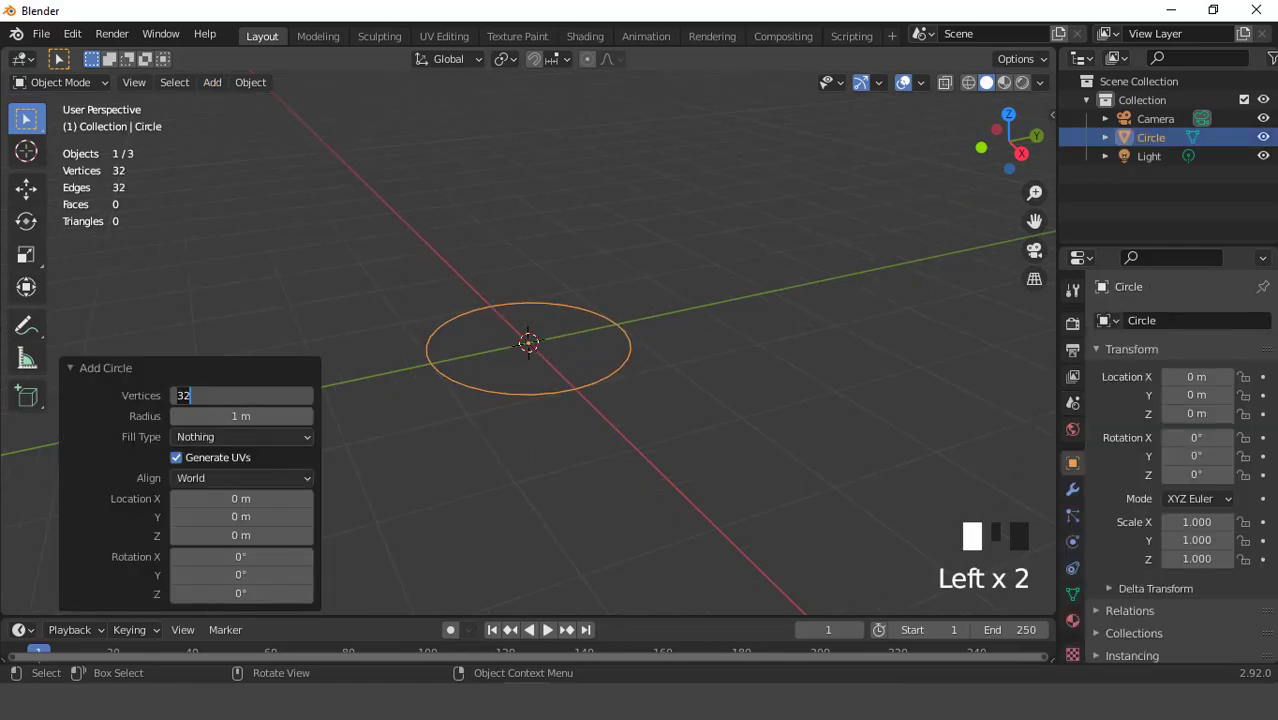
{"action": "key", "text": "Return"}
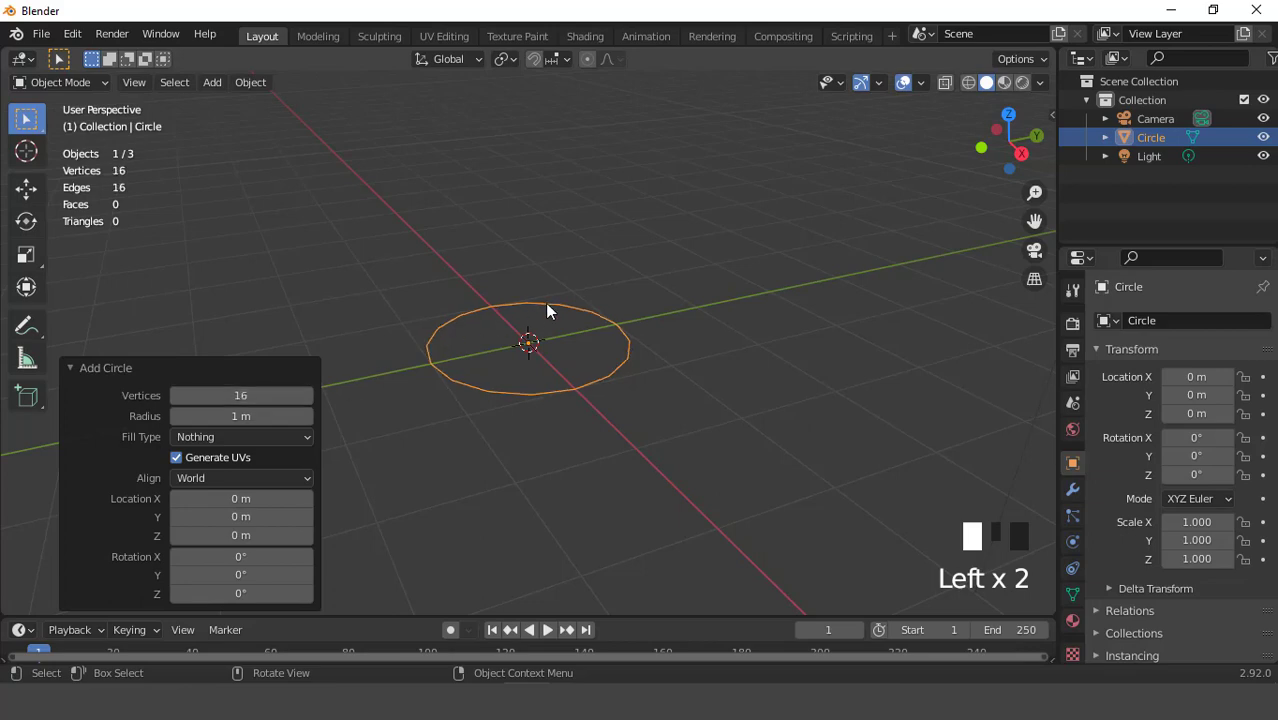
- In Edit Mode, extrude the circle's edges and scale them inward to about half size, forming a wide flat brim ring
{"action": "scroll", "coordinate": [547, 306], "scroll_direction": "up", "scroll_amount": 1}
{"action": "key", "text": "KP_7"}
{"action": "key", "text": "Tab"}
{"action": "scroll", "coordinate": [545, 303], "scroll_direction": "up", "scroll_amount": 2}
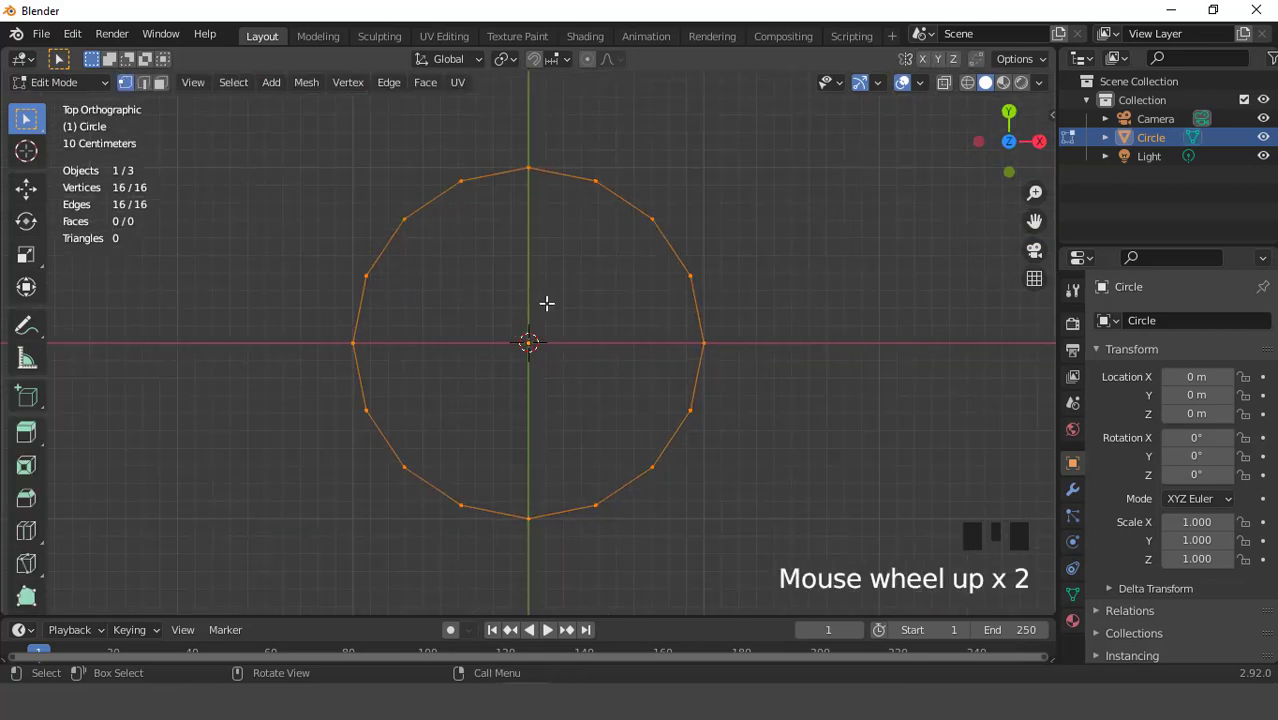
{"action": "key", "text": "e"}
{"action": "key", "text": "s"}
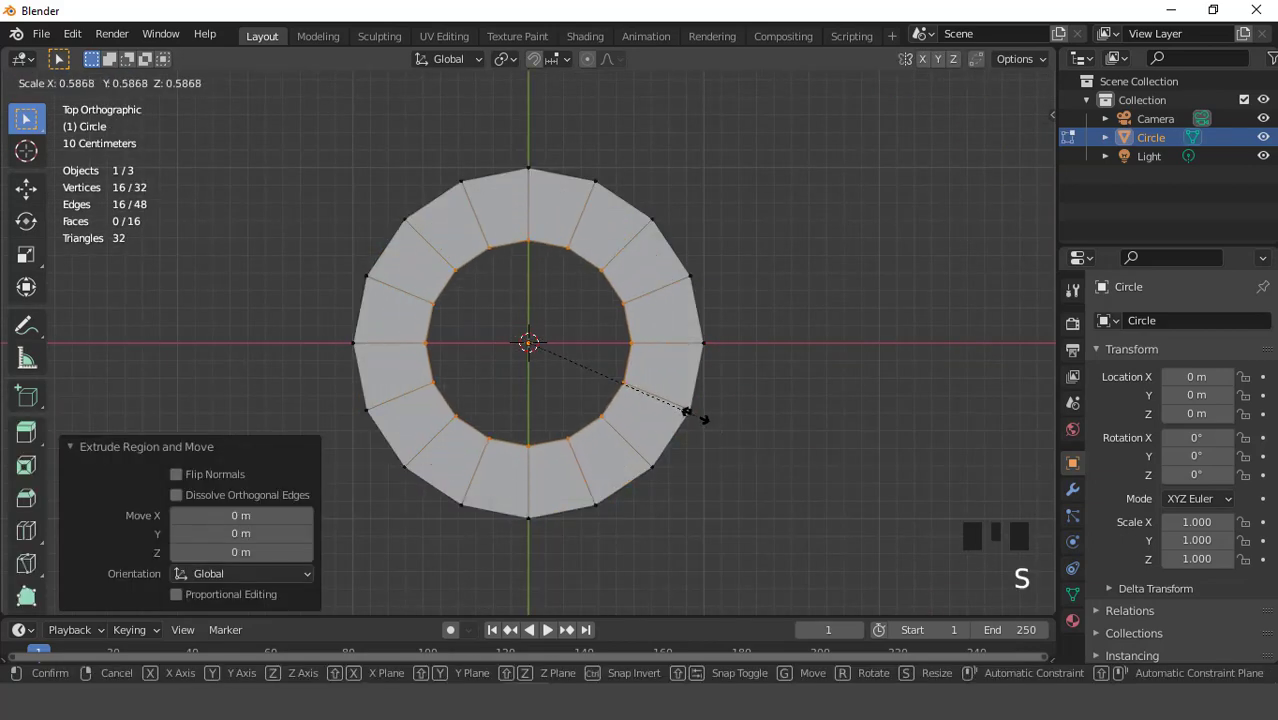
{"action": "left_click", "coordinate": [667, 403]}
- Extrude the inner edge loop again and scale it to about 0.923, adding a thin inner ring
{"action": "key", "text": "e"}
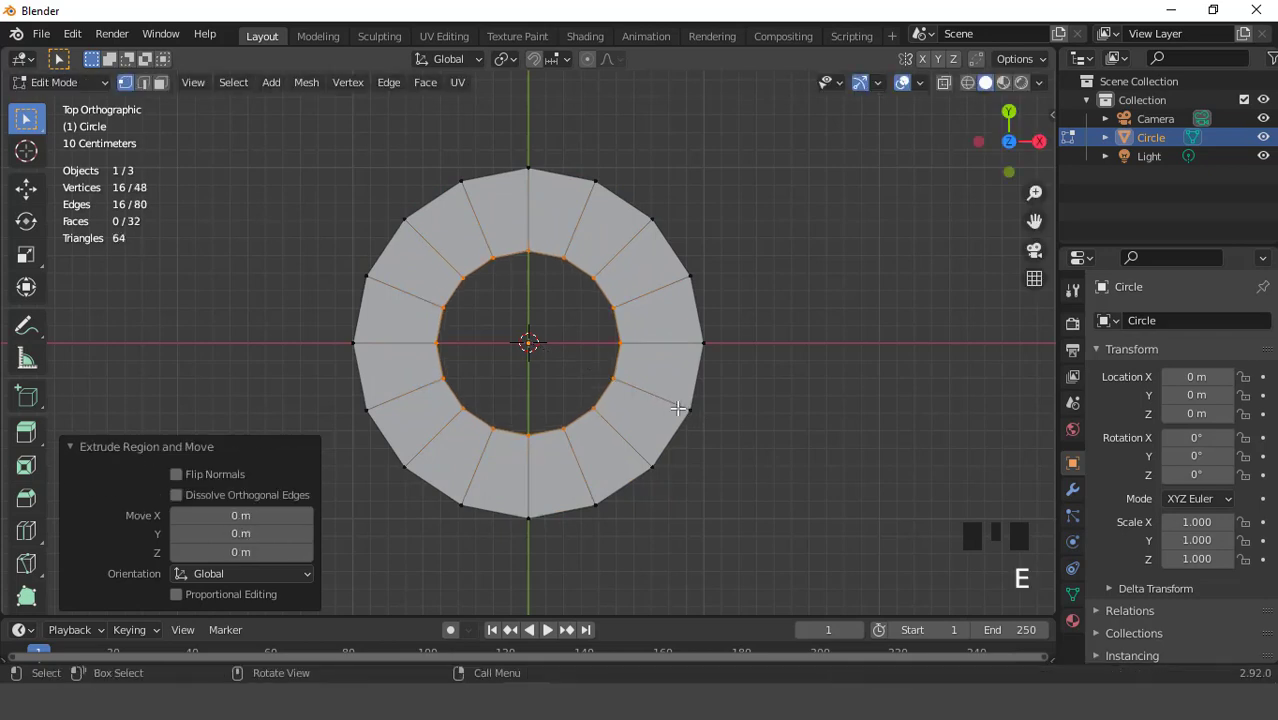
{"action": "key", "text": "s"}
{"action": "left_click", "coordinate": [667, 416]}
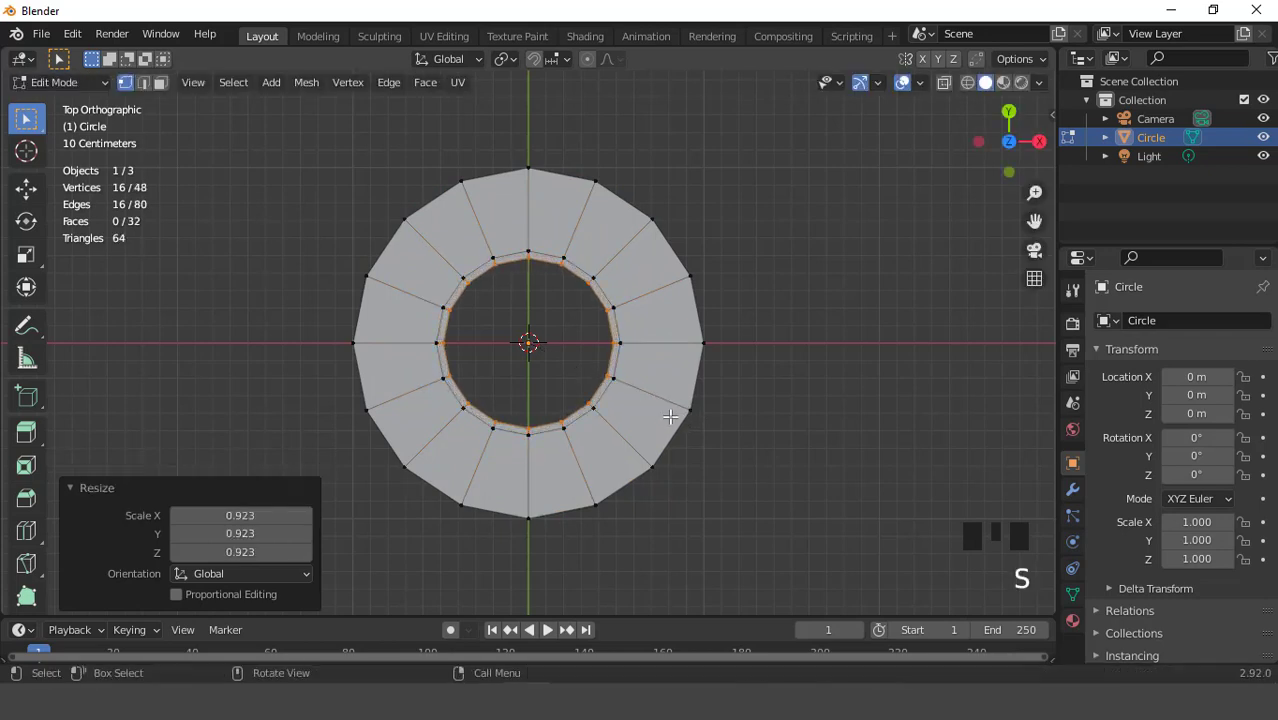
- Hide everything except the brim's outer edge loop and switch to vertex selection
{"action": "key", "text": "2"}
{"action": "left_click", "coordinate": [690, 315], "text": "alt"}
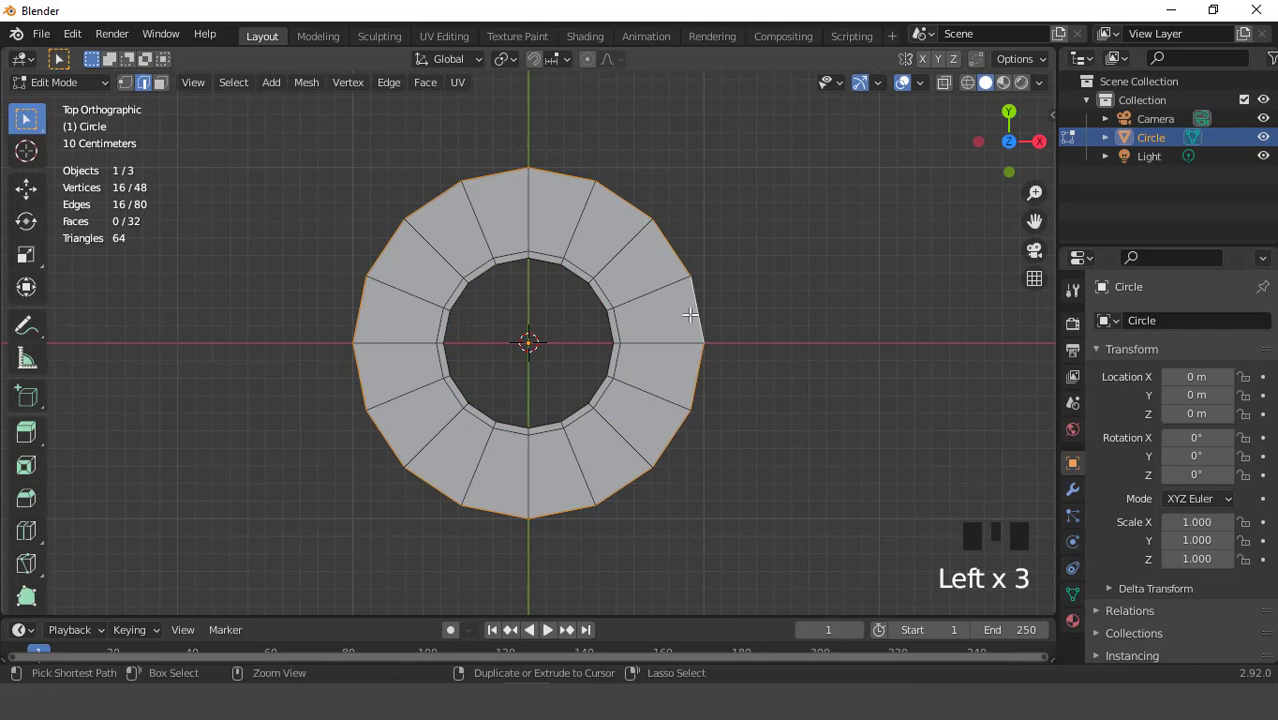
{"action": "key", "text": "ctrl+i"}
{"action": "key", "text": "h"}
{"action": "key", "text": "1"}
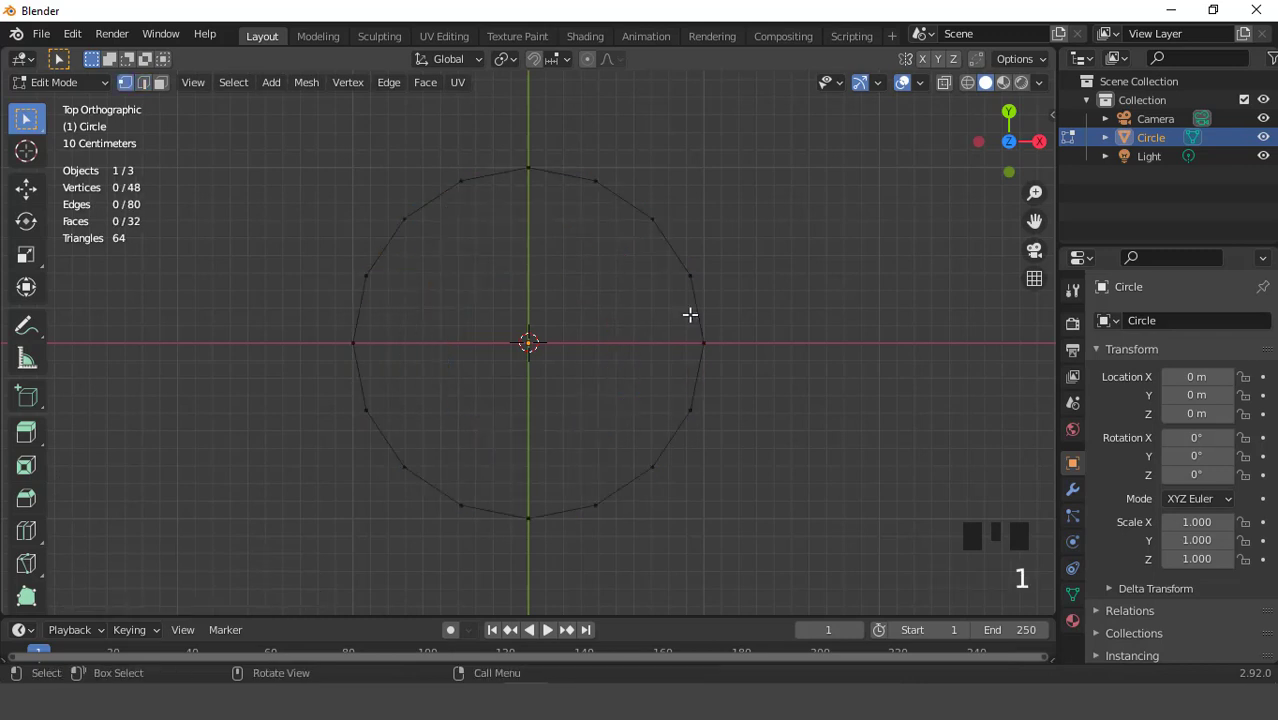
- Raise the outermost vertices at both X ends about 0.31 m along Z using smooth proportional editing with size 1.10
{"action": "key", "text": "KP_1"}
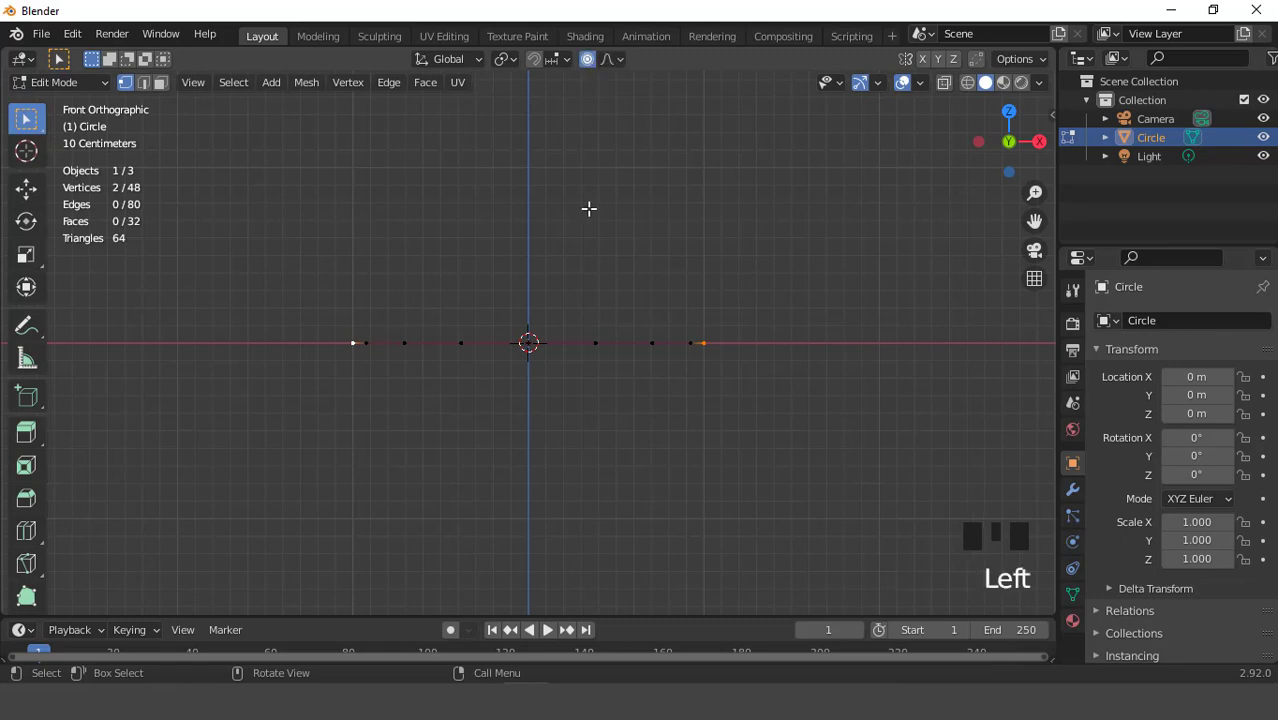
{"action": "key", "text": "g"}
{"action": "scroll", "coordinate": [589, 208], "scroll_direction": "down", "scroll_amount": 1}
{"action": "key", "text": "z"}
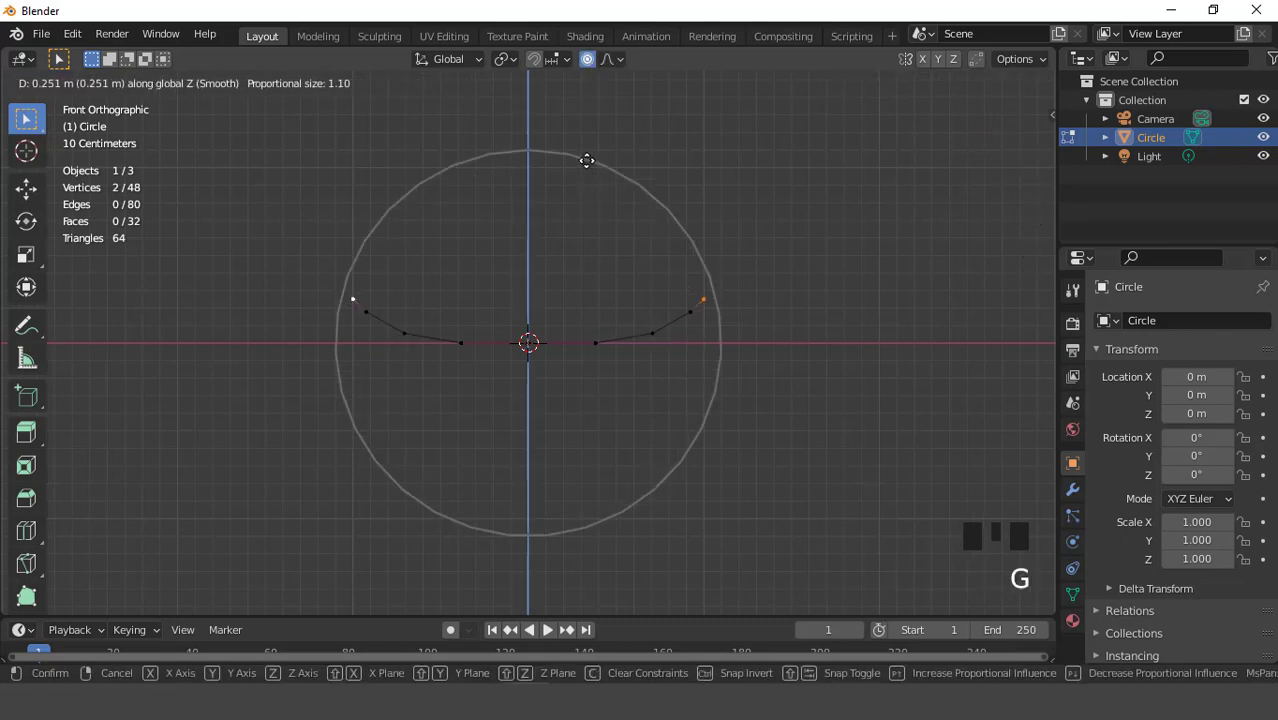
{"action": "left_click", "coordinate": [585, 151]}
{"action": "middle_click_drag", "start_coordinate": [585, 151], "coordinate": [553, 231]}
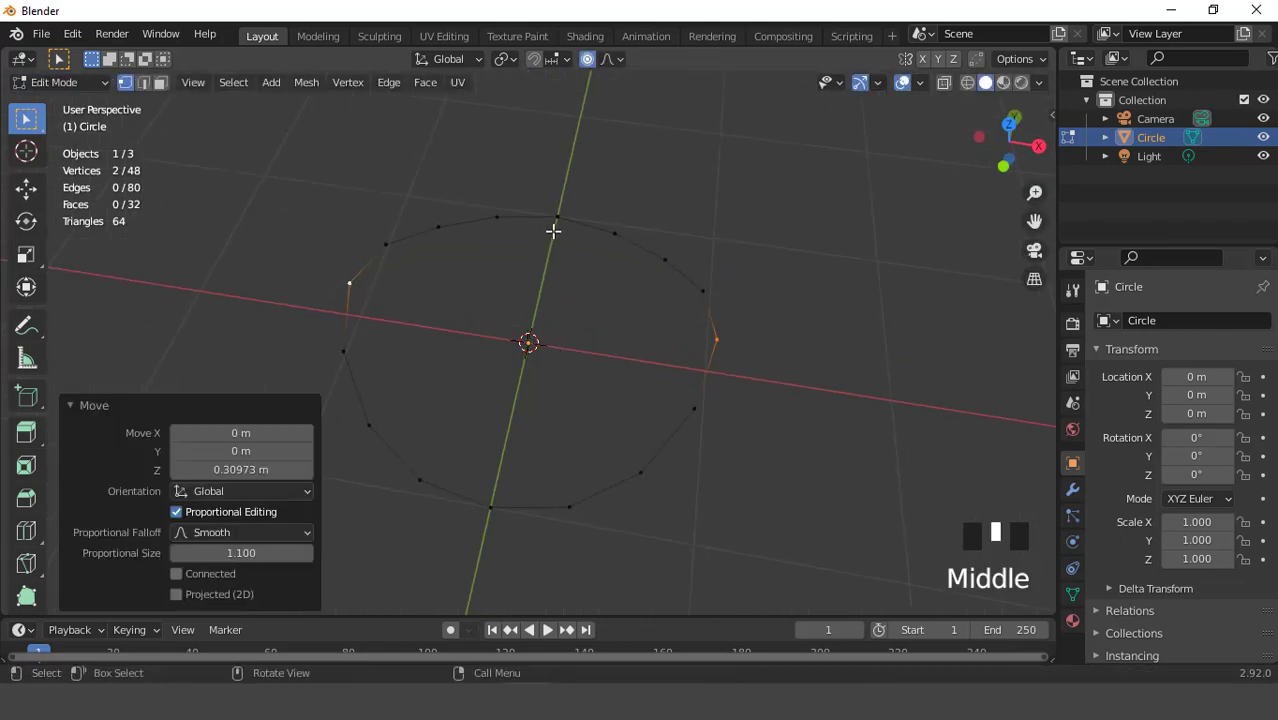
- Lower the brim's front and back vertices slightly along Z using proportional editing with size 0.62
{"action": "left_click", "coordinate": [553, 231]}
{"action": "key", "text": "KP_1"}
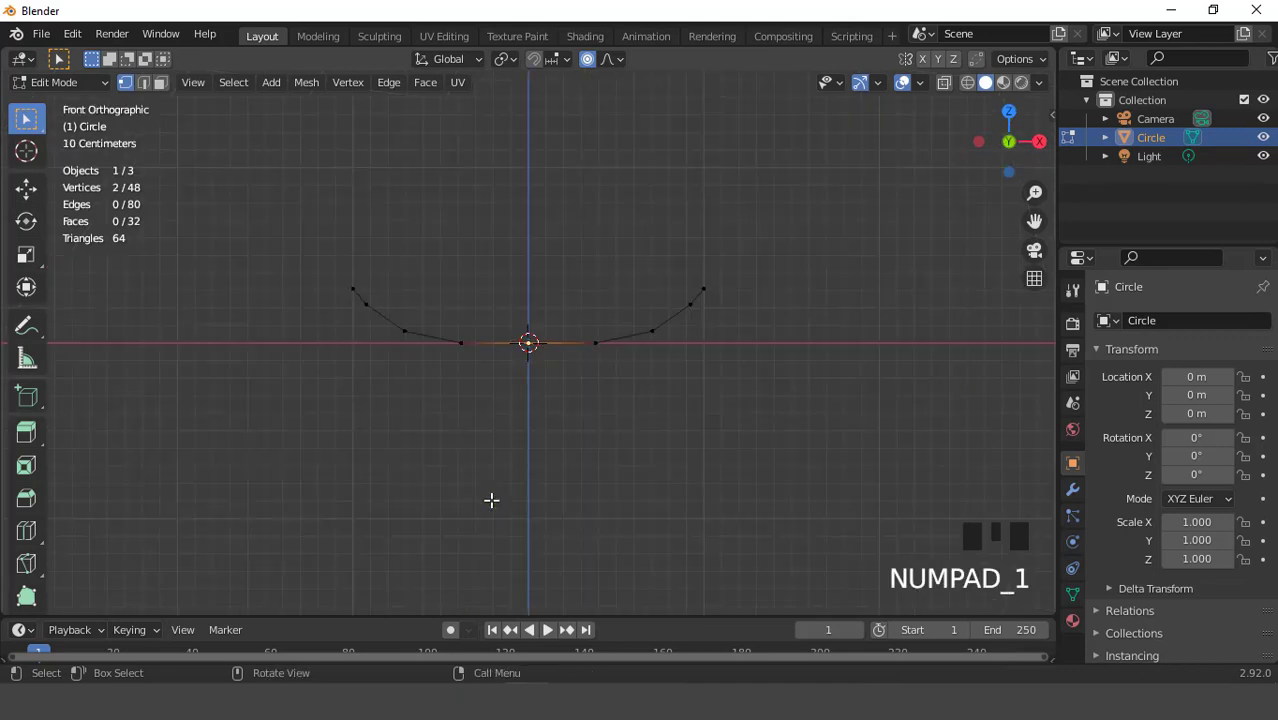
{"action": "key", "text": "g"}
{"action": "scroll", "coordinate": [491, 500], "scroll_direction": "up", "scroll_amount": 5}
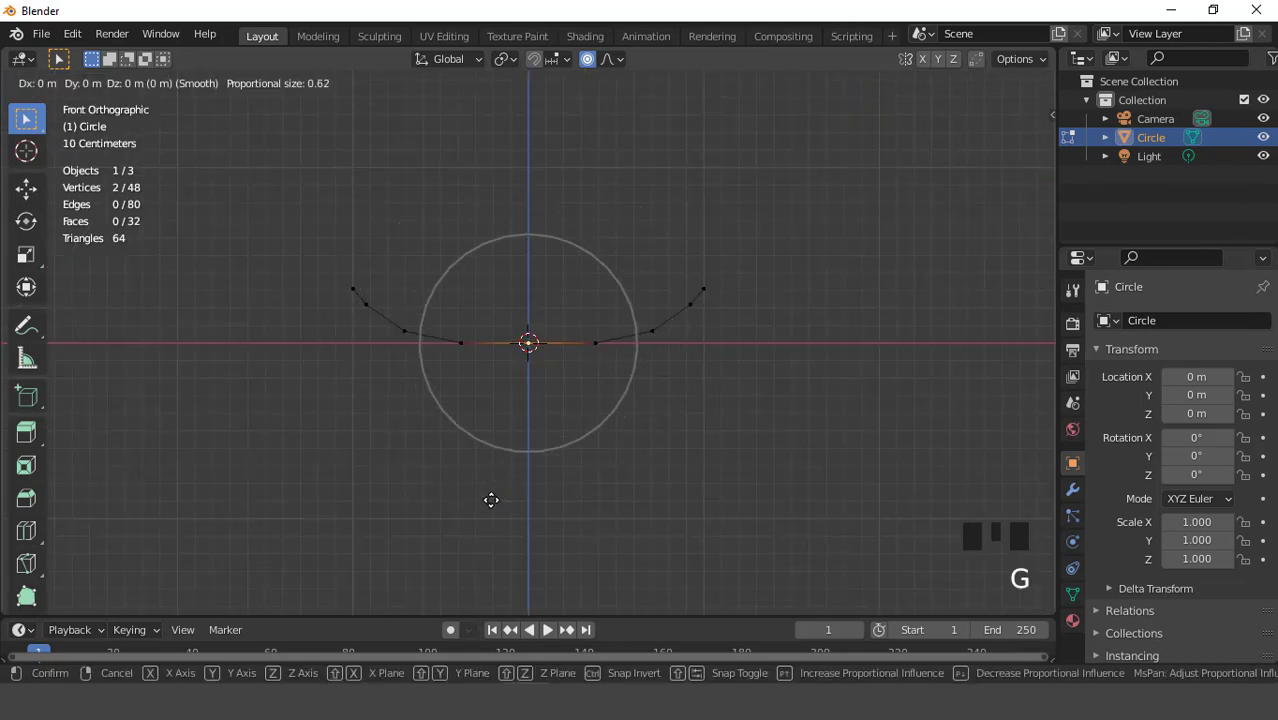
{"action": "key", "text": "z"}
{"action": "left_click", "coordinate": [492, 514]}
{"action": "middle_click_drag", "start_coordinate": [571, 379], "coordinate": [554, 463]}
- Reveal the hidden geometry and extrude the innermost edge loop upward about 0.35 m to start the hat's crown
{"action": "key", "text": "alt+h"}
{"action": "key", "text": "KP_7"}
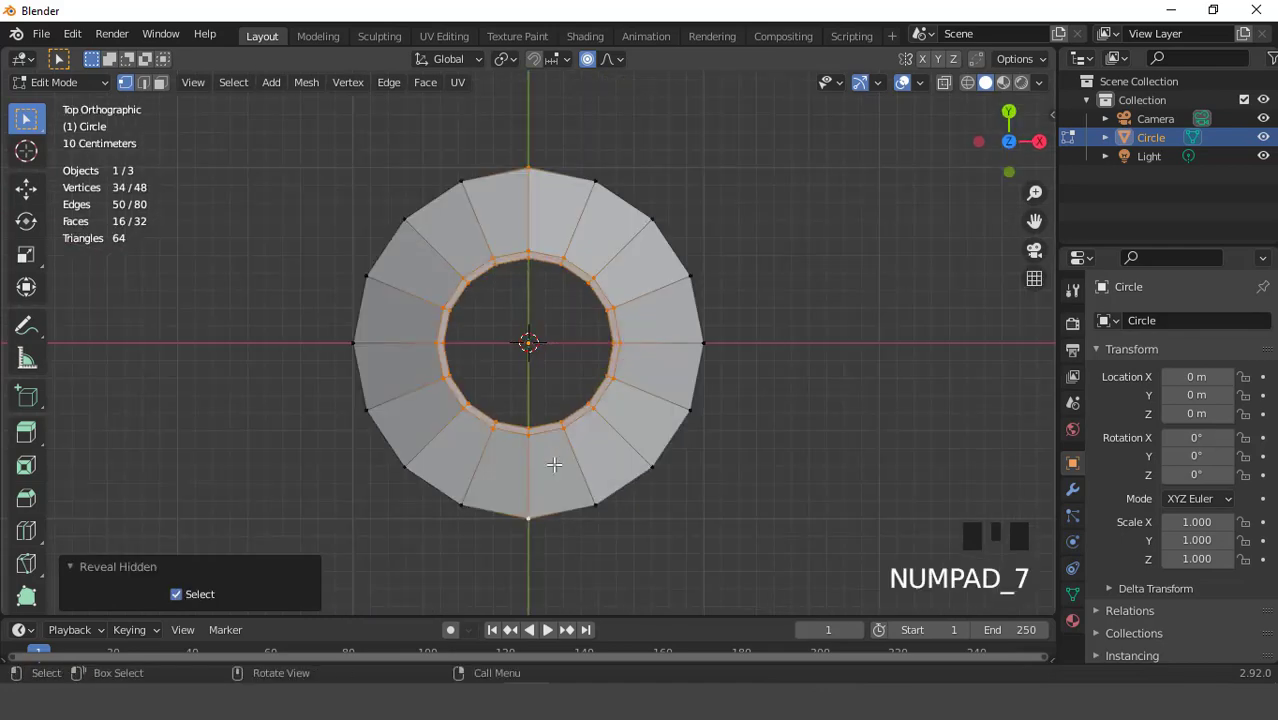
{"action": "scroll", "coordinate": [553, 462], "scroll_direction": "up", "scroll_amount": 3}
{"action": "key", "text": "2"}
{"action": "triple_click", "coordinate": [635, 432]}
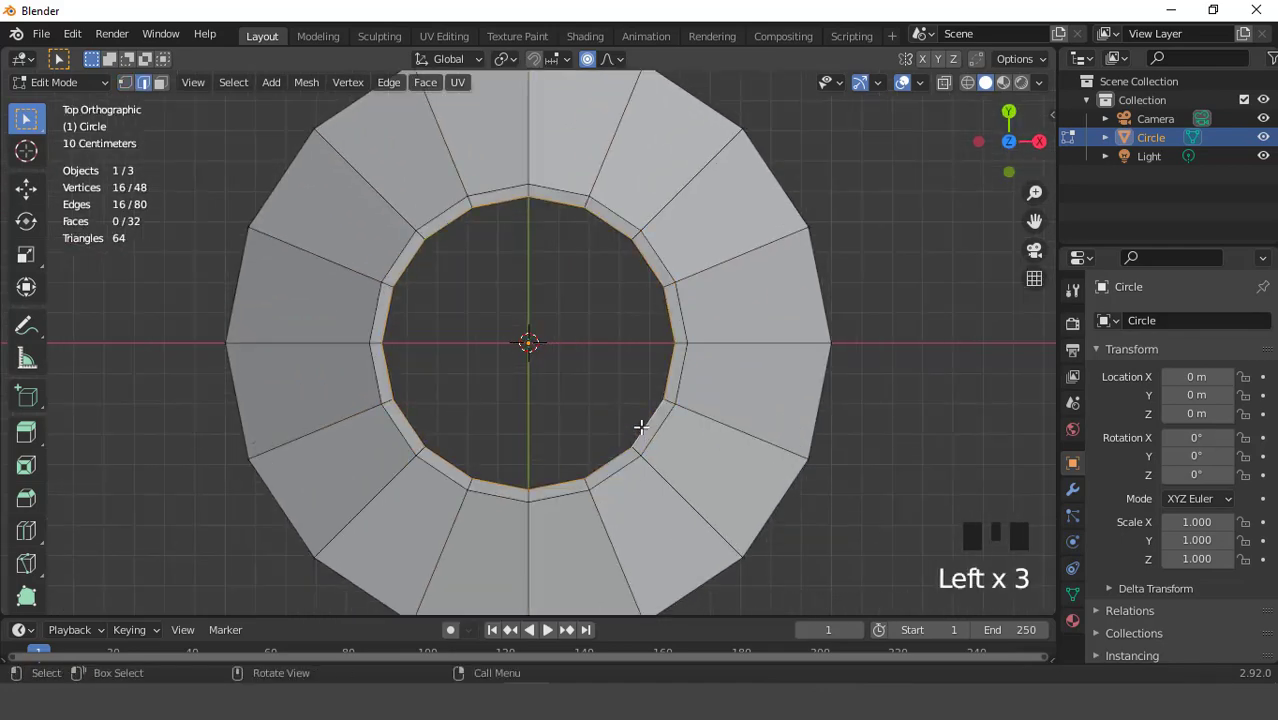
{"action": "scroll", "coordinate": [633, 428], "scroll_direction": "down", "scroll_amount": 4}
{"action": "key", "text": "KP_1"}
{"action": "scroll", "coordinate": [637, 307], "scroll_direction": "up", "scroll_amount": 1}
{"action": "scroll", "coordinate": [637, 307], "scroll_direction": "up", "scroll_amount": 1}
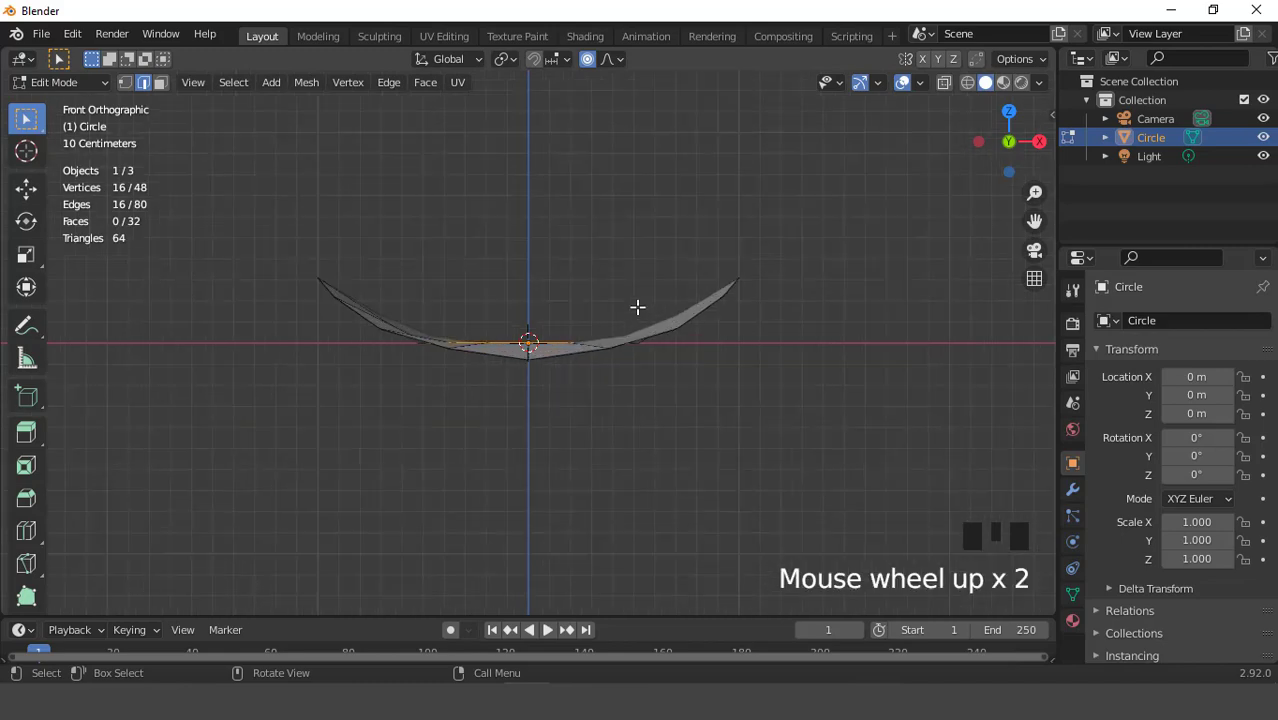
{"action": "key", "text": "e"}
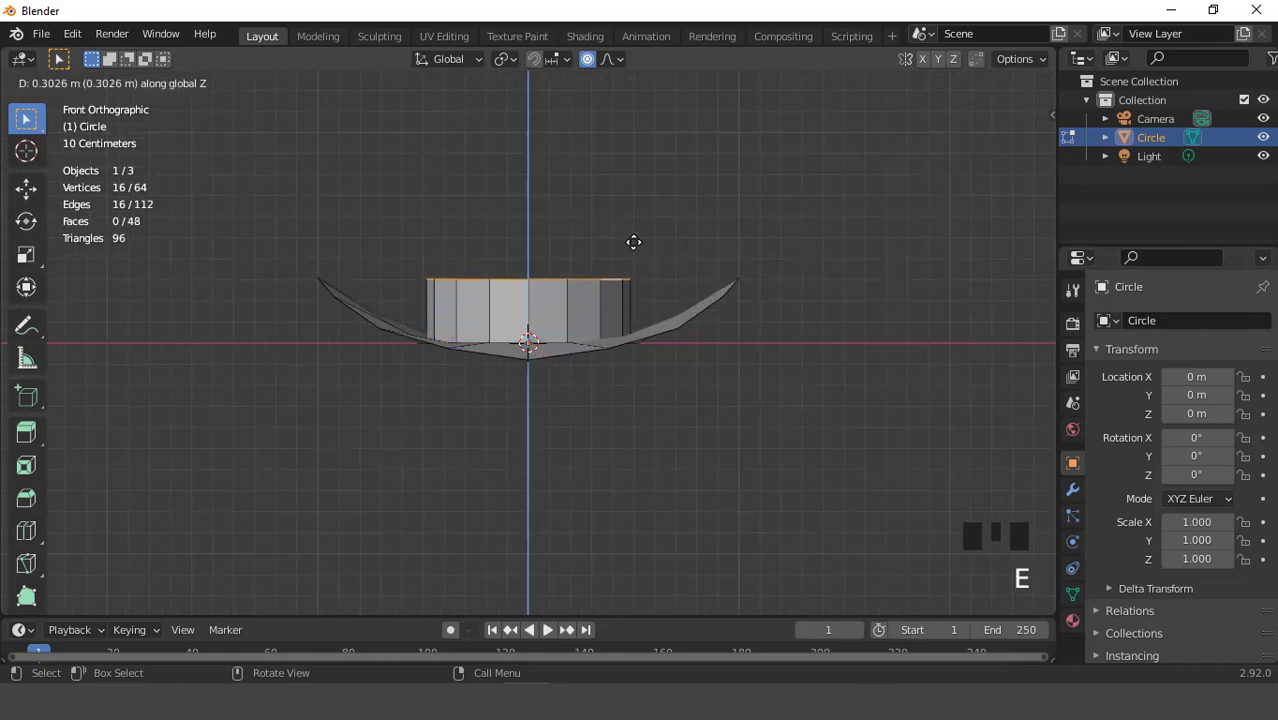
{"action": "left_click", "coordinate": [631, 234]}
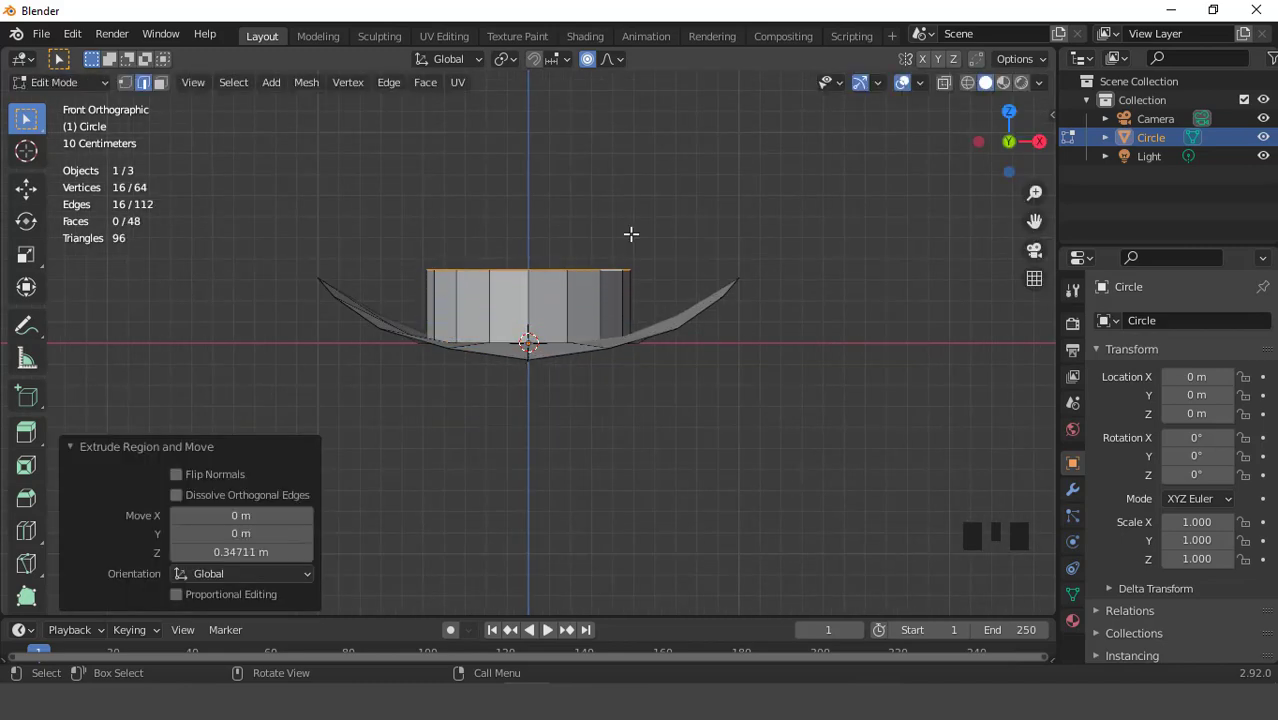
- Extrude the crown's upper edge loop upward two more times, about 0.32 m and about 0.46 m
{"action": "key", "text": "e"}
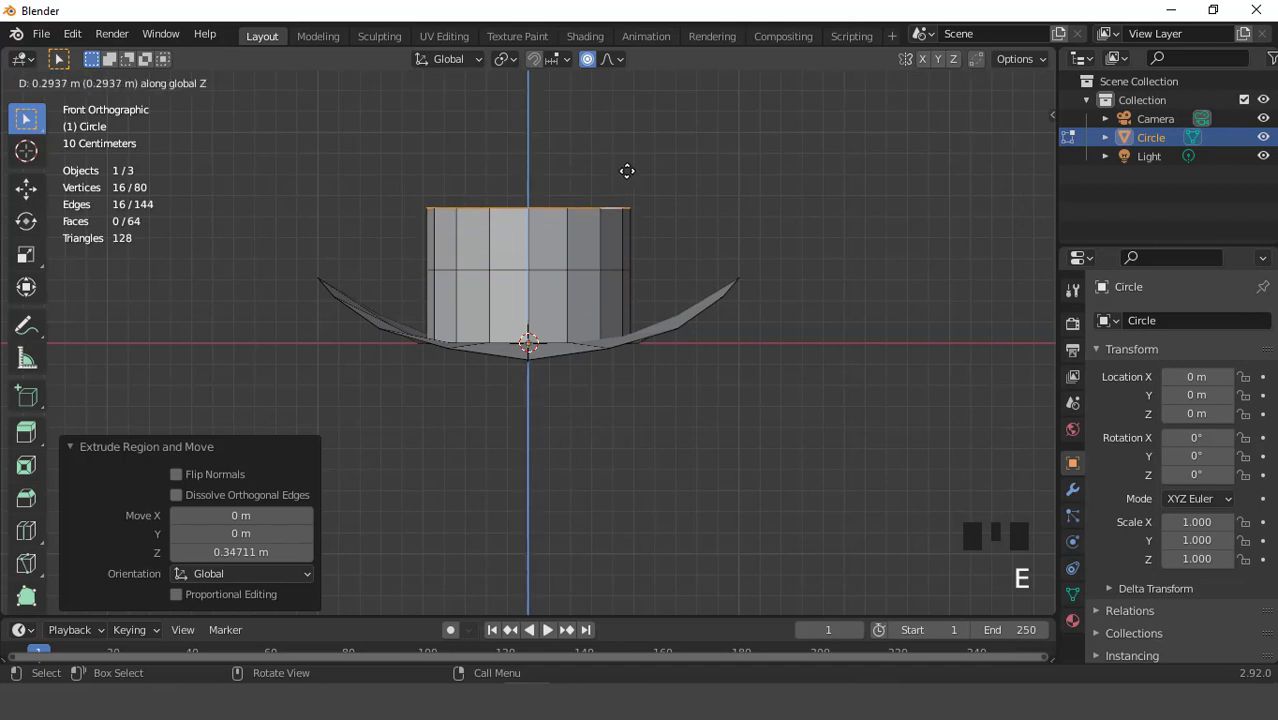
{"action": "left_click", "coordinate": [626, 167]}
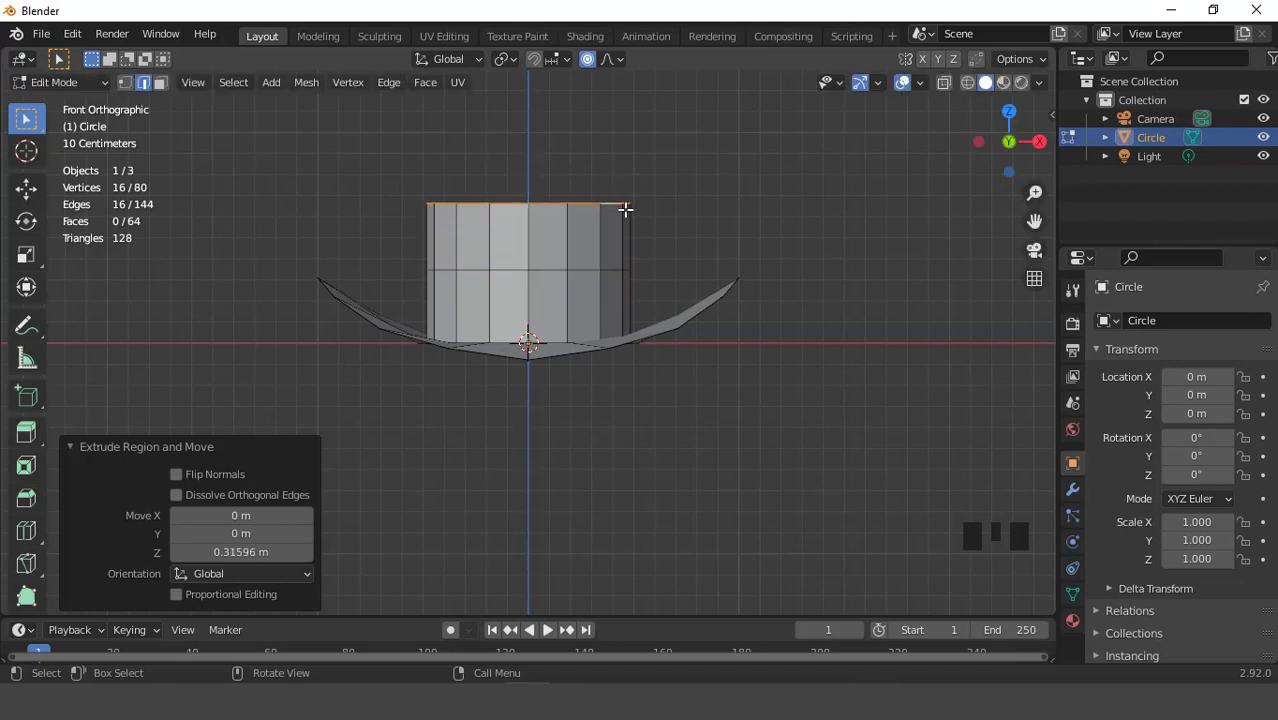
{"action": "scroll", "coordinate": [625, 211], "scroll_direction": "down", "scroll_amount": 2}
{"action": "key", "text": "e"}
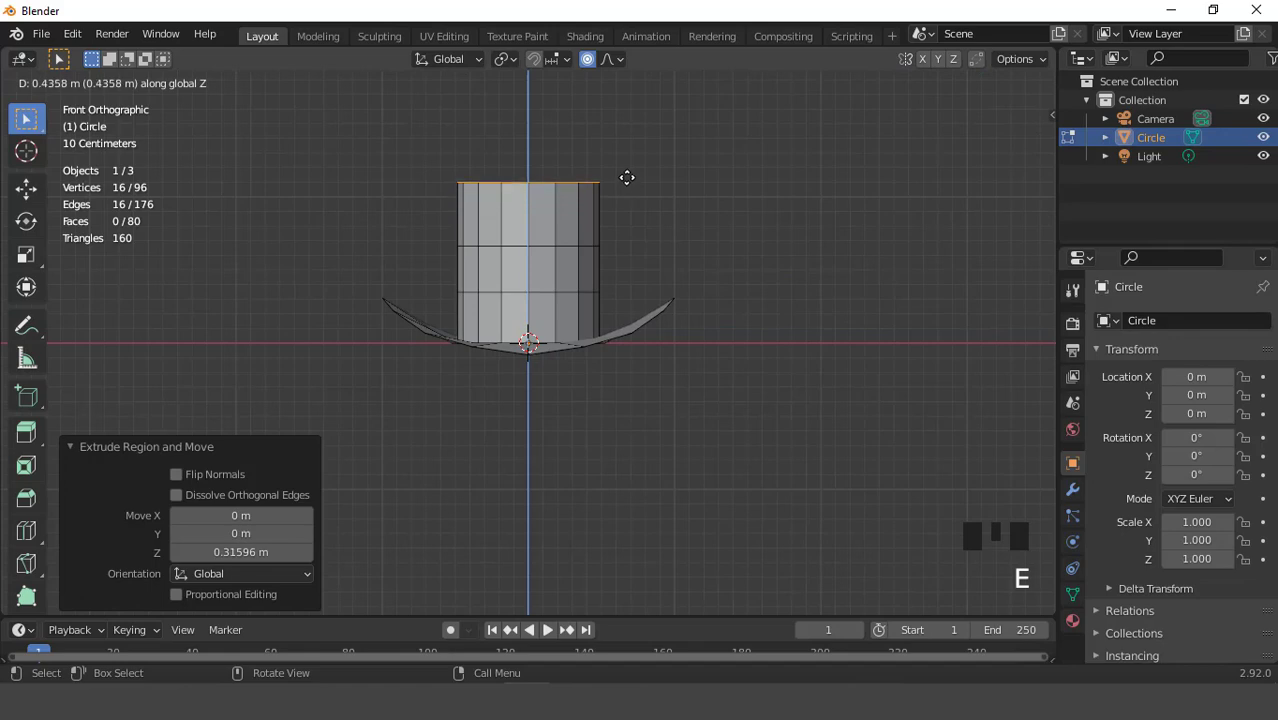
{"action": "left_click", "coordinate": [624, 174]}
- Scale the crown's top edge loop outward to about 1.33 with proportional editing off
{"action": "key", "text": "s"}
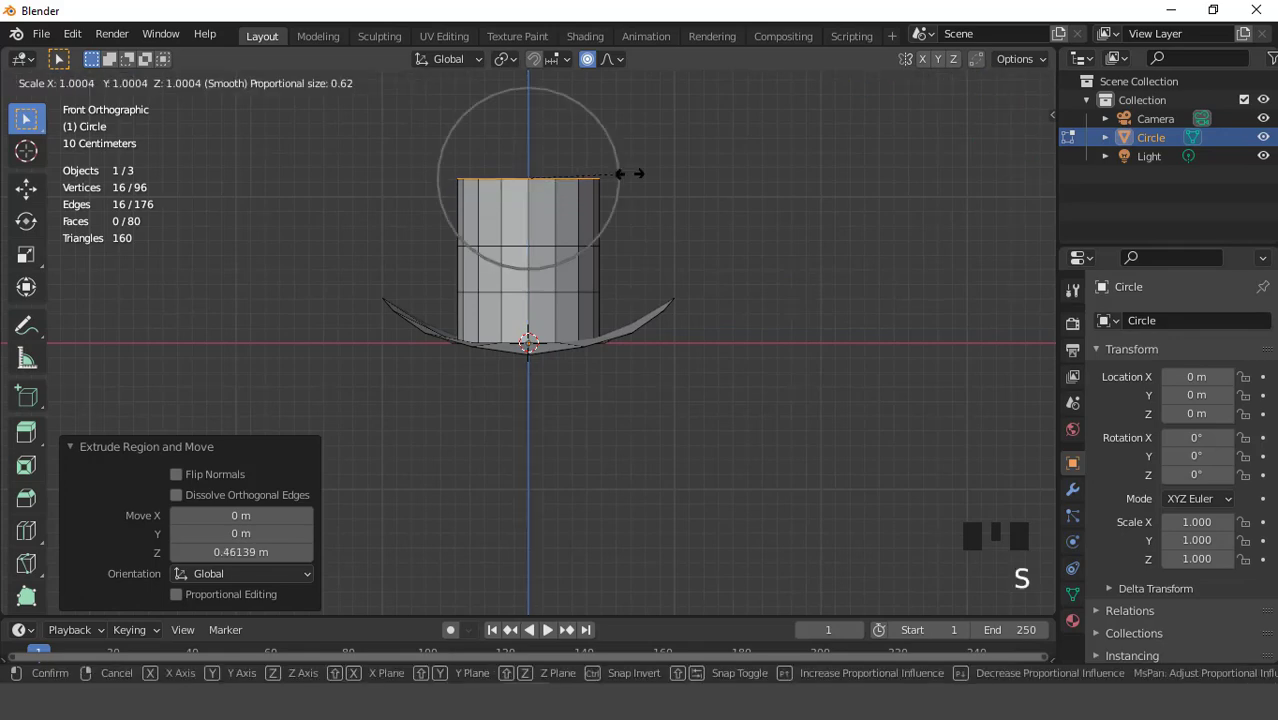
{"action": "key", "text": "Escape"}
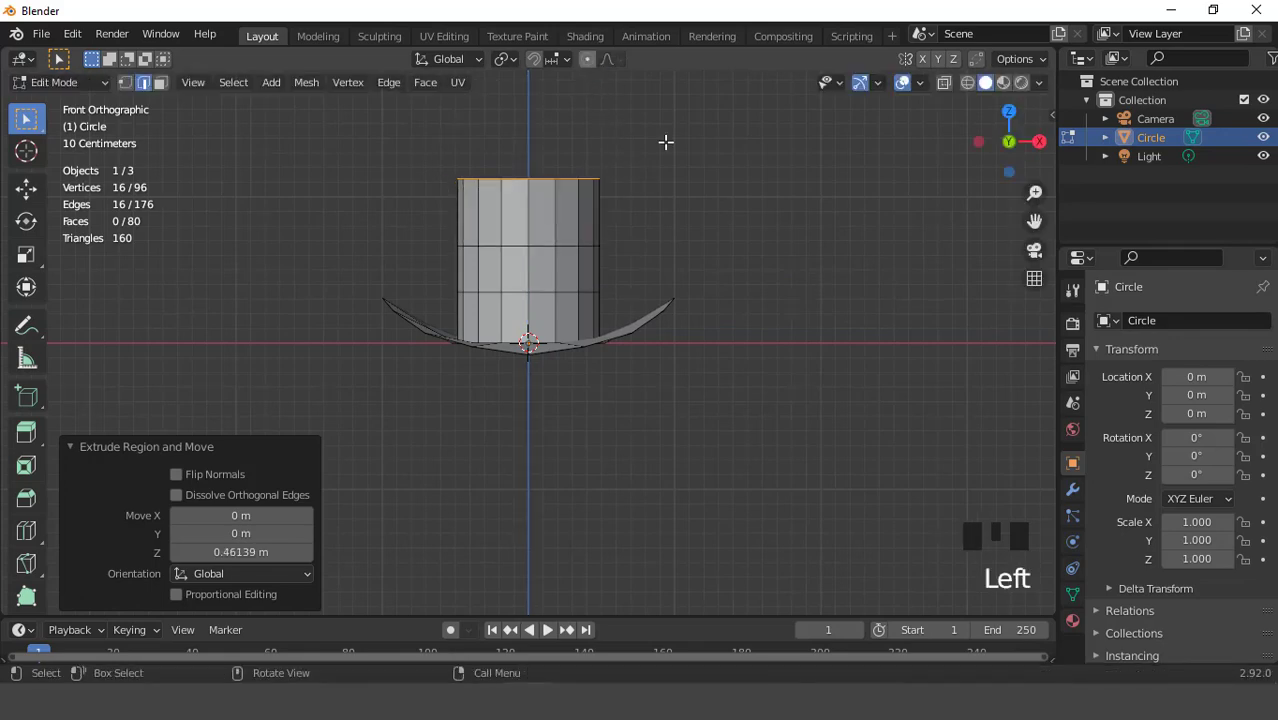
{"action": "key", "text": "s"}
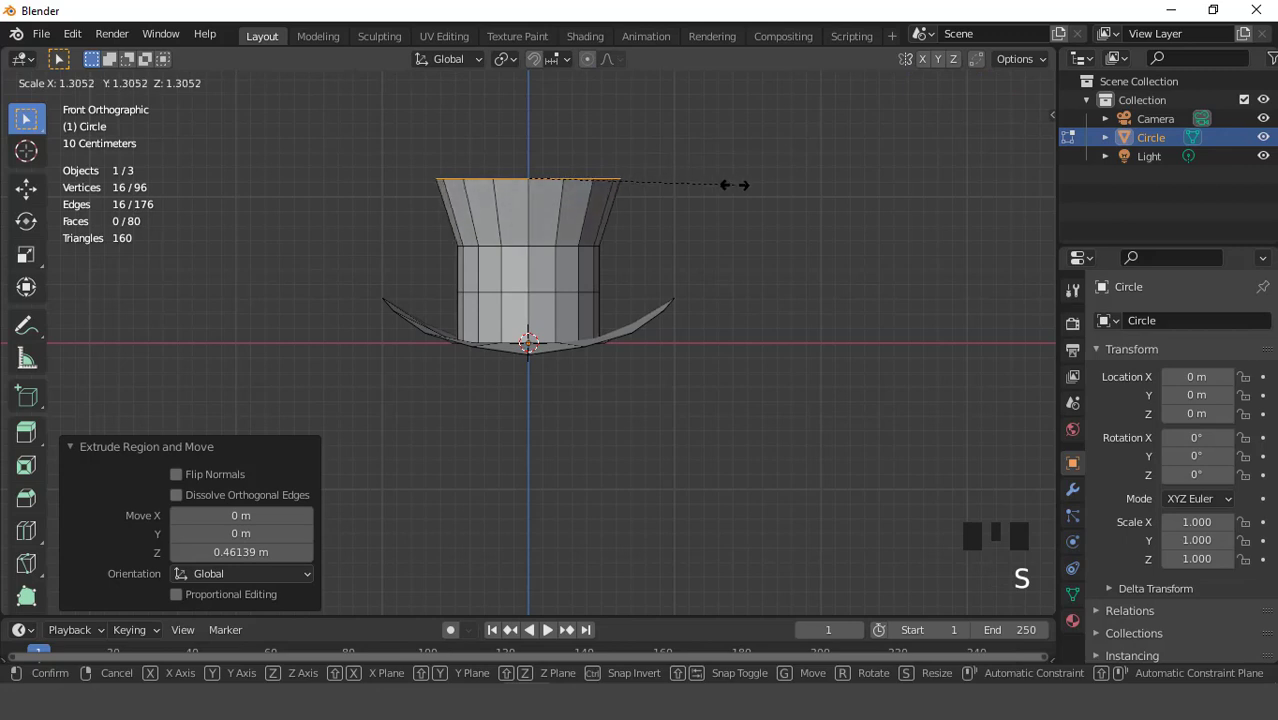
{"action": "left_click", "coordinate": [738, 187]}
- Bevel the edge loop where the crown starts to flare, with a width of about 0.287 m and 3 segments
{"action": "scroll", "coordinate": [612, 244], "scroll_direction": "up", "scroll_amount": 1}
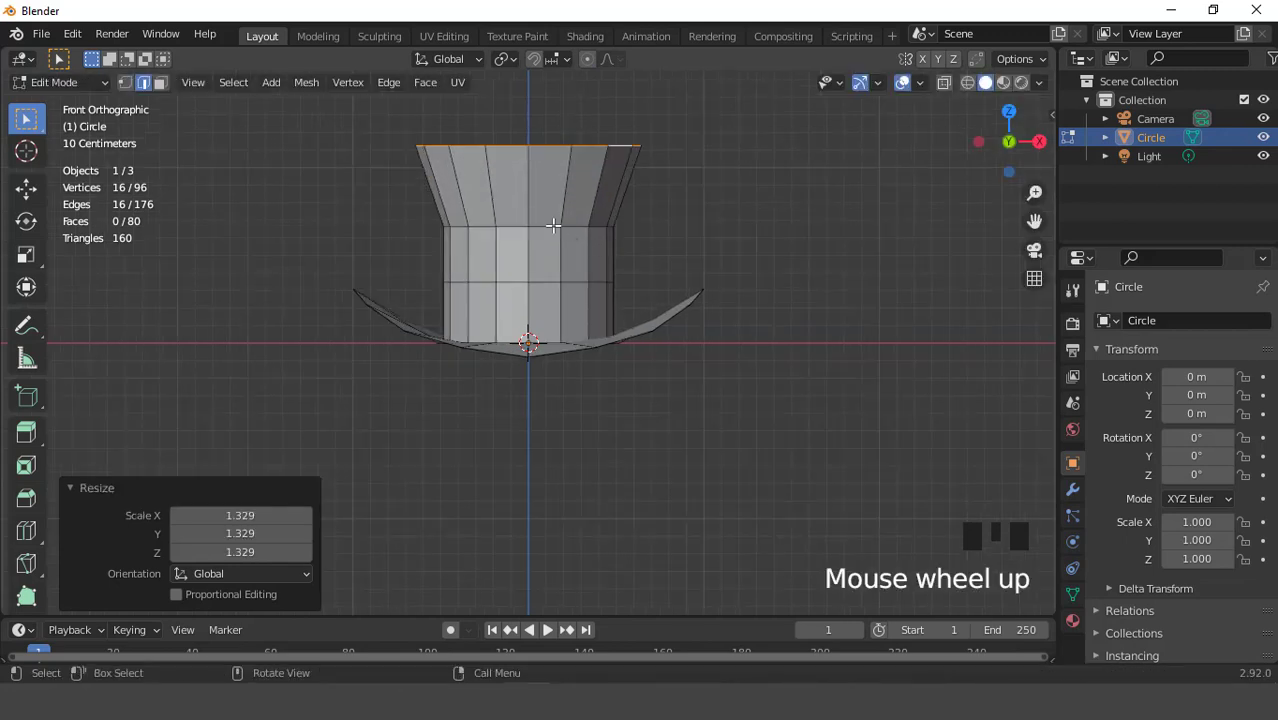
{"action": "left_click", "coordinate": [553, 226], "text": "alt"}
{"action": "key", "text": "ctrl+b"}
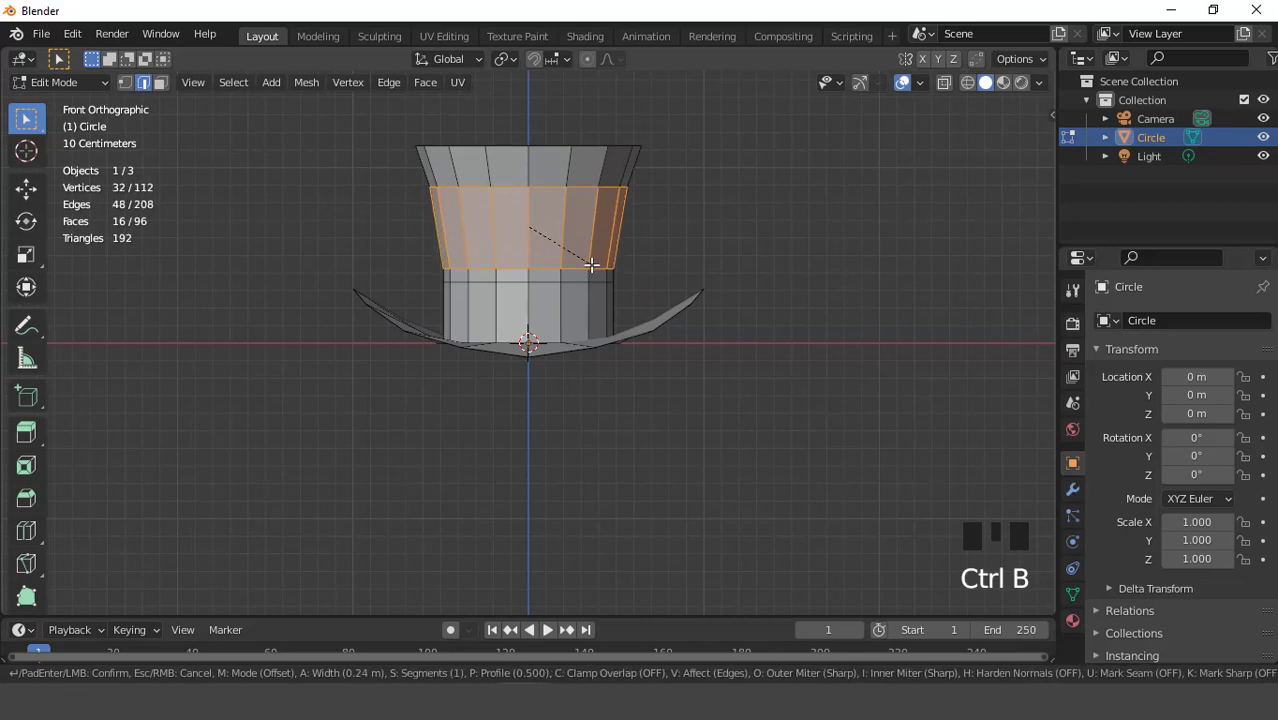
{"action": "left_click", "coordinate": [597, 265]}
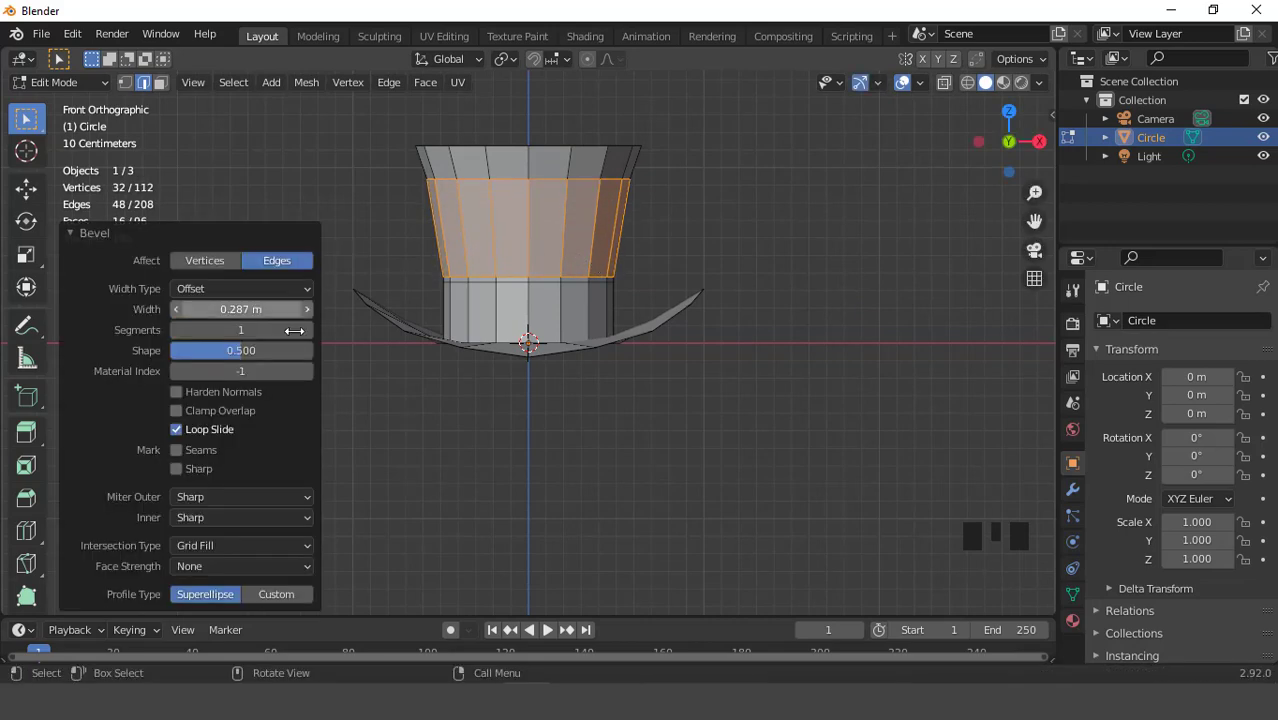
{"action": "left_click", "coordinate": [307, 330]}
{"action": "left_click", "coordinate": [307, 330]}
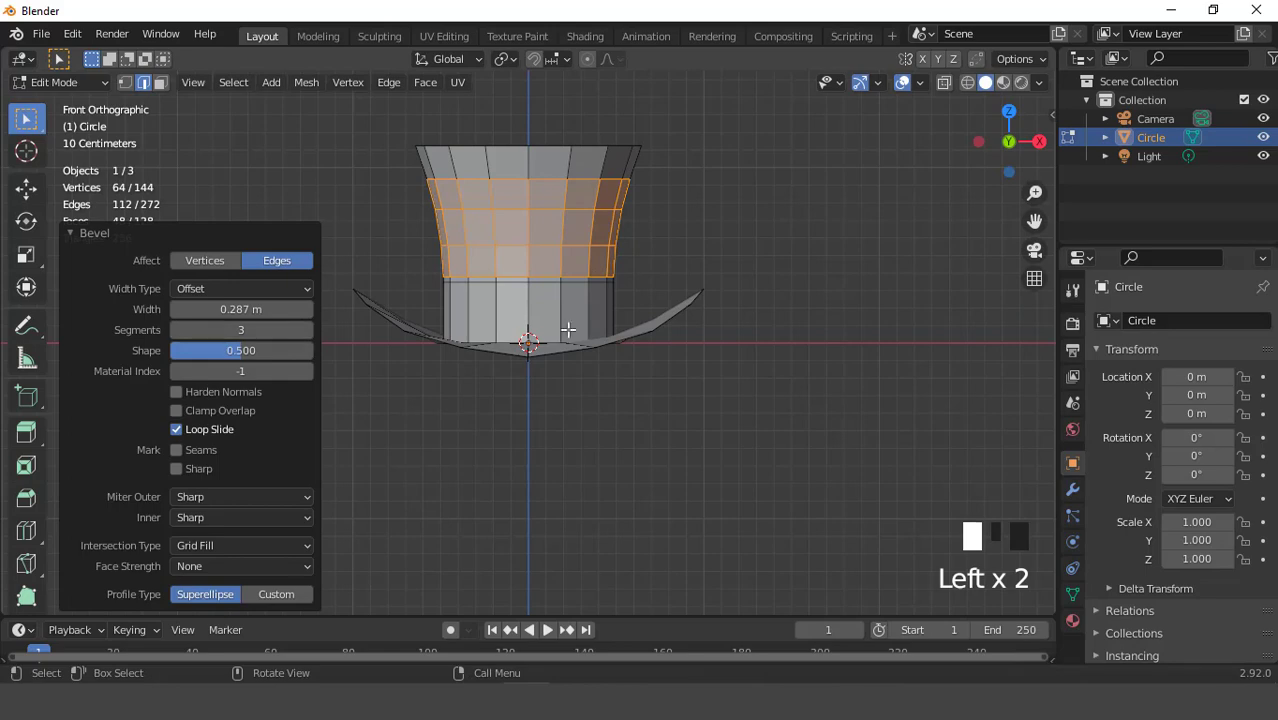
- Close the crown's top opening with Grid Fill using a span of 1
{"action": "scroll", "coordinate": [568, 328], "scroll_direction": "down", "scroll_amount": 1}
{"action": "middle_click_drag", "start_coordinate": [568, 328], "coordinate": [577, 354]}
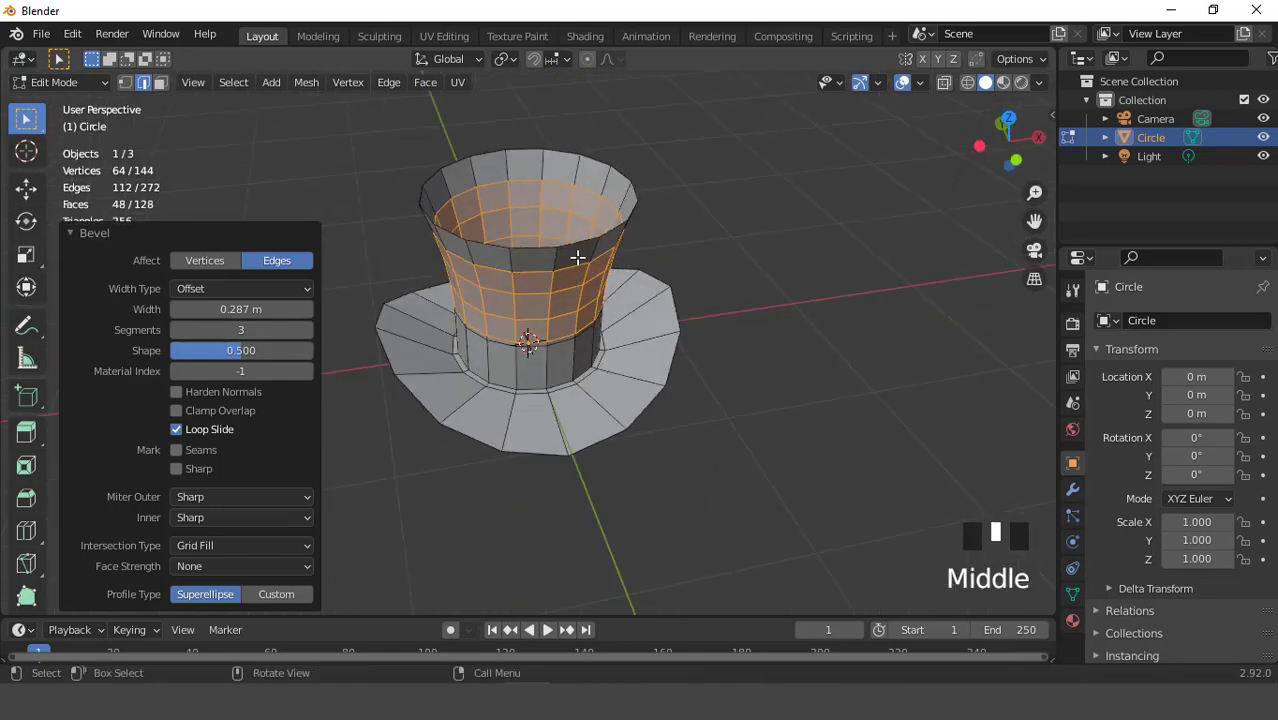
{"action": "double_click", "coordinate": [535, 158]}
{"action": "left_click", "coordinate": [413, 82]}
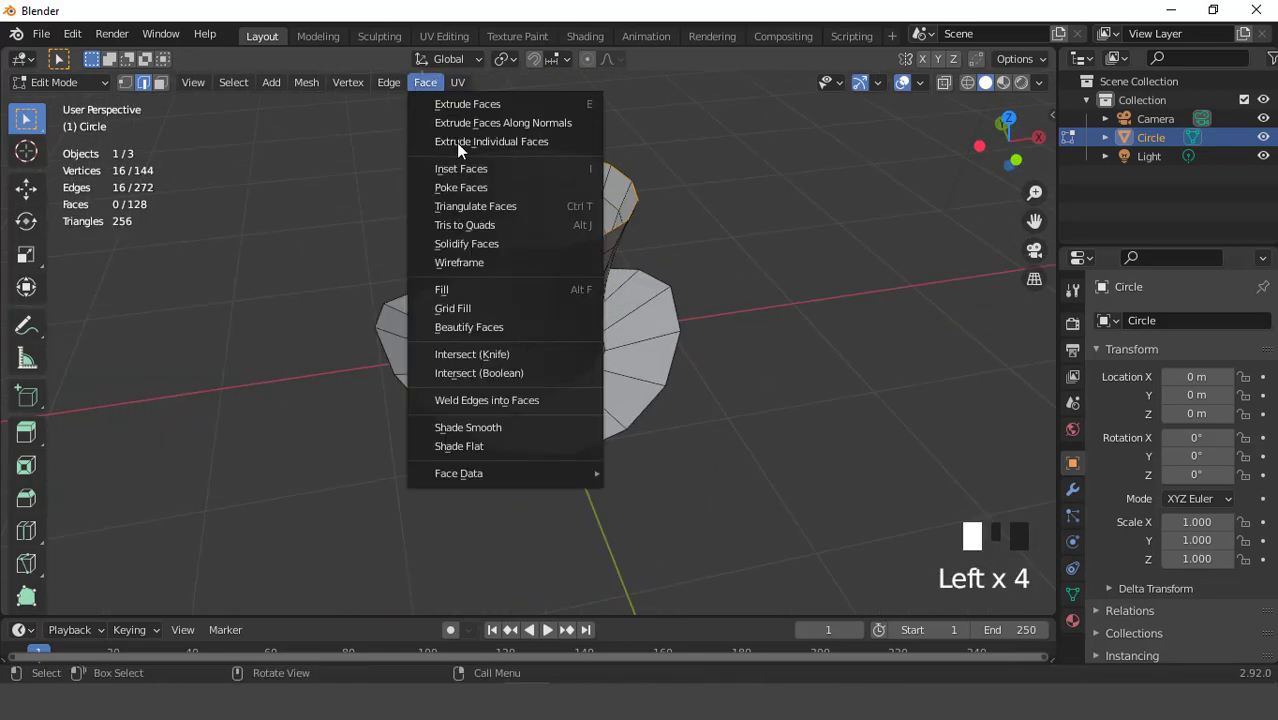
{"action": "left_click", "coordinate": [473, 310]}
{"action": "middle_click_drag", "start_coordinate": [473, 310], "coordinate": [481, 392]}
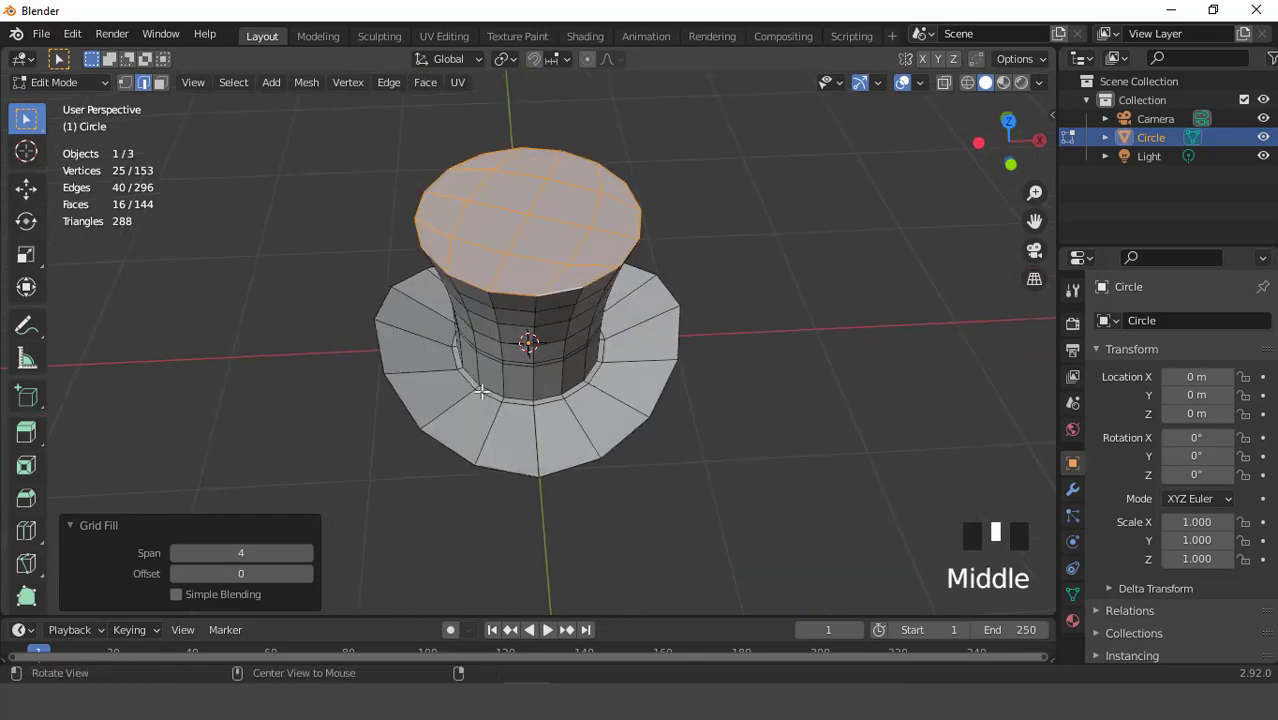
{"action": "left_click_drag", "start_coordinate": [247, 555], "coordinate": [190, 555]}
{"action": "middle_click_drag", "start_coordinate": [480, 330], "coordinate": [603, 315]}
{"action": "key", "text": "KP_1"}
{"action": "scroll", "coordinate": [613, 261], "scroll_direction": "down", "scroll_amount": 1}
{"action": "scroll", "coordinate": [604, 315], "scroll_direction": "up", "scroll_amount": 2}
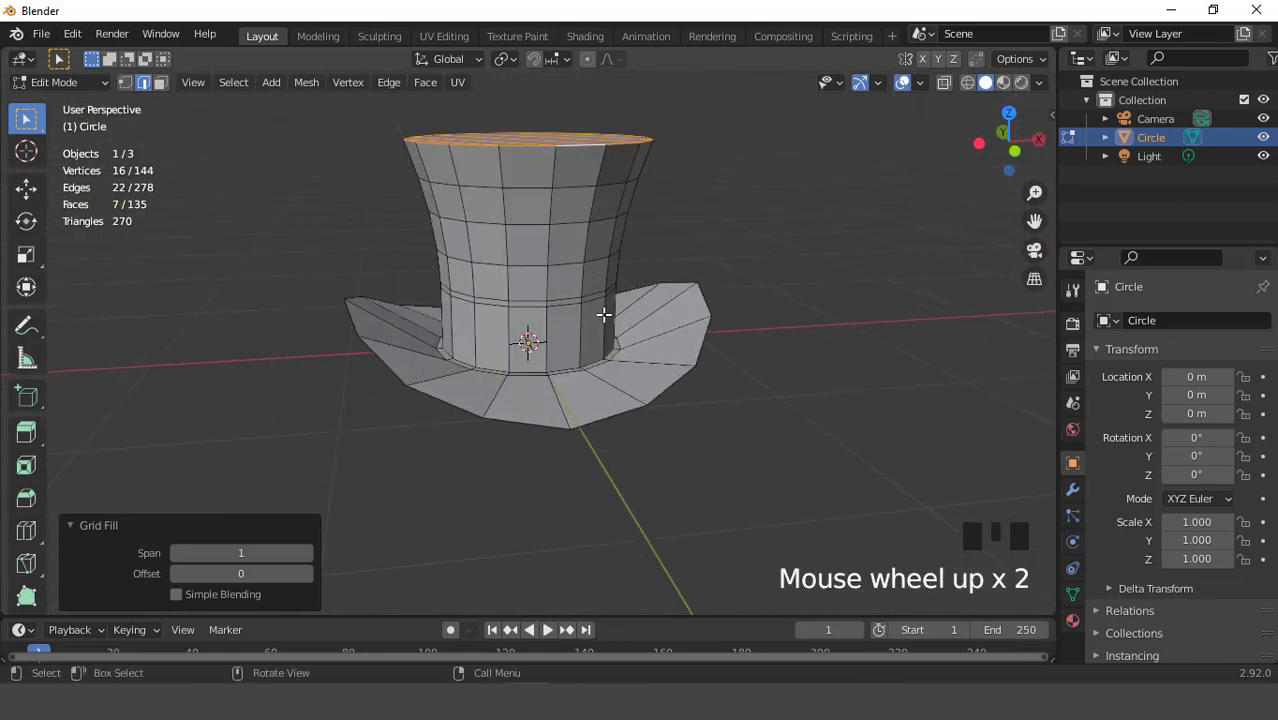
{"action": "key", "text": "KP_1"}
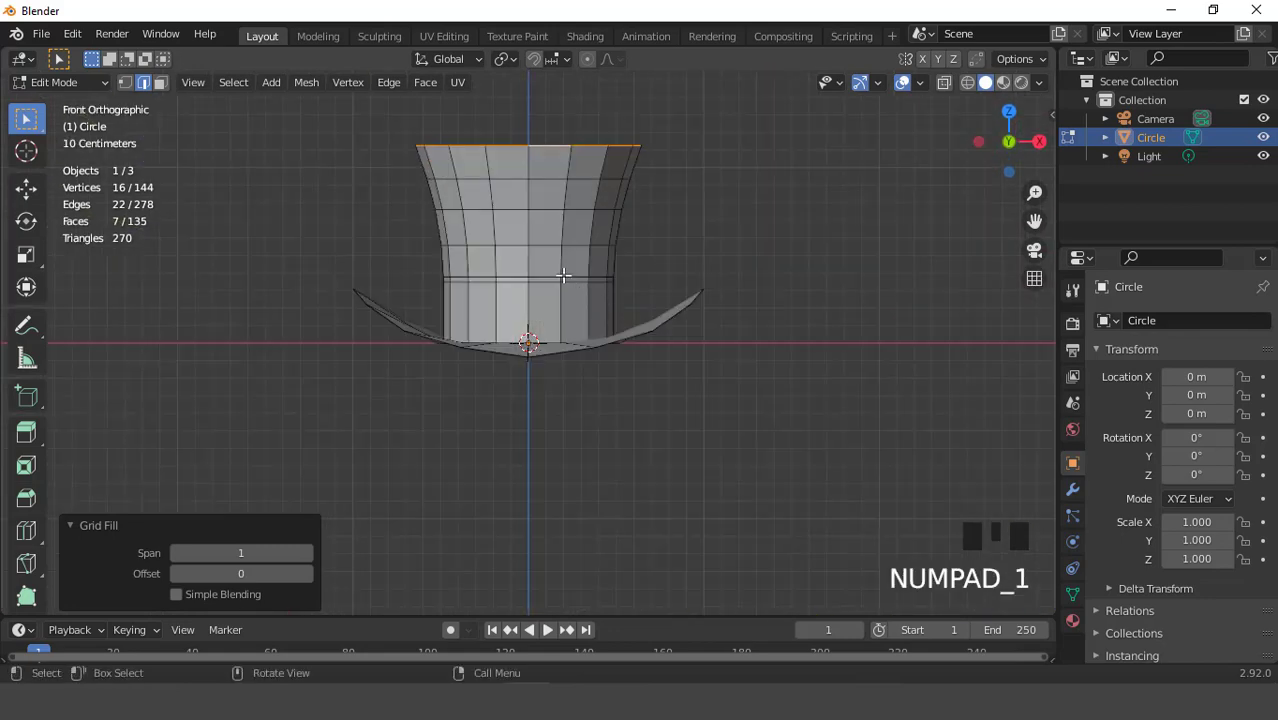
{"action": "scroll", "coordinate": [563, 275], "scroll_direction": "up", "scroll_amount": 2}
{"action": "scroll", "coordinate": [563, 275], "scroll_direction": "down", "scroll_amount": 3}
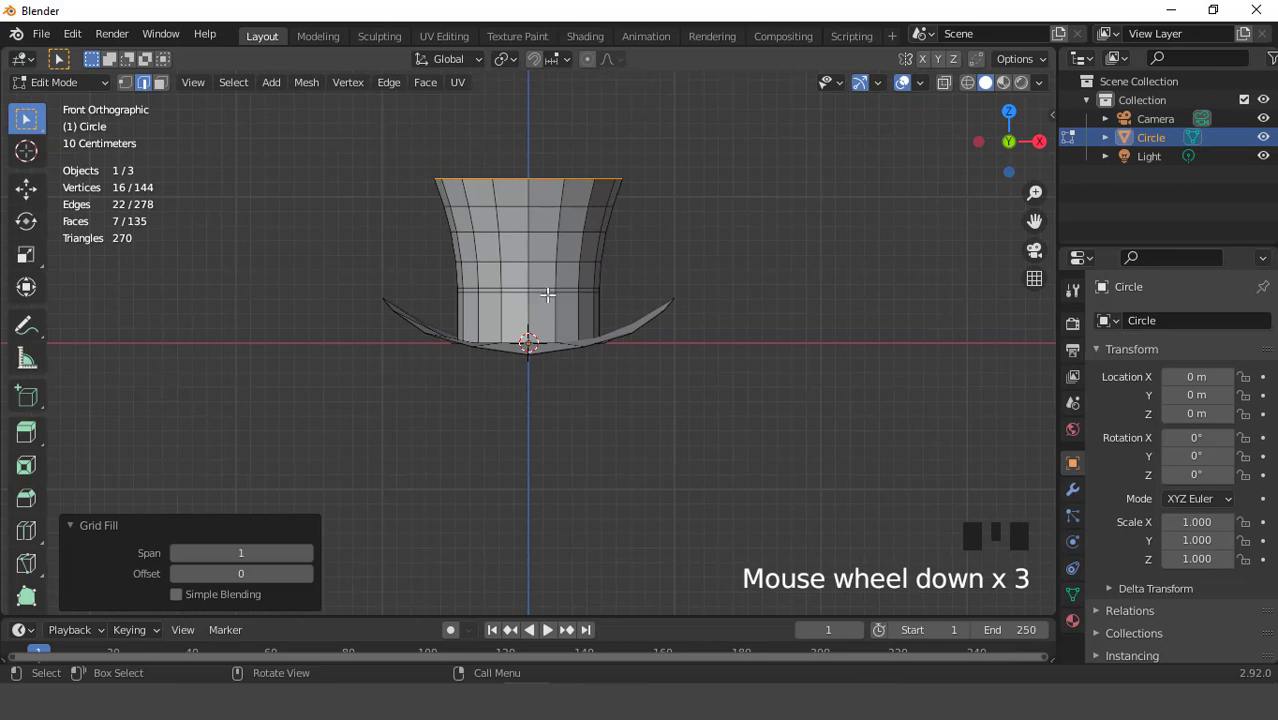
- Slide the edge loop near the base of the crown down toward the brim by a factor of about -0.137
{"action": "scroll", "coordinate": [547, 295], "scroll_direction": "up", "scroll_amount": 3}
{"action": "key", "text": "2"}
{"action": "left_click", "coordinate": [544, 257]}
{"action": "left_click", "coordinate": [544, 257]}
{"action": "left_click", "coordinate": [544, 257]}
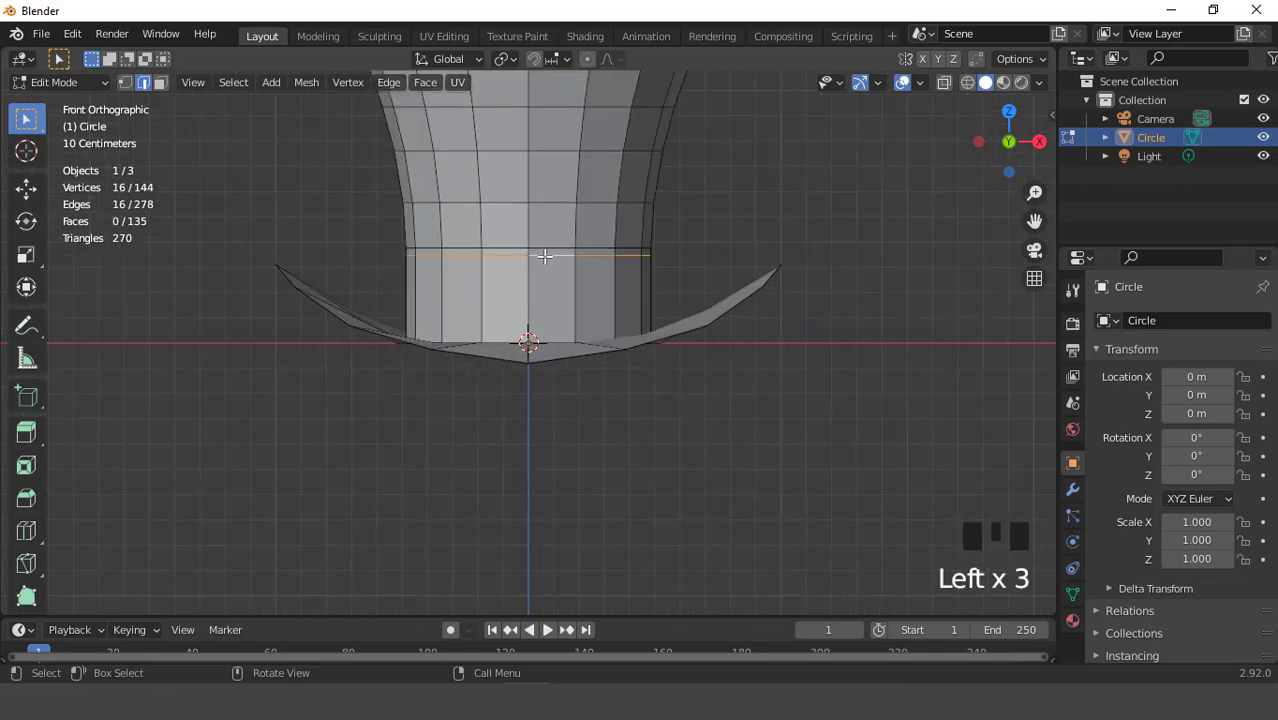
{"action": "key", "text": "g"}
{"action": "key", "text": "g"}
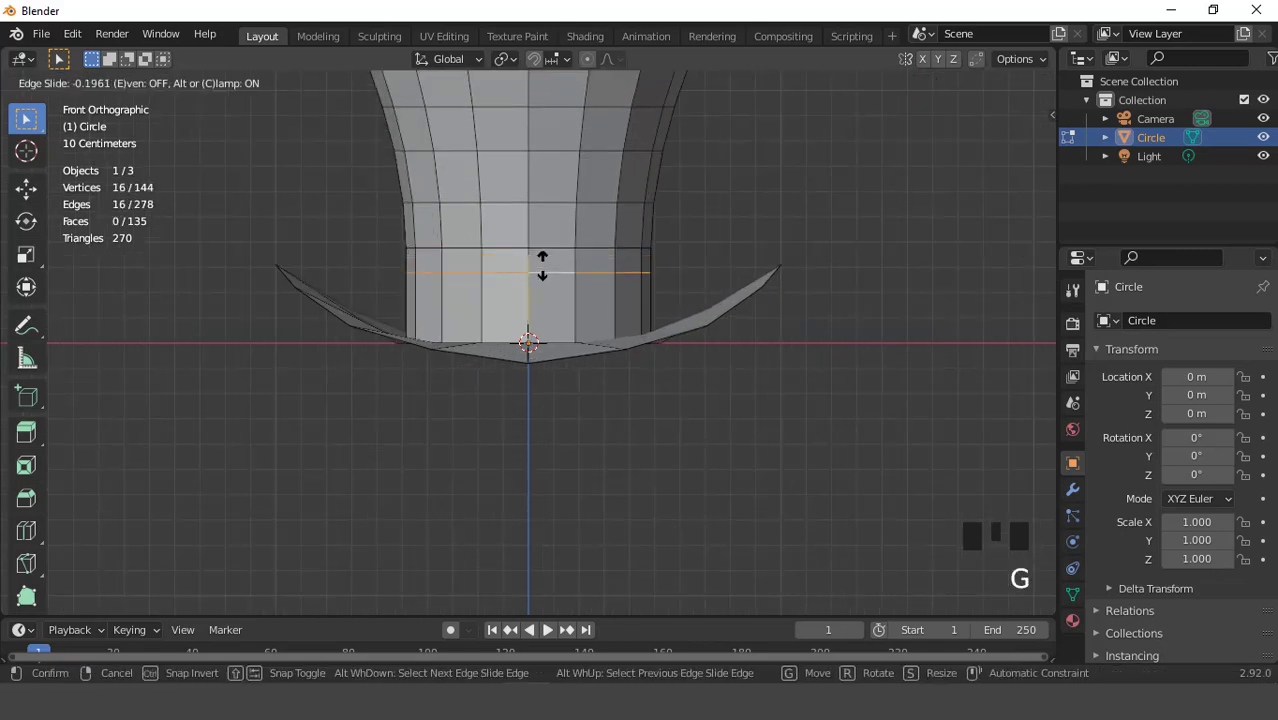
{"action": "left_click", "coordinate": [541, 263]}
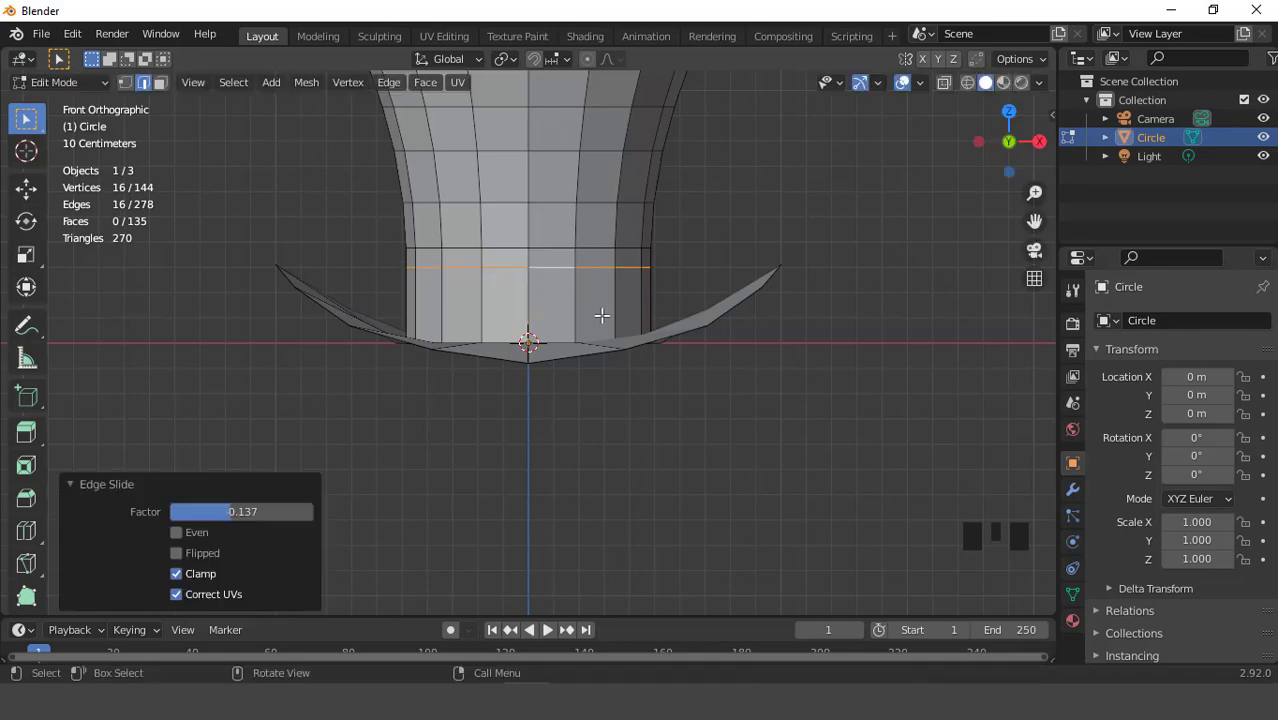
- Duplicate the ring of faces at the crown's base in place and separate it into its own hat band object
{"action": "scroll", "coordinate": [600, 318], "scroll_direction": "down", "scroll_amount": 6}
{"action": "middle_click_drag", "start_coordinate": [562, 334], "coordinate": [610, 291]}
{"action": "scroll", "coordinate": [596, 370], "scroll_direction": "up", "scroll_amount": 2}
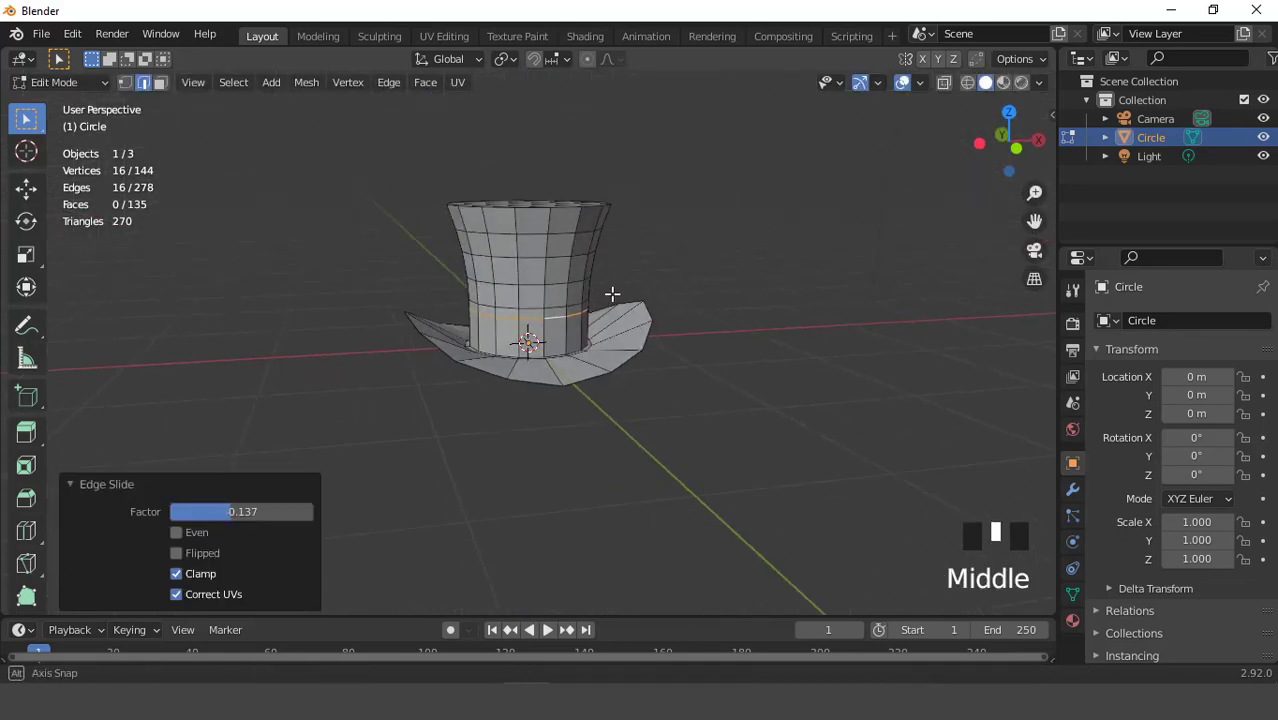
{"action": "scroll", "coordinate": [605, 337], "scroll_direction": "up", "scroll_amount": 3}
{"action": "key", "text": "3"}
{"action": "left_click", "coordinate": [600, 348]}
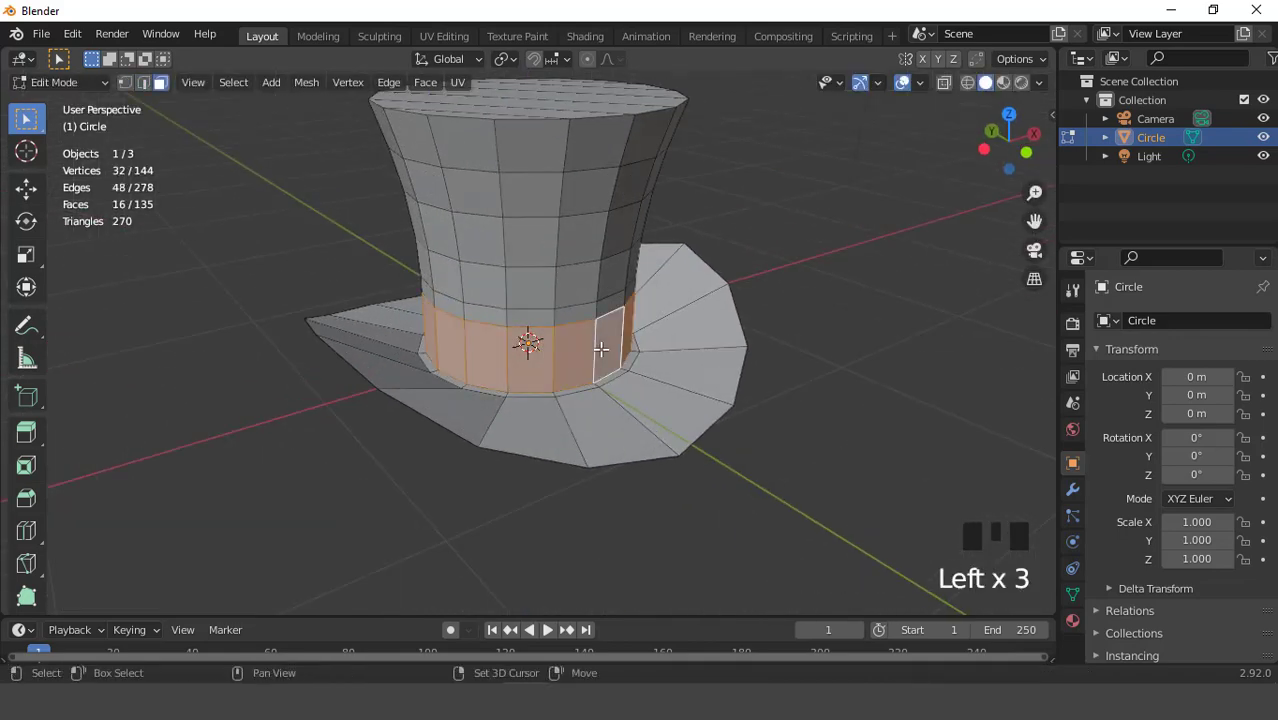
{"action": "key", "text": "shift+d"}
{"action": "right_click", "coordinate": [600, 348]}
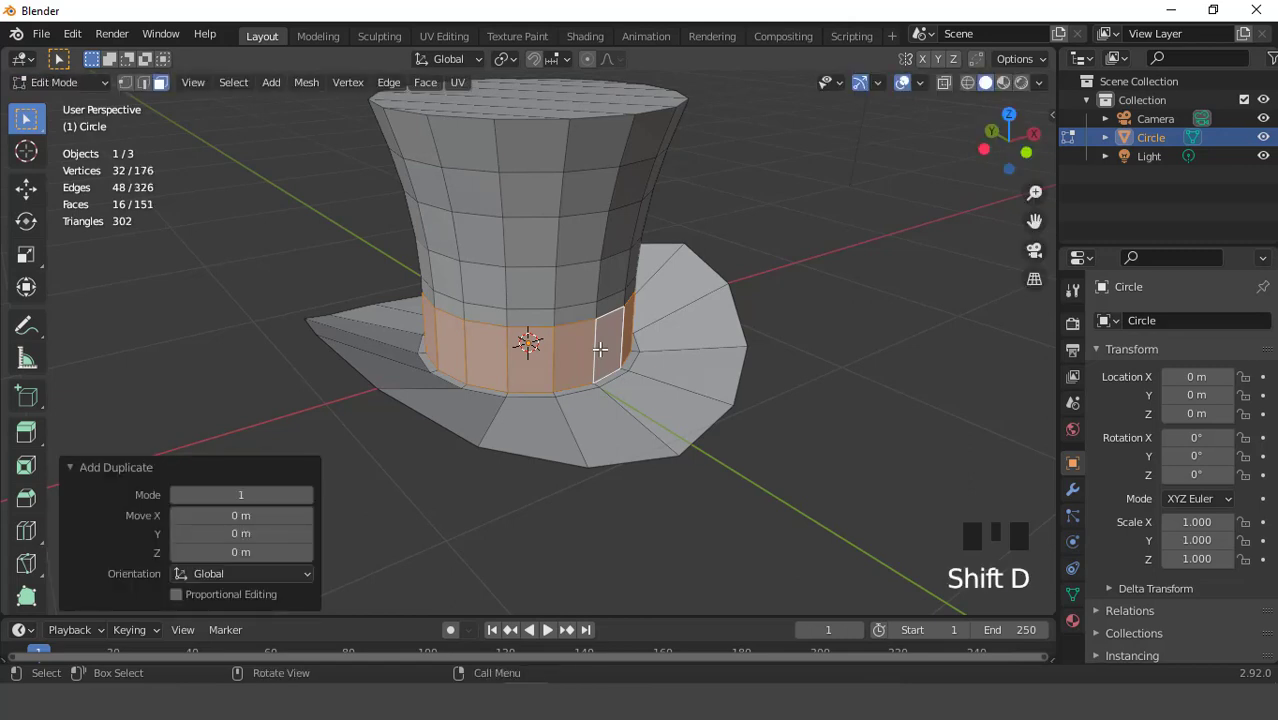
{"action": "key", "text": "p"}
{"action": "left_click", "coordinate": [599, 348]}
- Add two evenly spaced horizontal loop cuts around the separated hat band
{"action": "key", "text": "Tab"}
{"action": "left_click", "coordinate": [585, 356]}
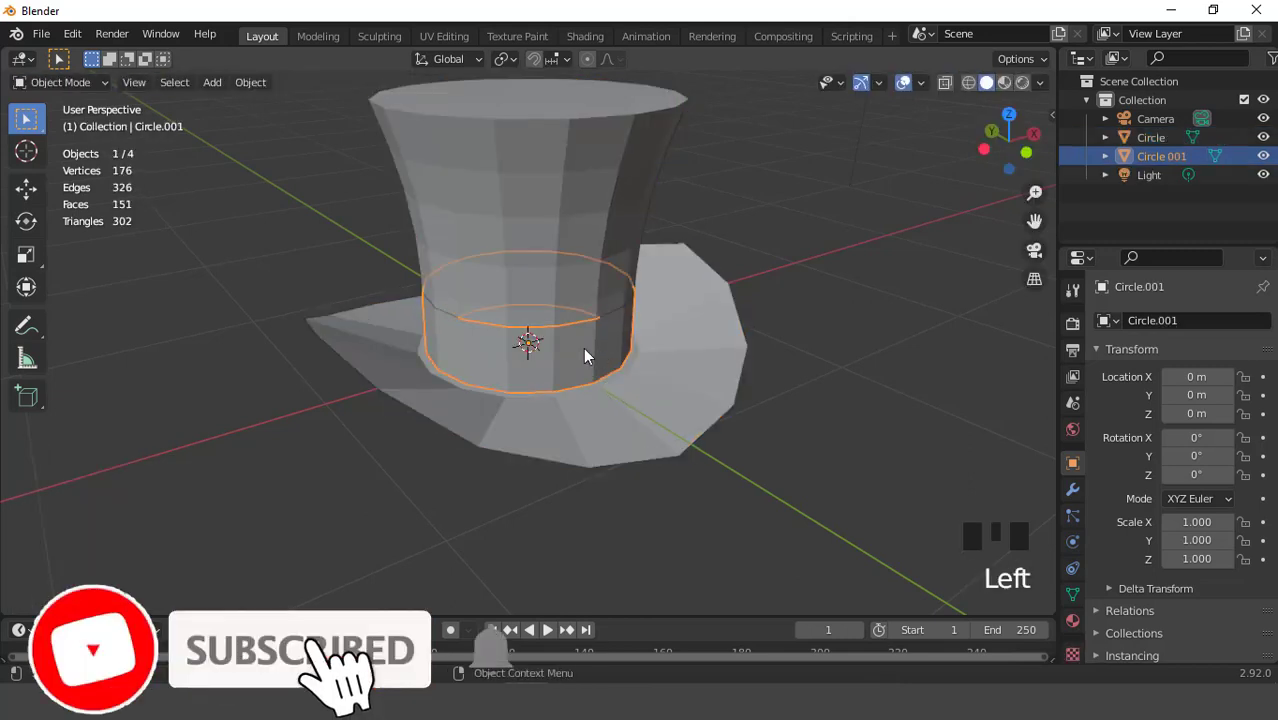
{"action": "middle_click_drag", "start_coordinate": [585, 356], "coordinate": [565, 334]}
{"action": "scroll", "coordinate": [565, 334], "scroll_direction": "up", "scroll_amount": 2}
{"action": "key", "text": "Tab"}
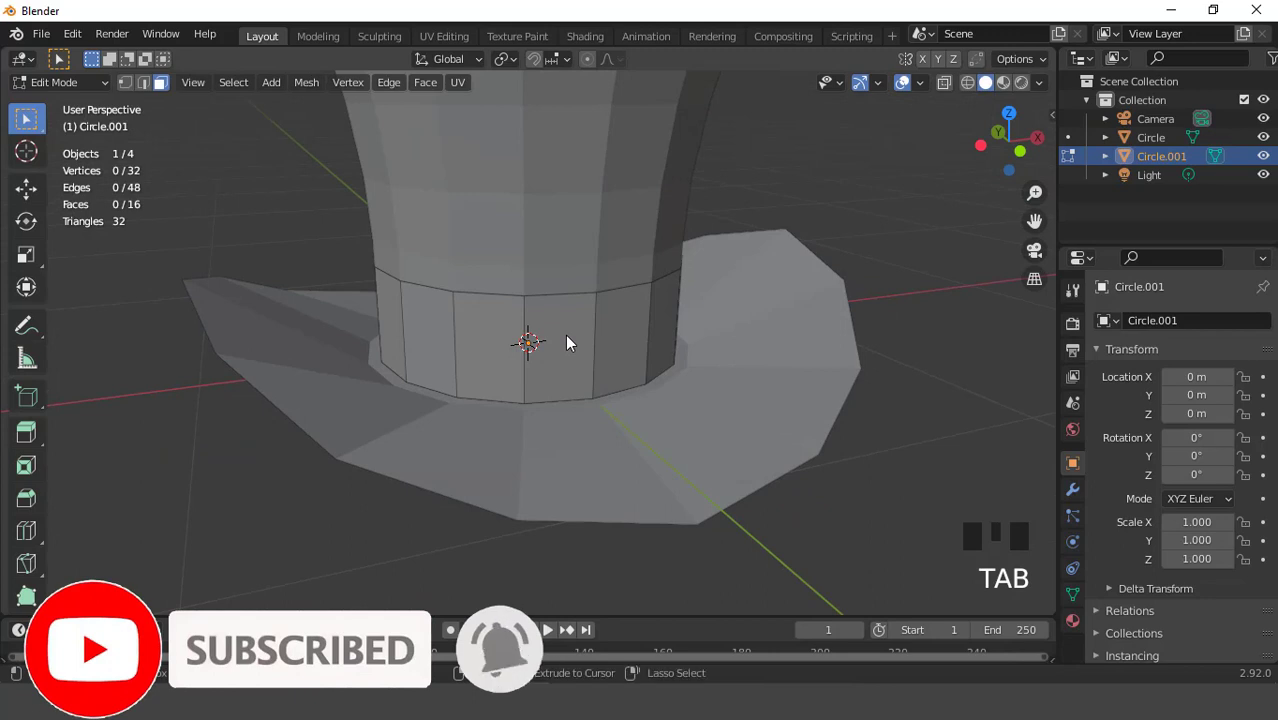
{"action": "key", "text": "ctrl+r"}
{"action": "scroll", "coordinate": [565, 334], "scroll_direction": "up", "scroll_amount": 1}
{"action": "left_click", "coordinate": [567, 337]}
{"action": "right_click", "coordinate": [604, 346]}
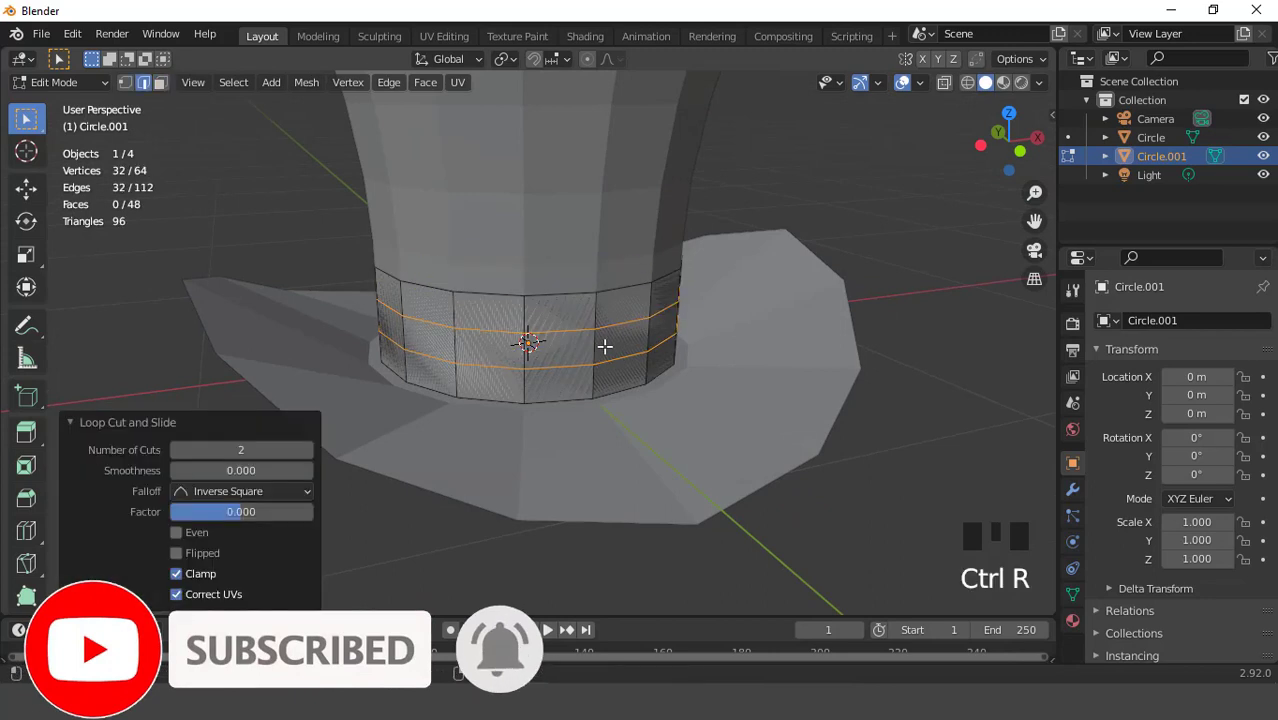
- Scale the band's two new loops apart along Z by about 2.37, toward its upper and lower edges
{"action": "key", "text": "s"}
{"action": "key", "text": "z"}
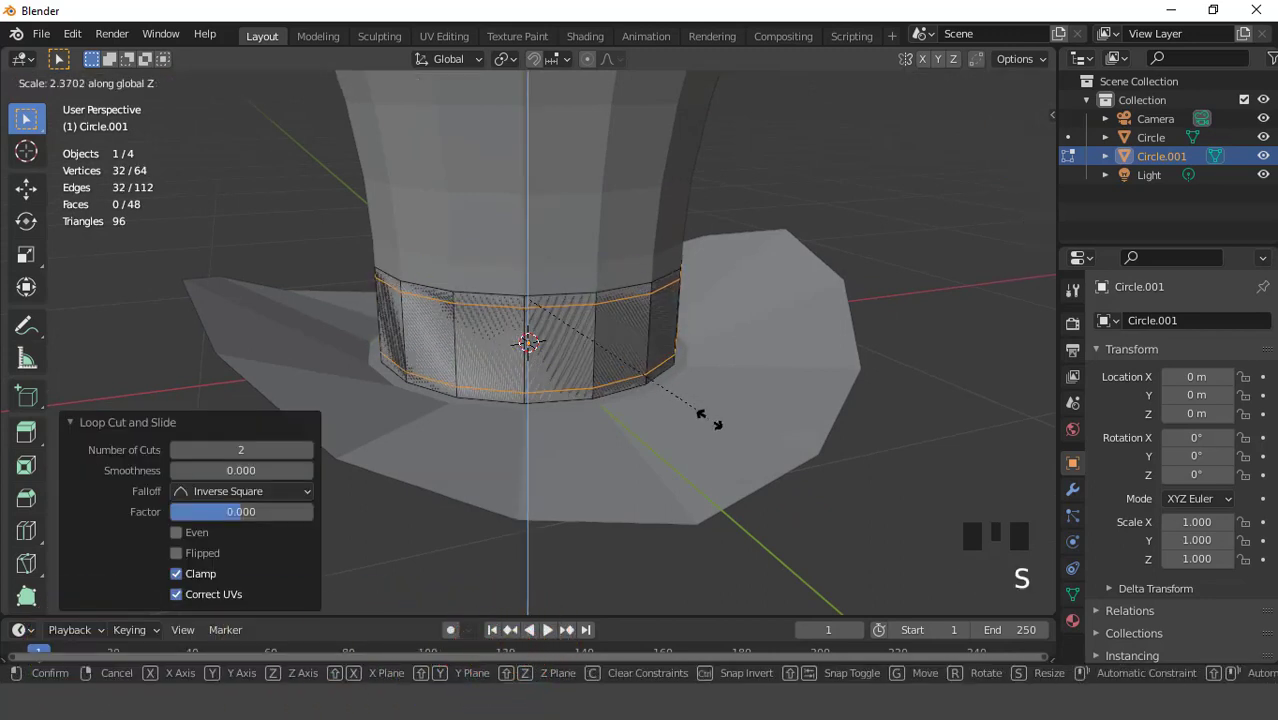
{"action": "left_click", "coordinate": [708, 420]}
{"action": "key", "text": "Tab"}
{"action": "scroll", "coordinate": [514, 276], "scroll_direction": "down", "scroll_amount": 2}
{"action": "middle_click_drag", "start_coordinate": [514, 276], "coordinate": [928, 502]}
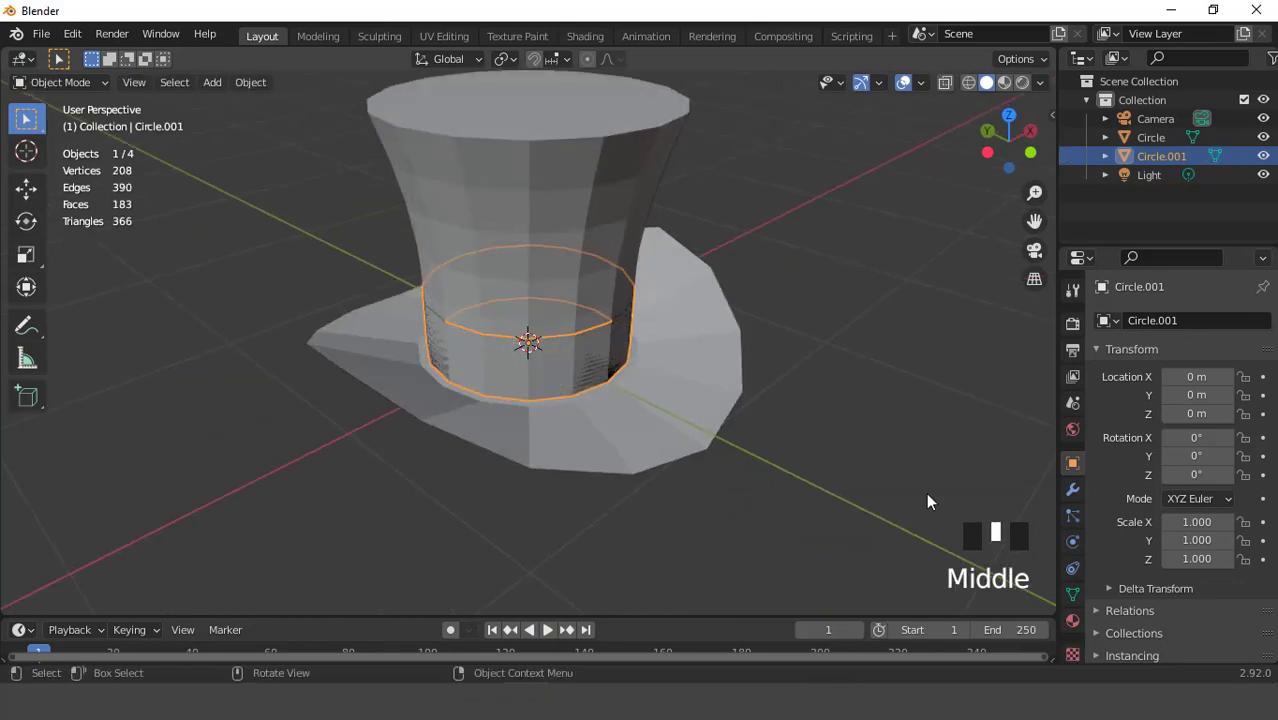
- Thicken the hat band with a Solidify modifier raised above its default thickness, and apply the modifier
{"action": "left_click", "coordinate": [1077, 492]}
{"action": "left_click_drag", "start_coordinate": [1121, 320], "coordinate": [921, 639]}
{"action": "scroll", "coordinate": [634, 404], "scroll_direction": "up", "scroll_amount": 2}
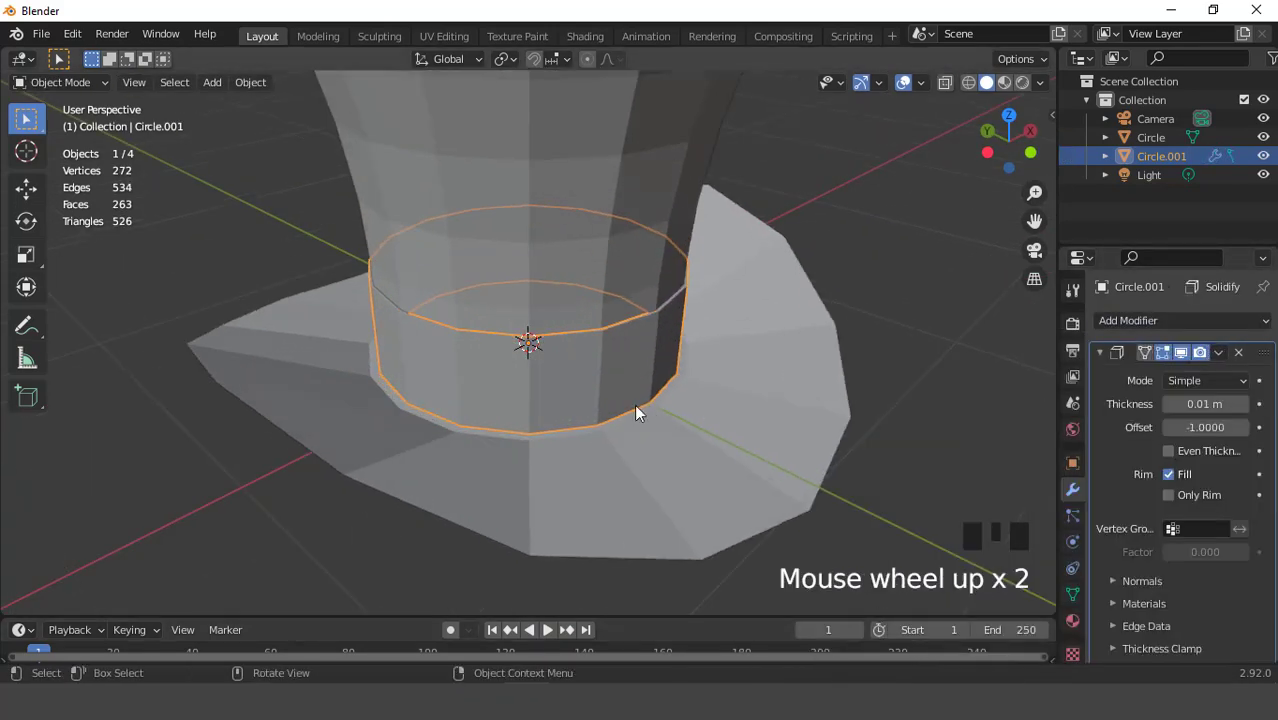
{"action": "left_click", "coordinate": [1243, 404]}
{"action": "left_click", "coordinate": [1243, 404]}
{"action": "left_click", "coordinate": [1243, 404]}
{"action": "left_click", "coordinate": [1243, 404]}
{"action": "mouse_move", "coordinate": [750, 322]}
{"action": "middle_mouse_down"}
{"action": "mouse_move", "coordinate": [642, 275]}
{"action": "mouse_move", "coordinate": [735, 305]}
{"action": "middle_mouse_up"}
{"action": "left_click", "coordinate": [1217, 353]}
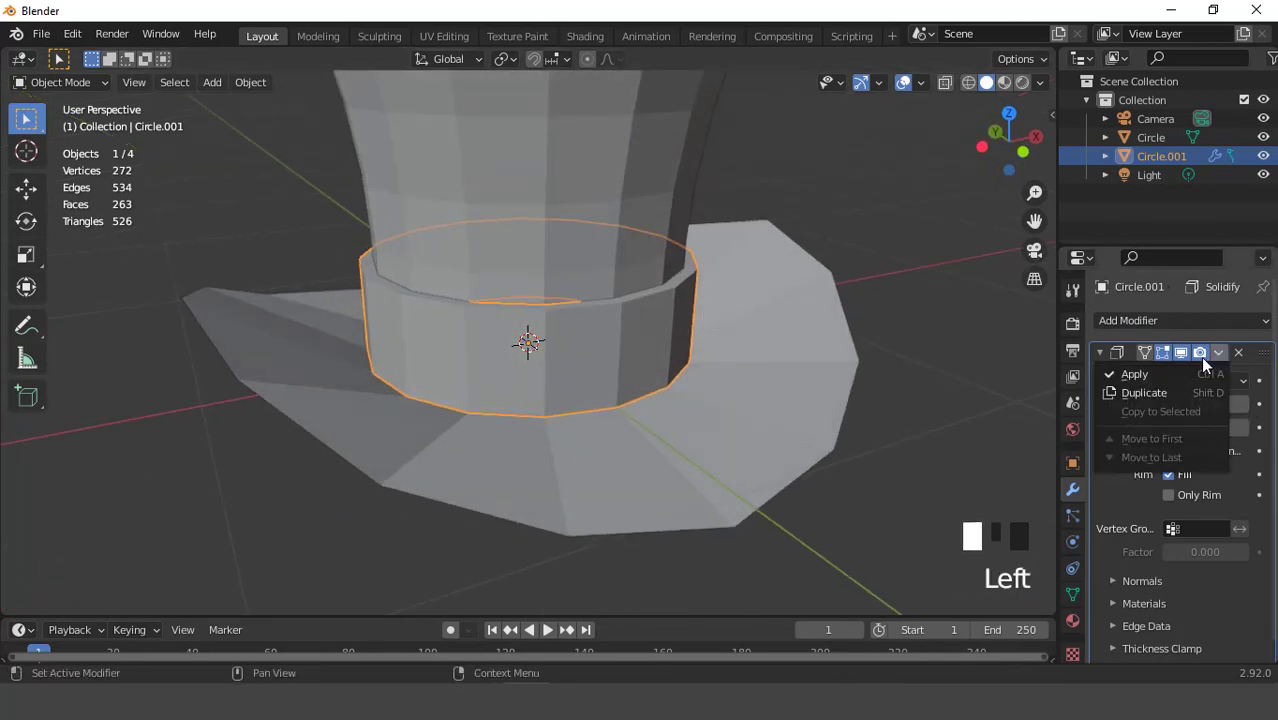
{"action": "left_click", "coordinate": [1162, 375]}
- Smooth the hat band with a Subdivision Surface modifier and smooth shading, and apply the modifier
{"action": "left_click", "coordinate": [1126, 322]}
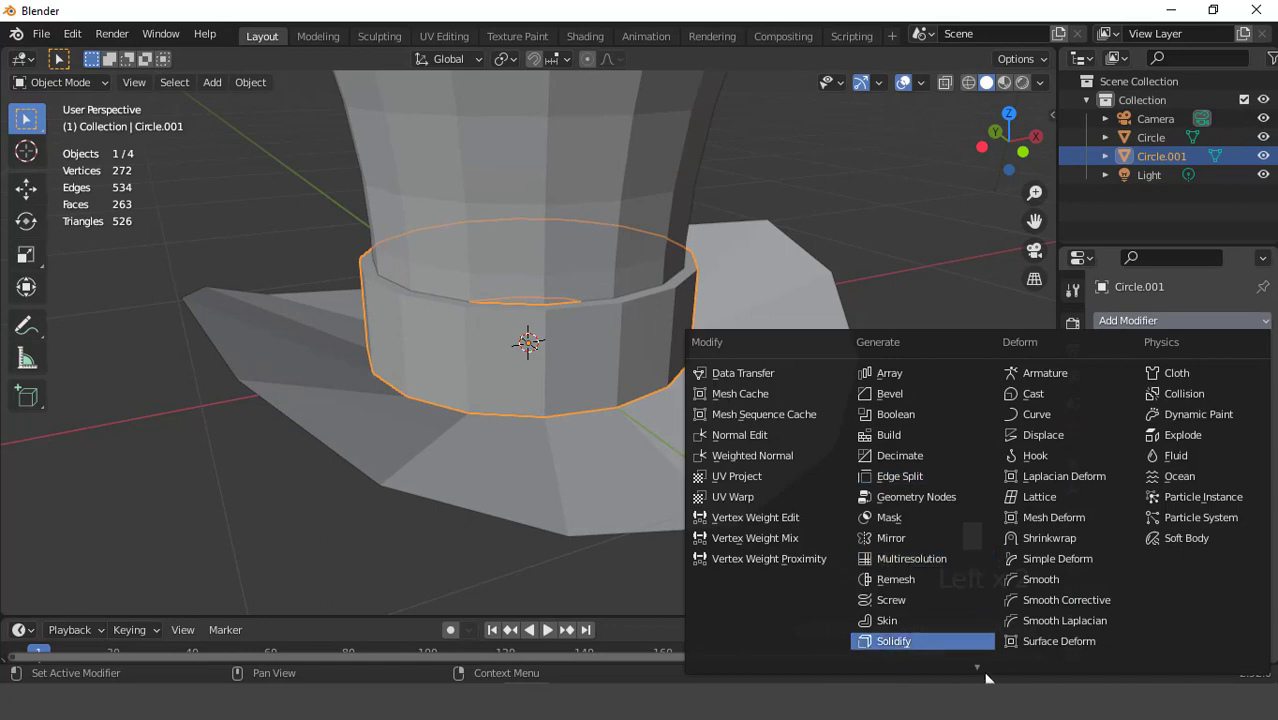
{"action": "left_click", "coordinate": [921, 573]}
{"action": "middle_click_drag", "start_coordinate": [610, 330], "coordinate": [640, 375]}
{"action": "right_click", "coordinate": [565, 343]}
{"action": "left_click", "coordinate": [1220, 358]}
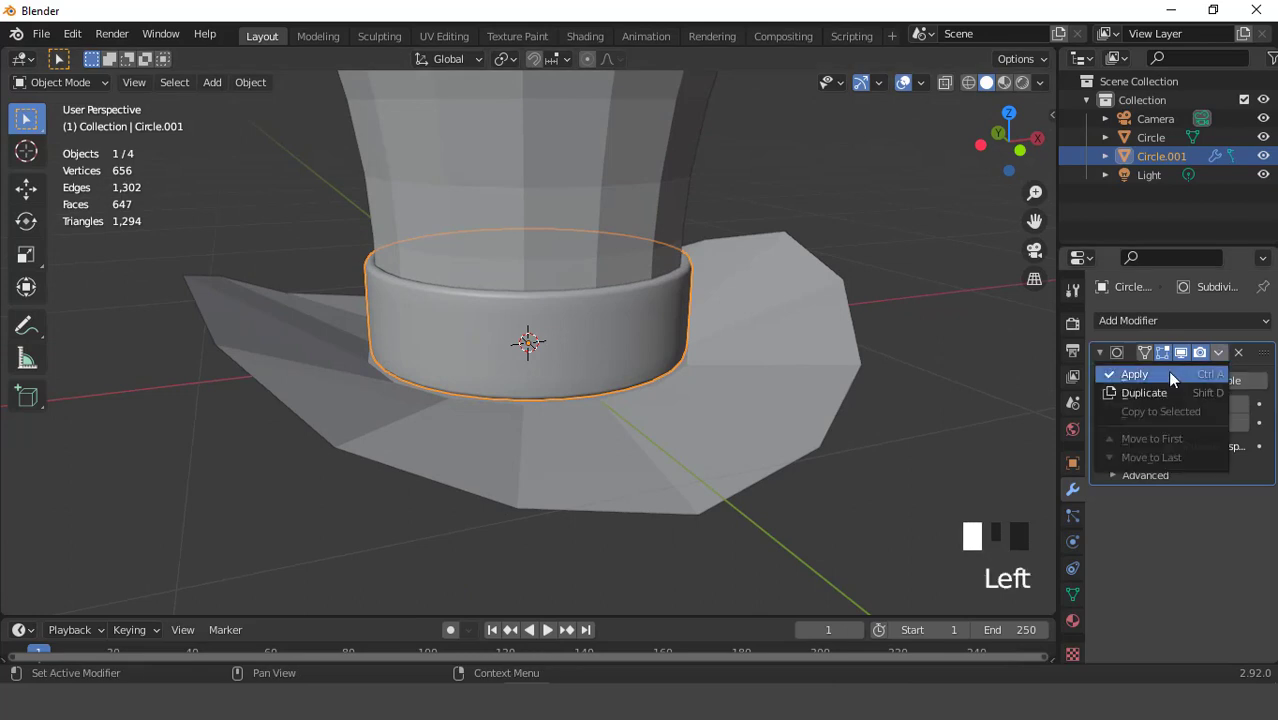
{"action": "left_click", "coordinate": [1167, 370]}
- Add a Solidify modifier to the main hat body
{"action": "scroll", "coordinate": [715, 358], "scroll_direction": "down", "scroll_amount": 3}
{"action": "middle_click_drag", "start_coordinate": [715, 358], "coordinate": [577, 229]}
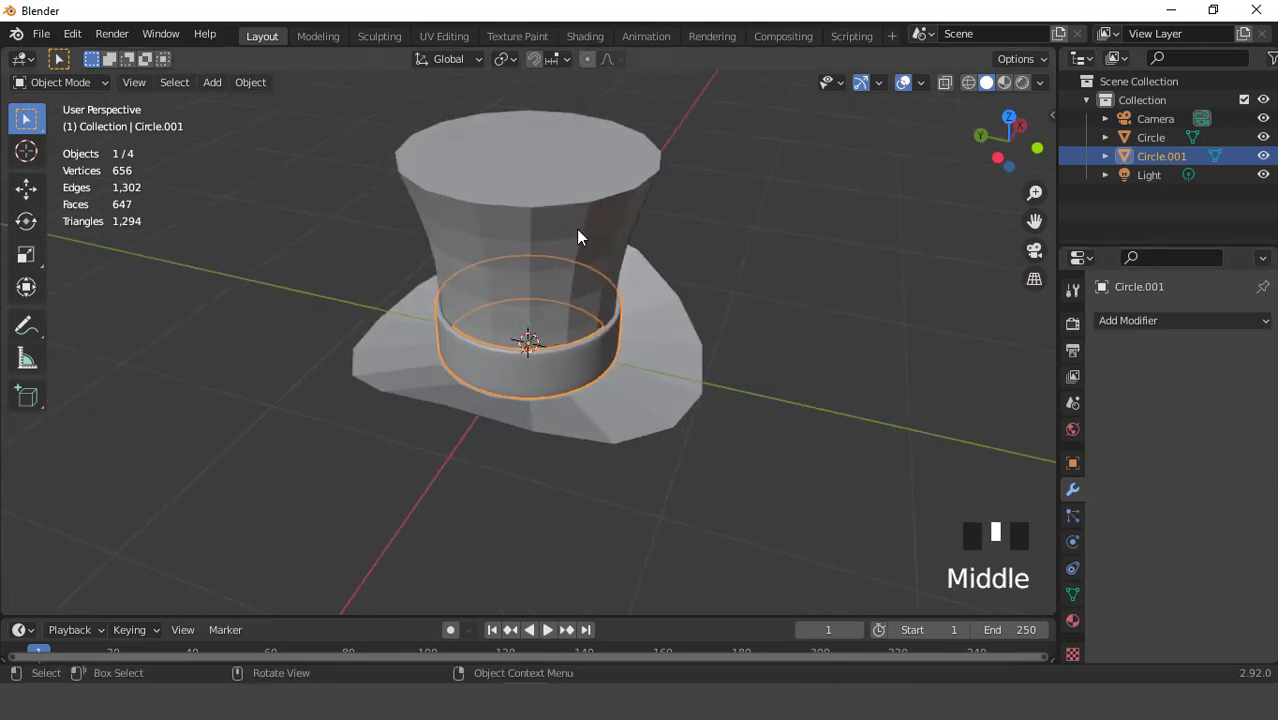
{"action": "left_click", "coordinate": [625, 314]}
{"action": "middle_click_drag", "start_coordinate": [625, 314], "coordinate": [578, 322]}
{"action": "scroll", "coordinate": [577, 318], "scroll_direction": "up", "scroll_amount": 2}
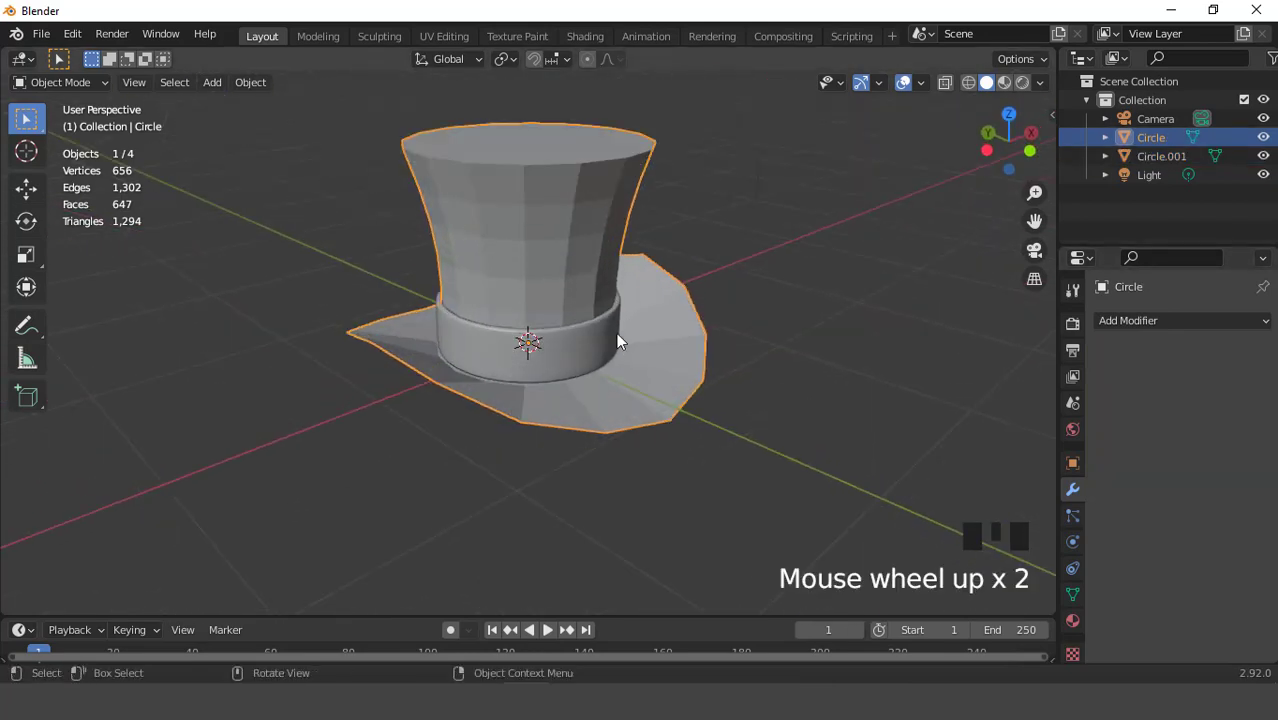
{"action": "left_click", "coordinate": [1112, 318]}
{"action": "left_click", "coordinate": [932, 640]}
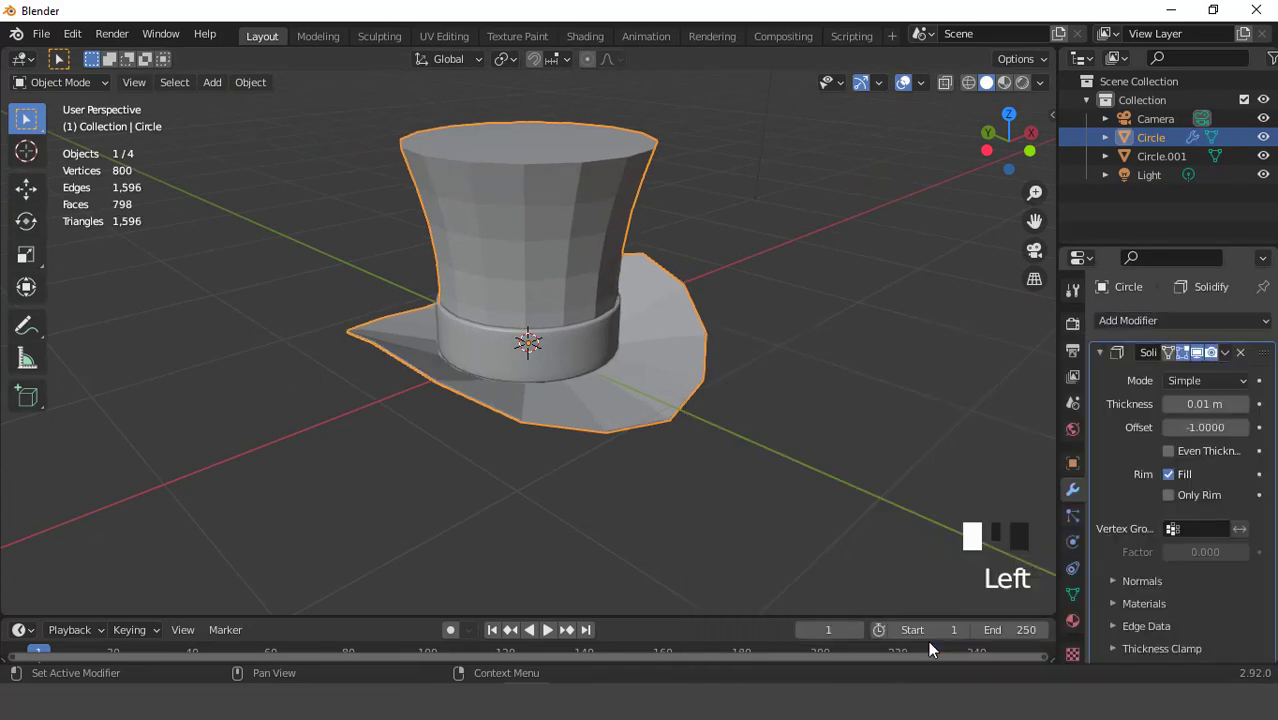
{"action": "middle_click_drag", "start_coordinate": [595, 374], "coordinate": [590, 370]}
{"action": "scroll", "coordinate": [590, 370], "scroll_direction": "up", "scroll_amount": 3}
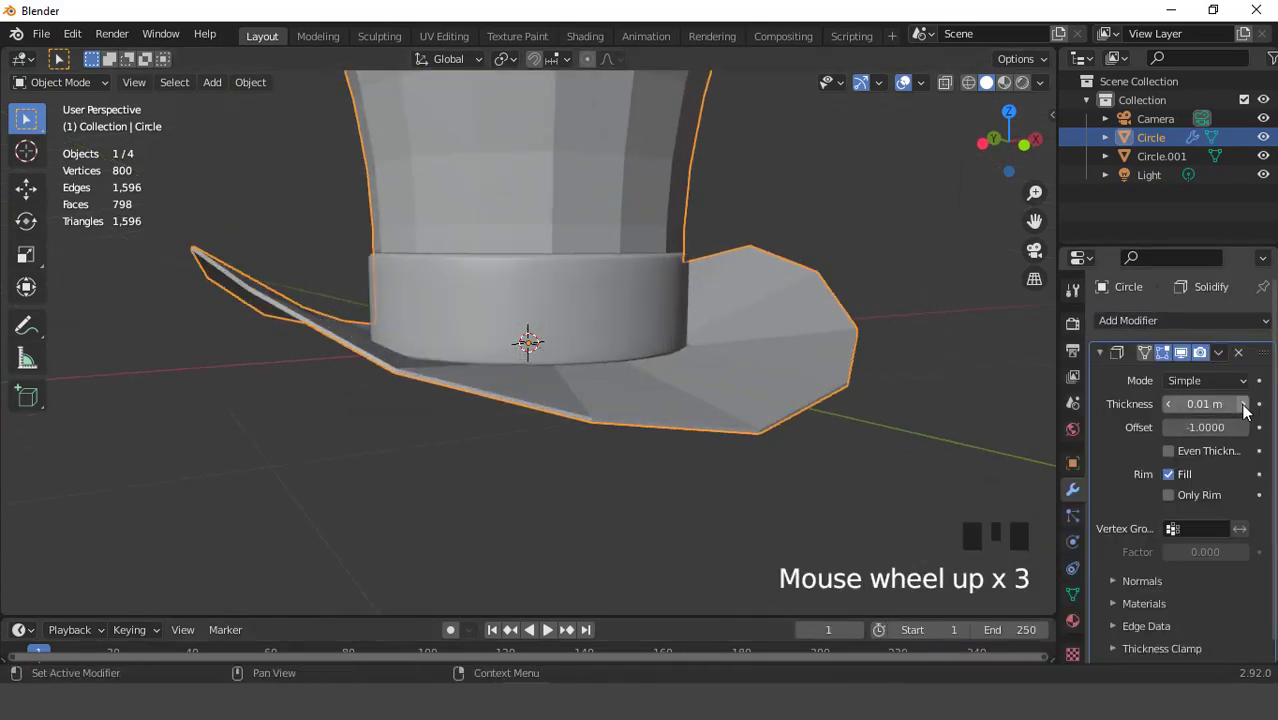
- Set the hat body's Solidify thickness to -0.04 m
{"action": "left_click_drag", "start_coordinate": [1166, 405], "coordinate": [1190, 405]}
{"action": "triple_click", "coordinate": [1167, 405]}
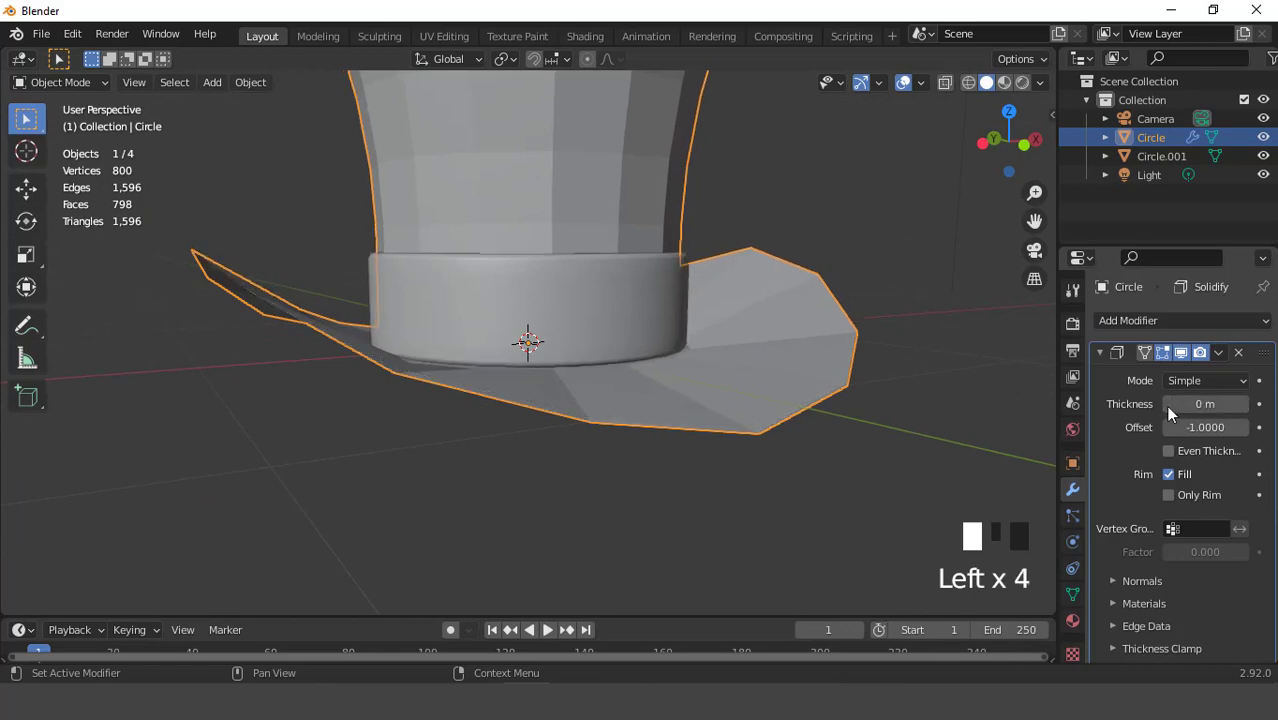
{"action": "triple_click", "coordinate": [1167, 405]}
{"action": "triple_click", "coordinate": [1167, 405]}
{"action": "middle_click_drag", "start_coordinate": [858, 376], "coordinate": [747, 428]}
{"action": "scroll", "coordinate": [630, 354], "scroll_direction": "down", "scroll_amount": 3}
{"action": "middle_click_drag", "start_coordinate": [630, 354], "coordinate": [1090, 300]}
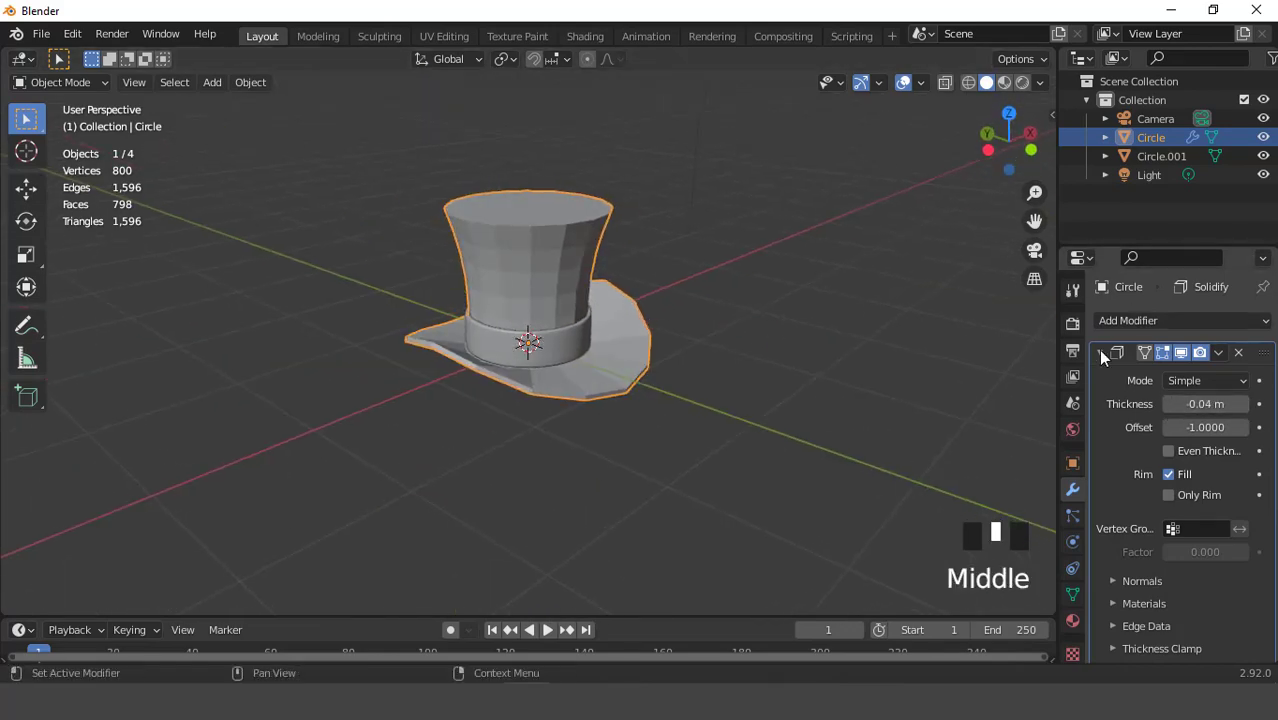
- Add a Subdivision Surface modifier to the hat body with a viewport level of 2
{"action": "left_click", "coordinate": [1105, 320]}
{"action": "mouse_move", "coordinate": [980, 664]}
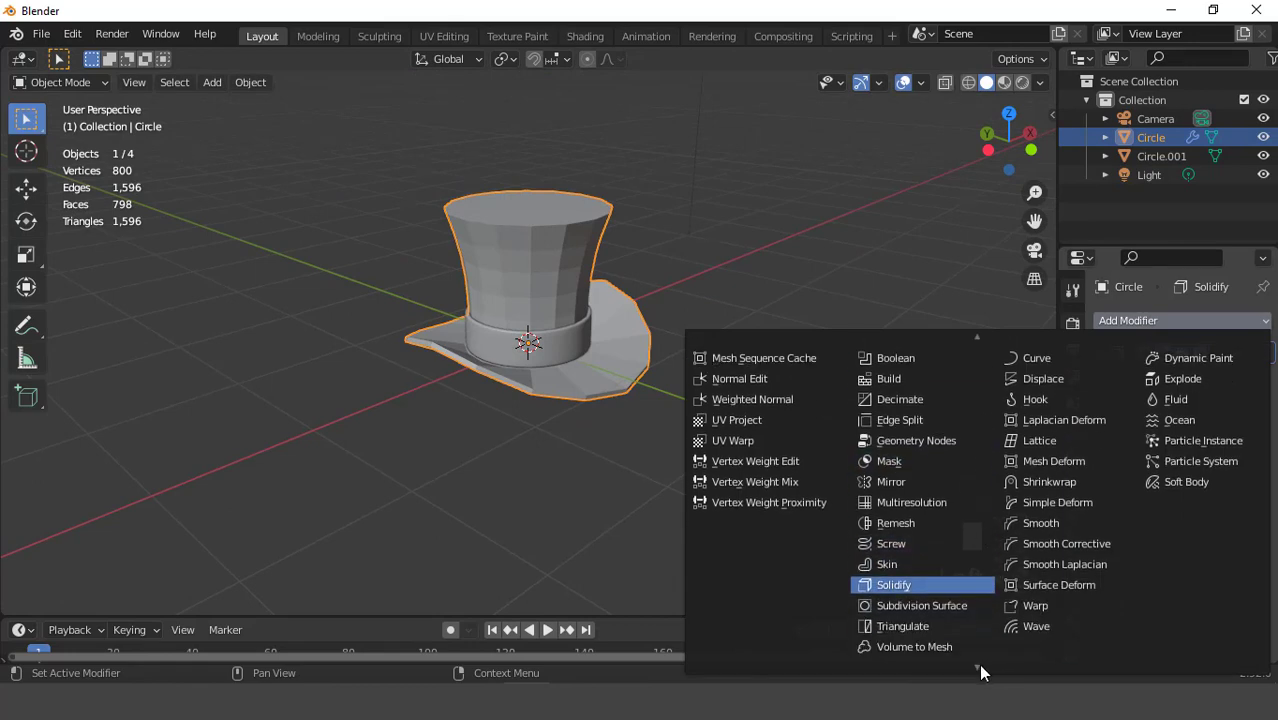
{"action": "left_click", "coordinate": [931, 575]}
{"action": "middle_click_drag", "start_coordinate": [741, 441], "coordinate": [608, 337]}
{"action": "scroll", "coordinate": [613, 325], "scroll_direction": "up", "scroll_amount": 2}
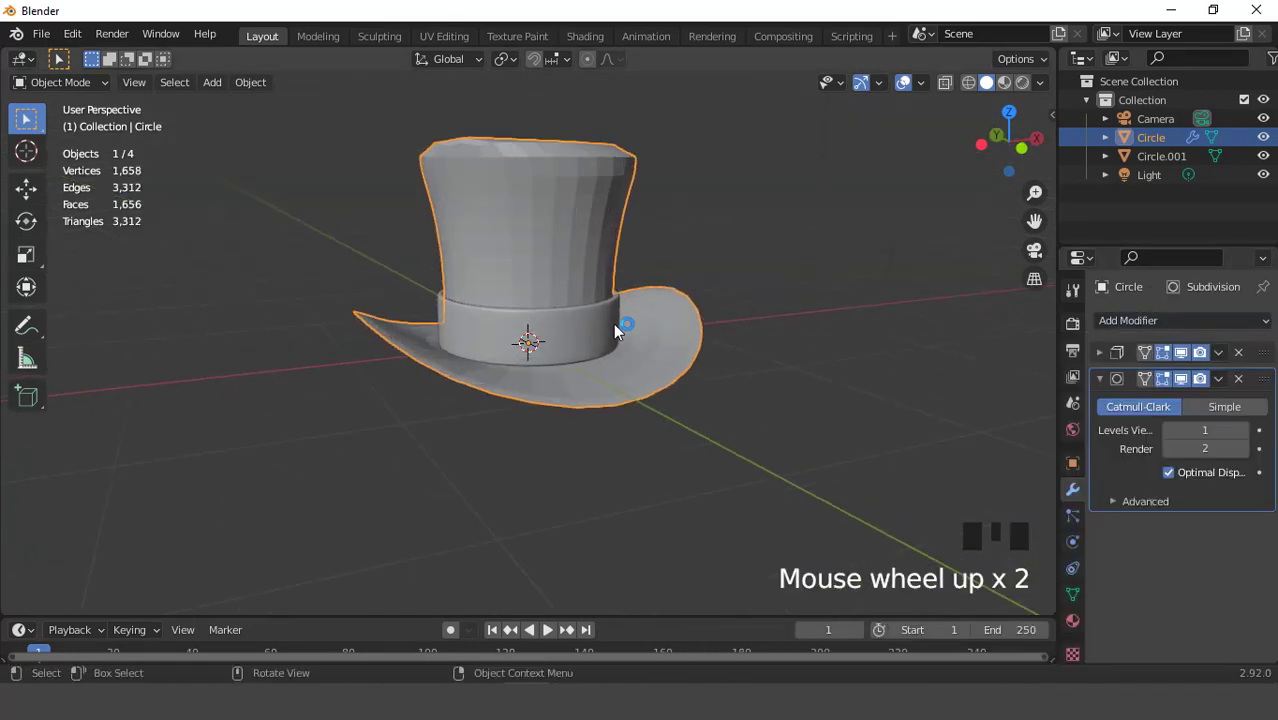
{"action": "left_click", "coordinate": [1244, 430]}
{"action": "middle_click_drag", "start_coordinate": [768, 302], "coordinate": [653, 328]}
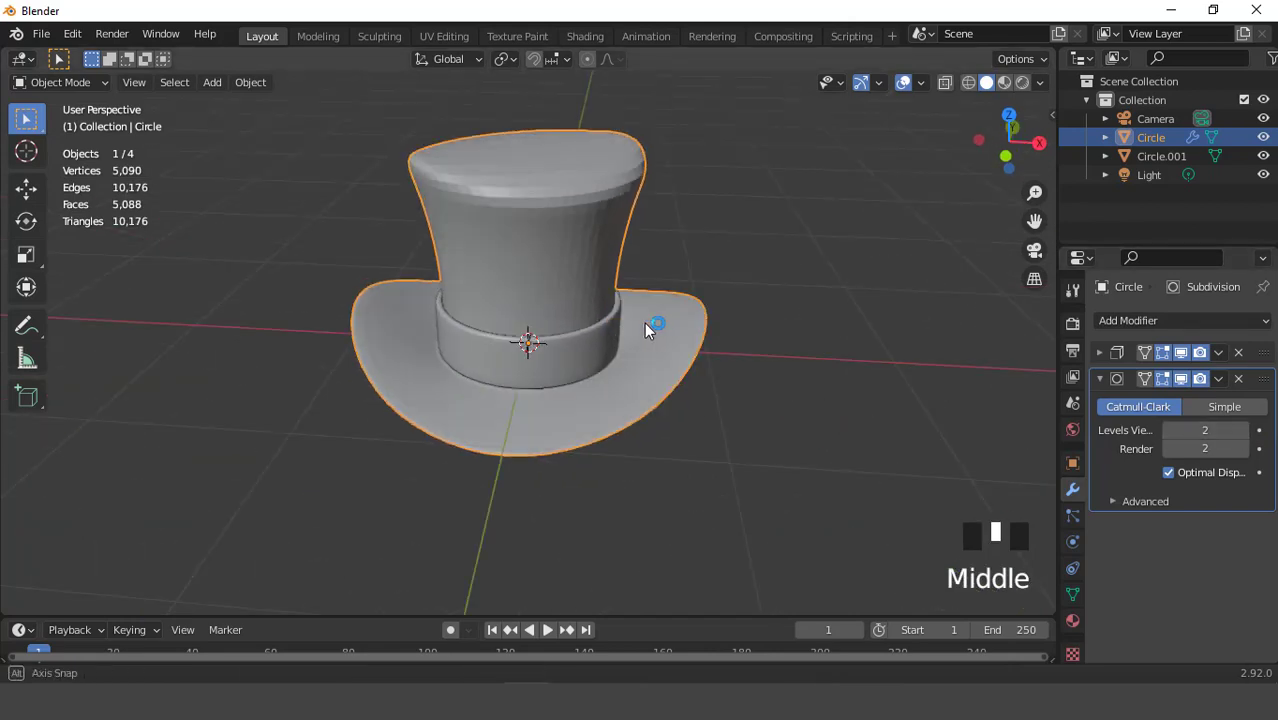
- Apply smooth shading to the hat body
{"action": "right_click", "coordinate": [587, 265]}
{"action": "left_click", "coordinate": [585, 264]}
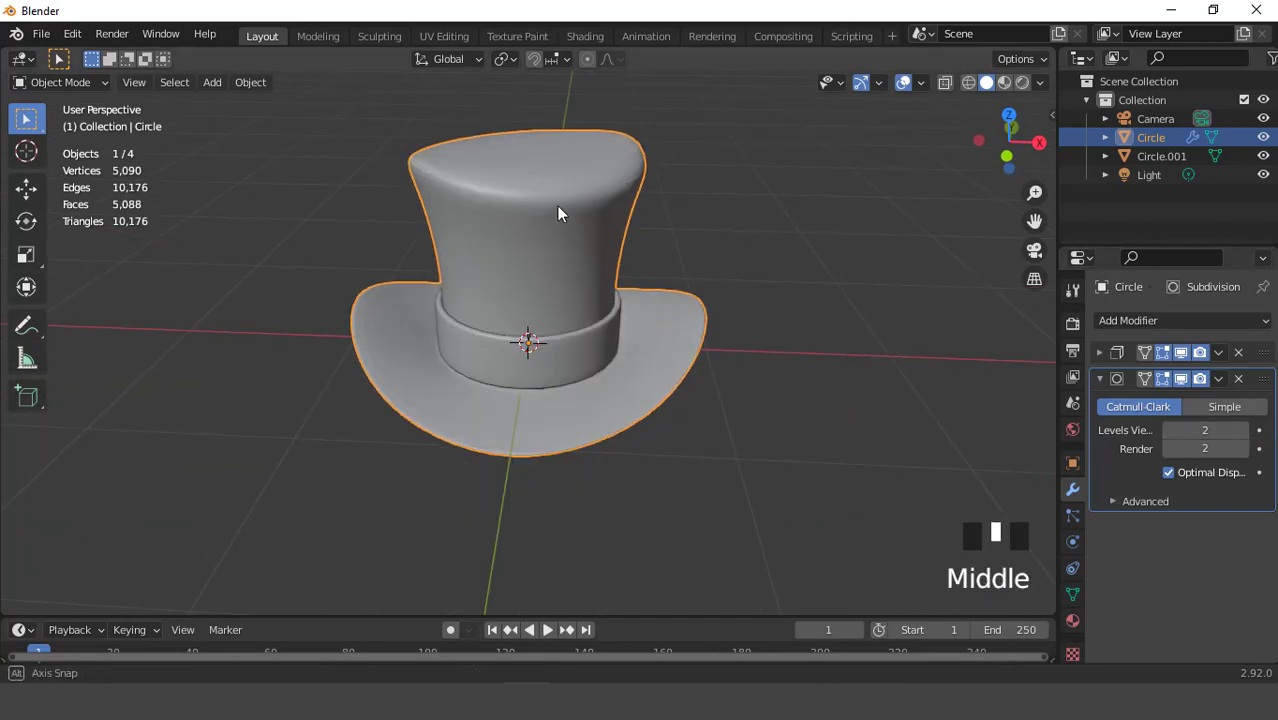
{"action": "mouse_move", "coordinate": [559, 208]}
{"action": "middle_mouse_down"}
{"action": "mouse_move", "coordinate": [595, 288]}
{"action": "mouse_move", "coordinate": [640, 310]}
{"action": "middle_mouse_up"}
- Turn off the viewport display of the hat body's Solidify and Subdivision modifiers, including Subdivision's edit-mode display
{"action": "left_click", "coordinate": [1181, 353]}
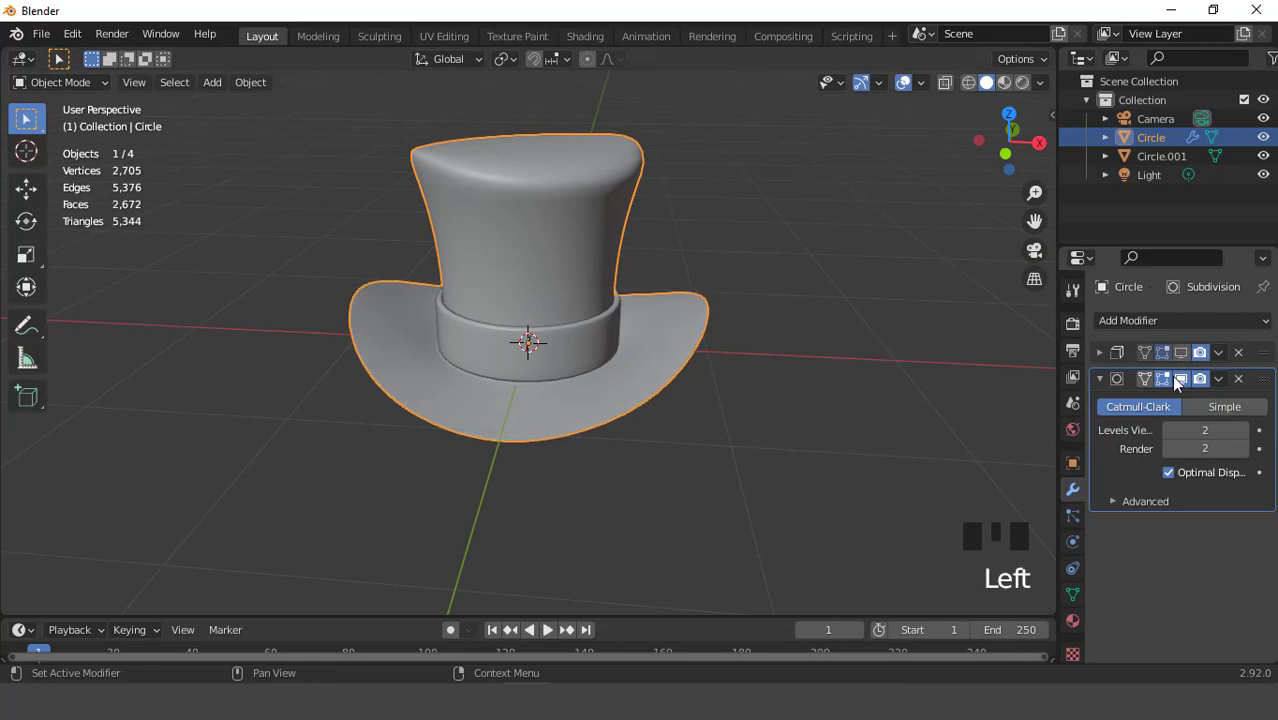
{"action": "left_click", "coordinate": [623, 282]}
{"action": "scroll", "coordinate": [623, 282], "scroll_direction": "down", "scroll_amount": 1}
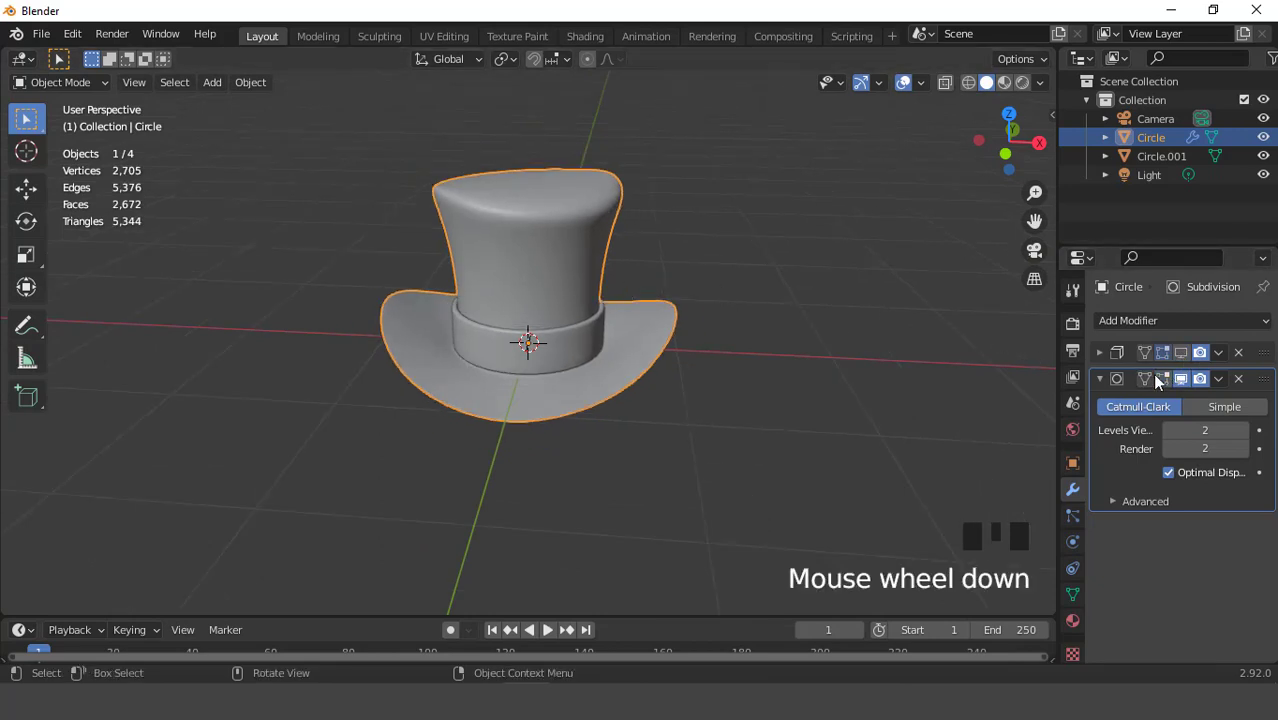
{"action": "left_click", "coordinate": [1180, 378]}
- Add one supporting loop cut just below the crown's upper rim, slid by a factor of about -0.662
{"action": "key", "text": "Tab"}
{"action": "middle_click_drag", "start_coordinate": [667, 320], "coordinate": [570, 265]}
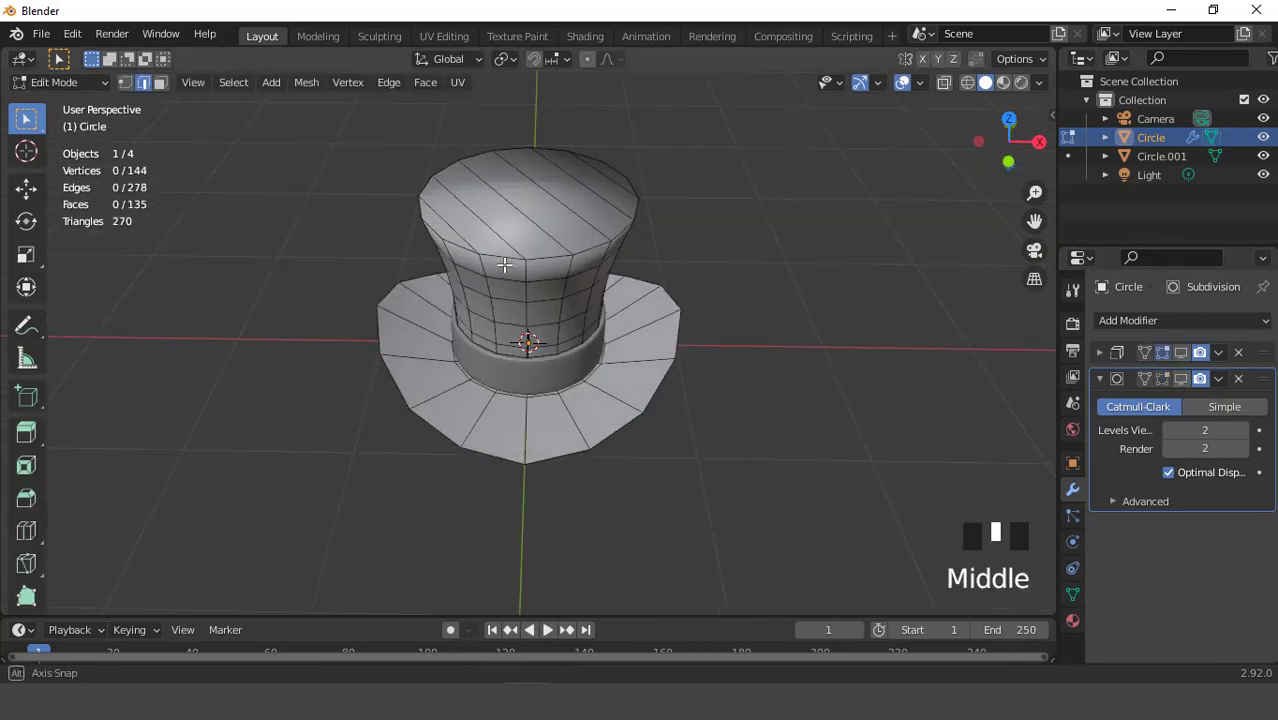
{"action": "scroll", "coordinate": [570, 265], "scroll_direction": "up", "scroll_amount": 1}
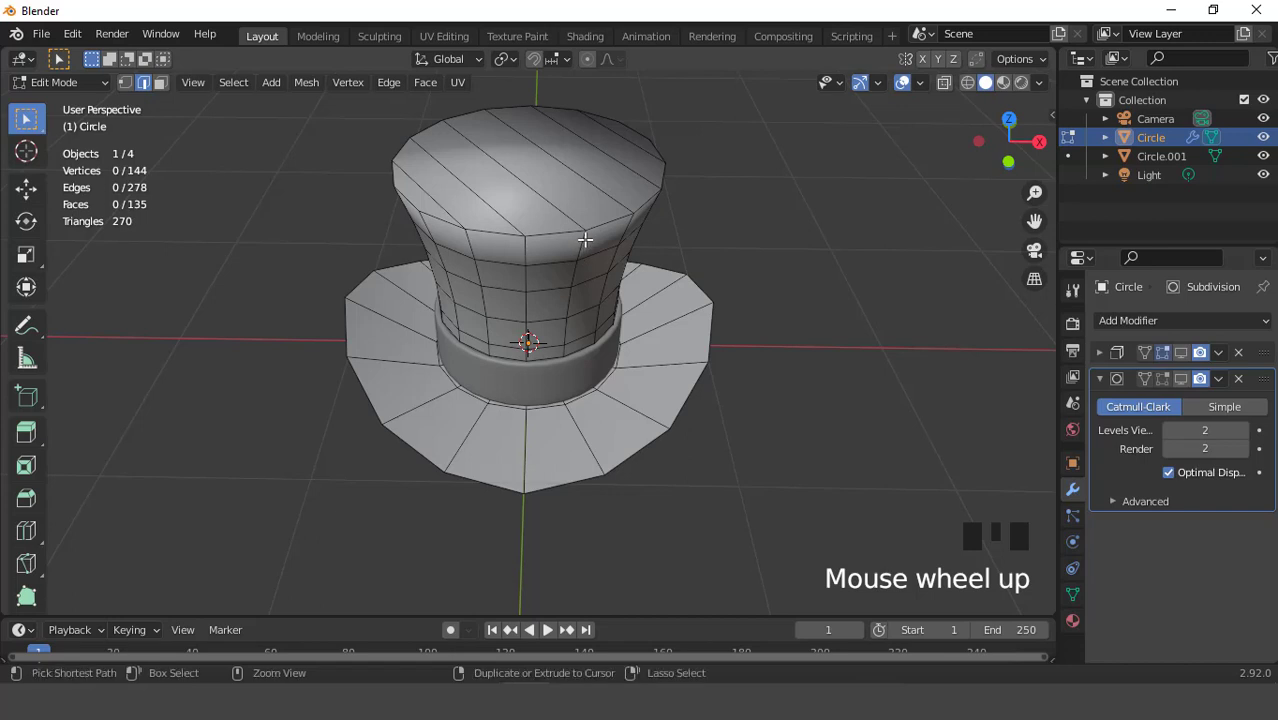
{"action": "key", "text": "ctrl+r"}
{"action": "left_click", "coordinate": [585, 238]}
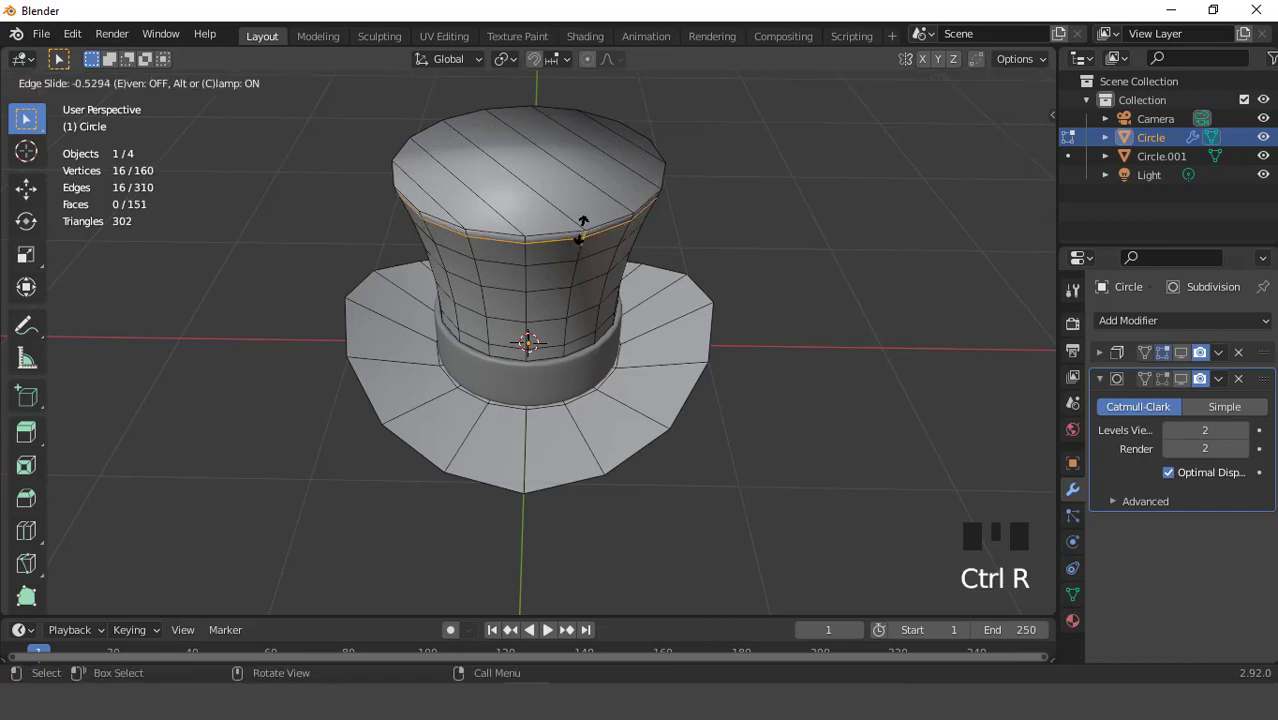
{"action": "left_click", "coordinate": [578, 228]}
- Inset all seven faces of the crown's flat top by about 0.013 m
{"action": "key", "text": "KP_7"}
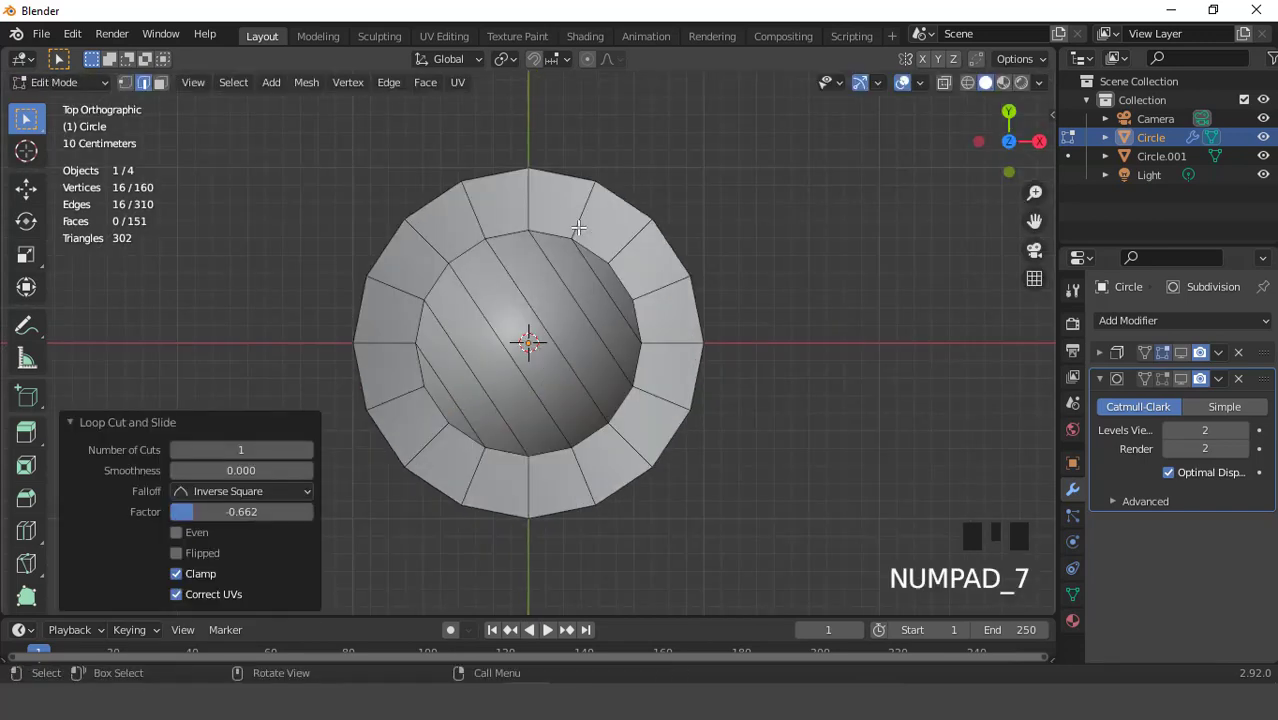
{"action": "scroll", "coordinate": [608, 289], "scroll_direction": "up", "scroll_amount": 2}
{"action": "key", "text": "3"}
{"action": "left_click_drag", "start_coordinate": [421, 311], "coordinate": [554, 364]}
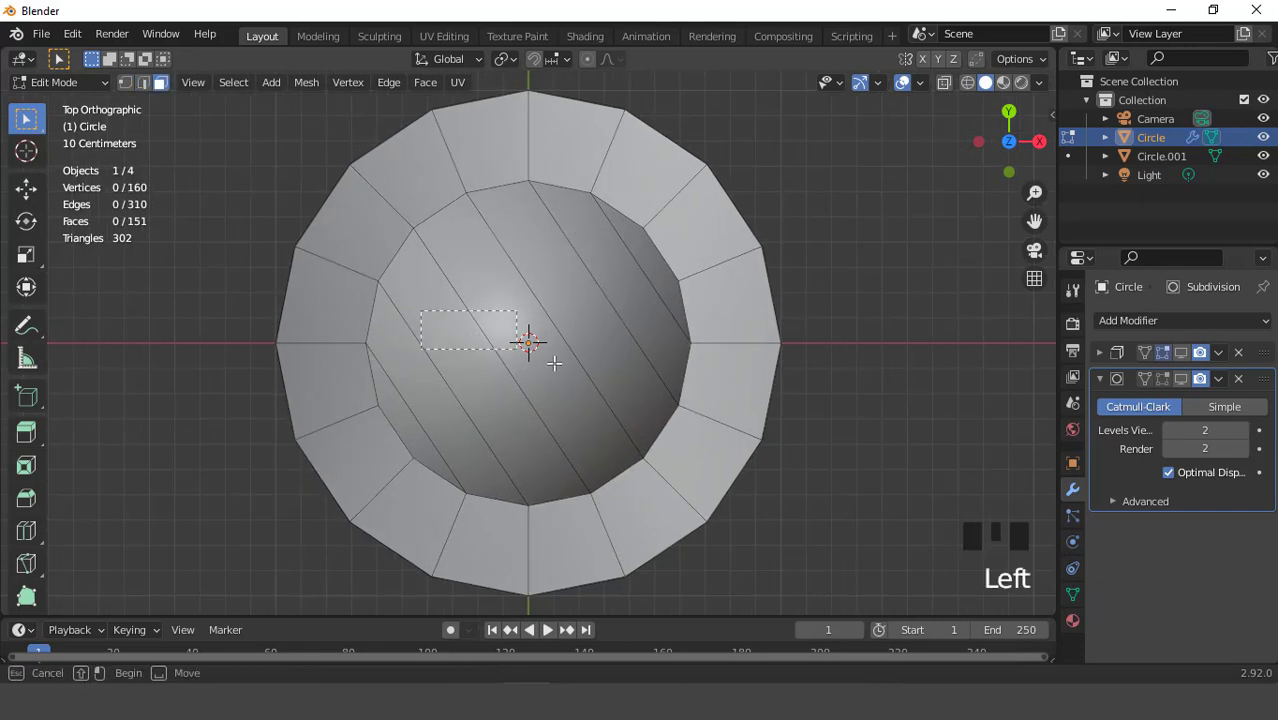
{"action": "left_click_drag", "start_coordinate": [641, 402], "coordinate": [633, 317]}
{"action": "left_click", "coordinate": [649, 262], "text": "shift"}
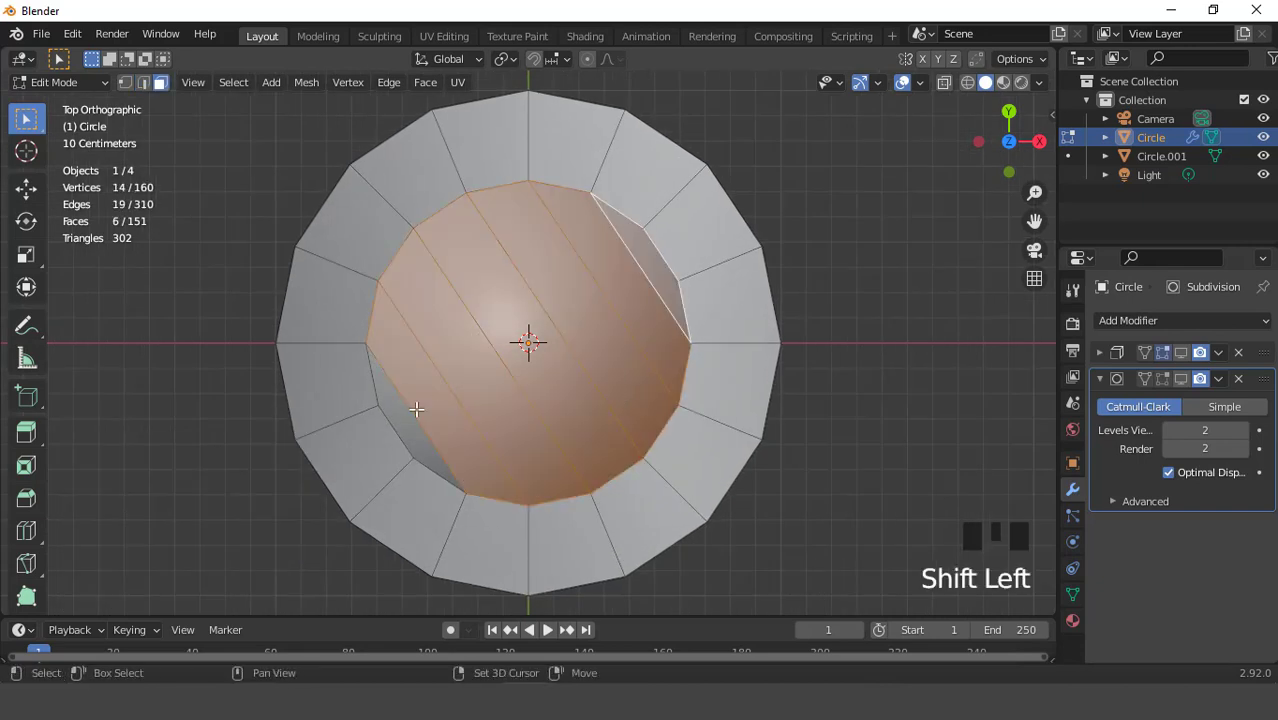
{"action": "left_click", "coordinate": [400, 414], "text": "shift"}
{"action": "key", "text": "i"}
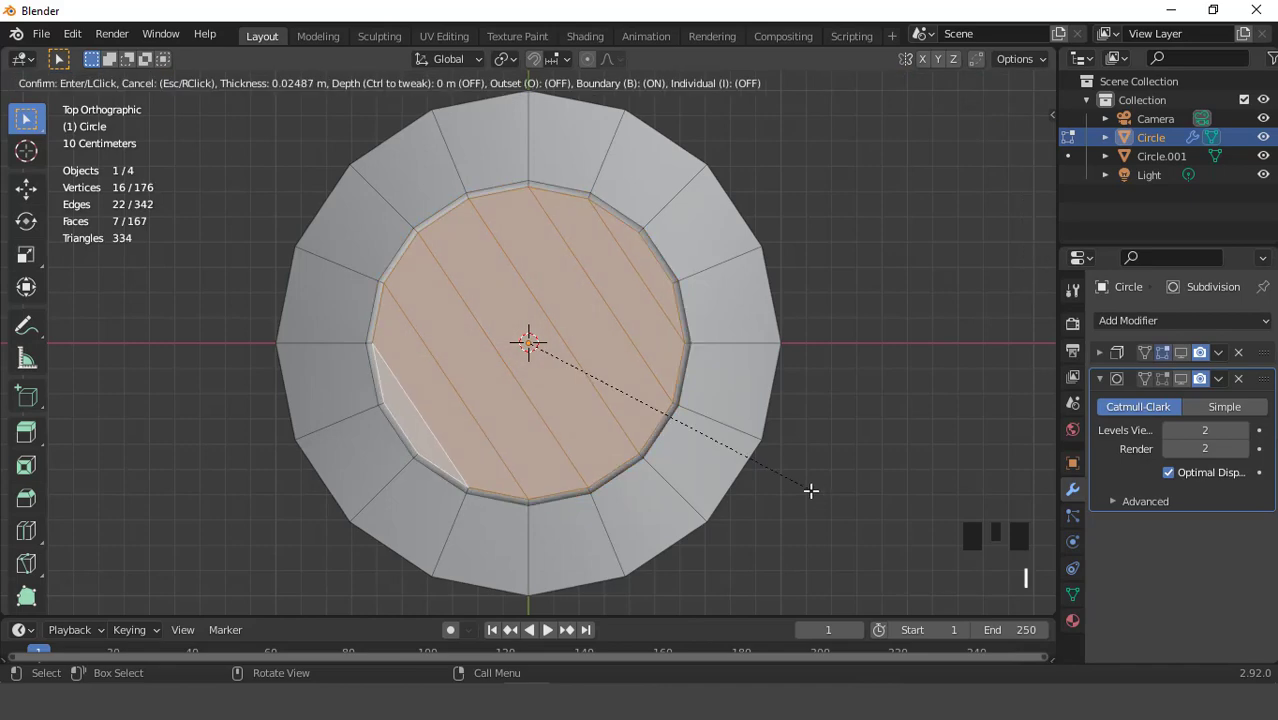
{"action": "left_click", "coordinate": [815, 491]}
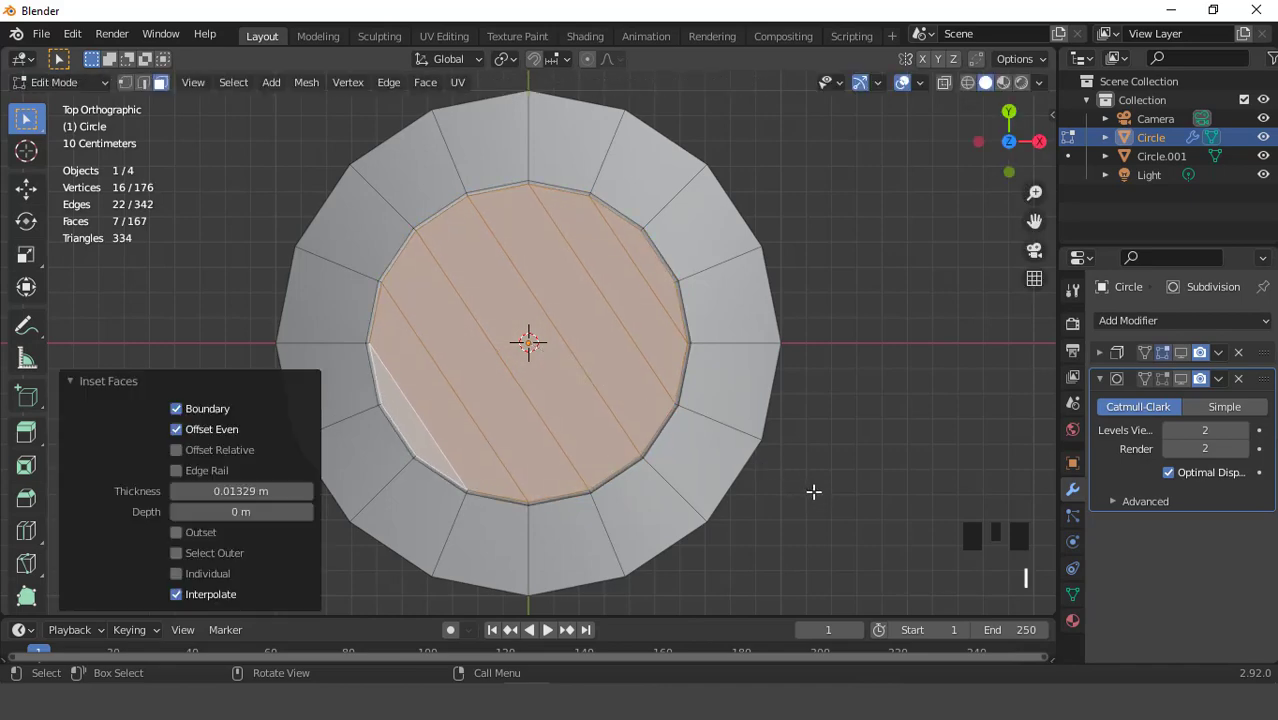
- Inset the crown's top faces again by about 0.479 m and add a supporting loop cut near the brim's outer edge at factor 0.894
{"action": "key", "text": "i"}
{"action": "left_click", "coordinate": [636, 392]}
{"action": "scroll", "coordinate": [636, 392], "scroll_direction": "down", "scroll_amount": 1}
{"action": "middle_click_drag", "start_coordinate": [636, 392], "coordinate": [668, 294]}
{"action": "key", "text": "ctrl+r"}
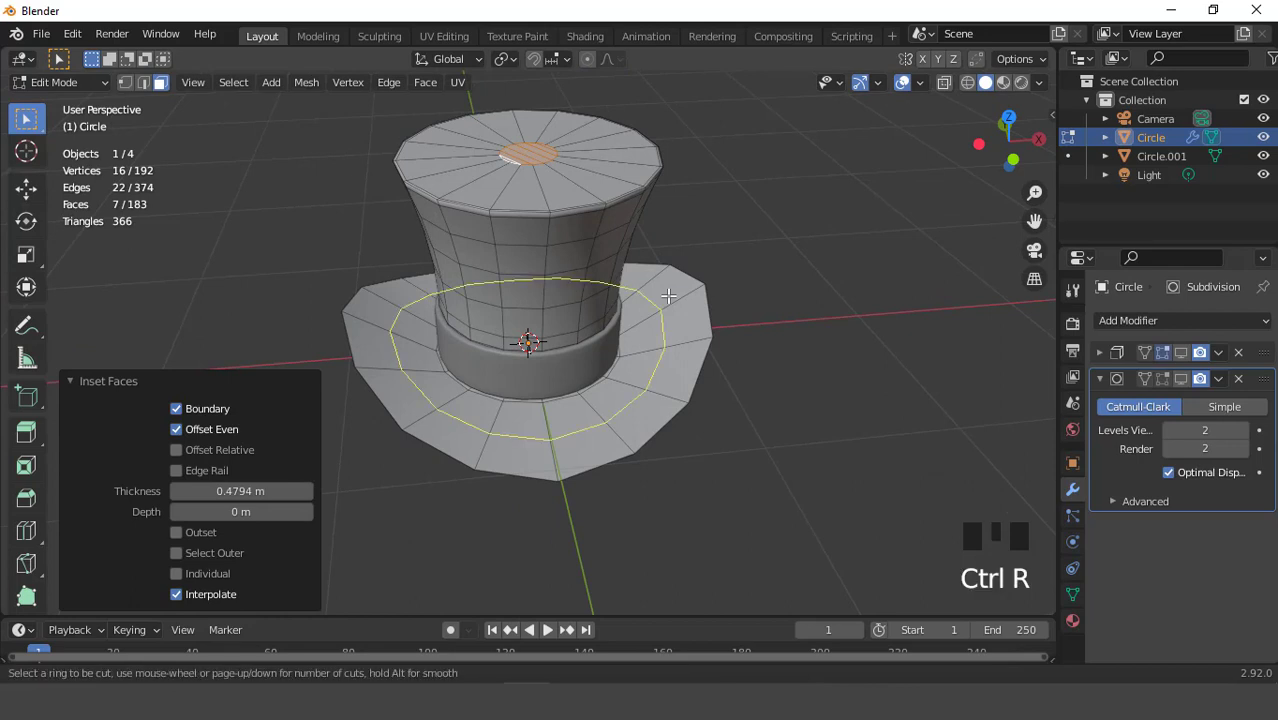
{"action": "left_click", "coordinate": [668, 294]}
{"action": "left_click", "coordinate": [703, 280]}
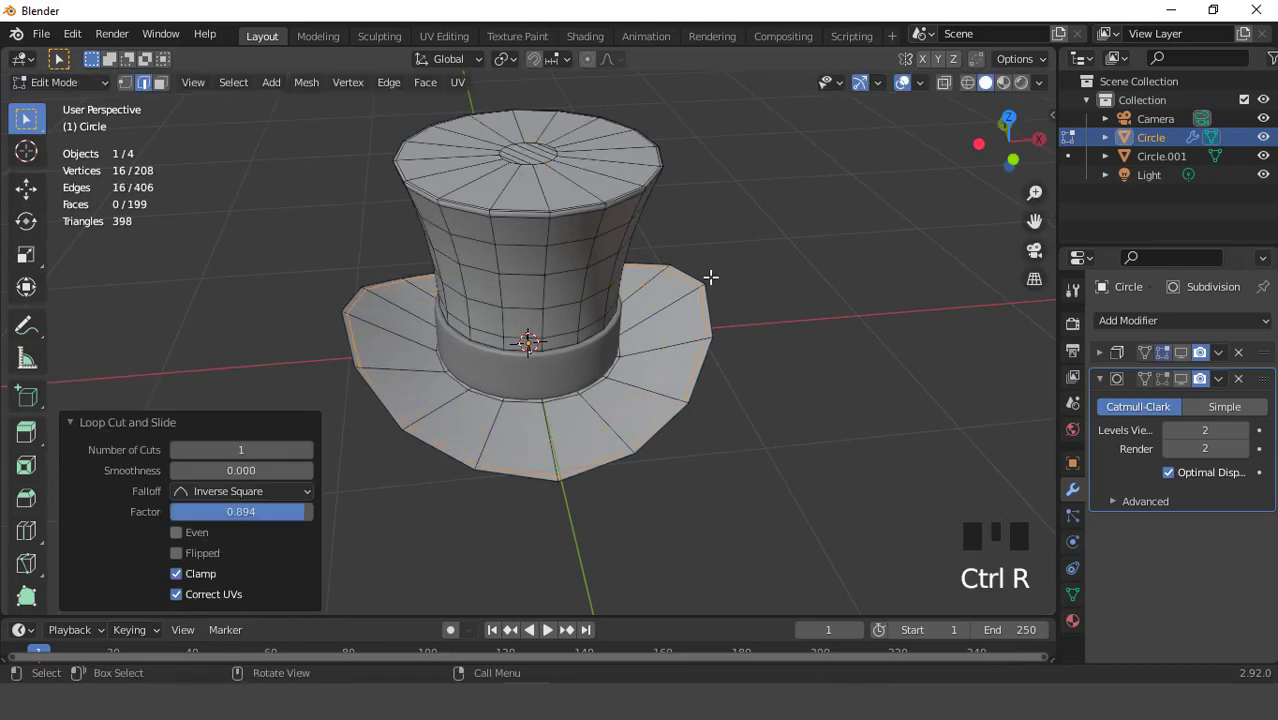
{"action": "key", "text": "Tab"}
- Turn the viewport display of the hat body's Solidify and Subdivision modifiers back on
{"action": "middle_click_drag", "start_coordinate": [713, 277], "coordinate": [697, 328]}
{"action": "scroll", "coordinate": [697, 328], "scroll_direction": "up", "scroll_amount": 3}
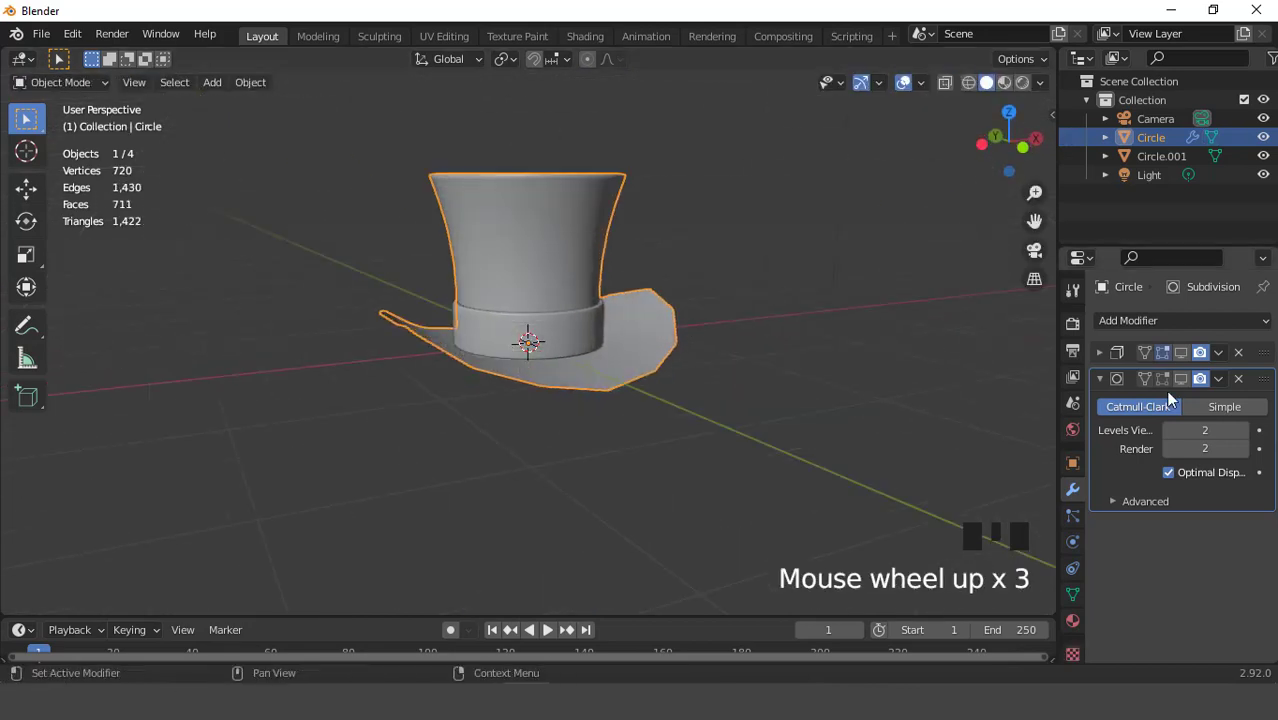
{"action": "left_click", "coordinate": [1180, 353]}
- Examine the smoothed hat from the front and at an angle with the viewport overlays temporarily hidden
{"action": "middle_click_drag", "start_coordinate": [760, 370], "coordinate": [715, 385]}
{"action": "key", "text": "KP_1"}
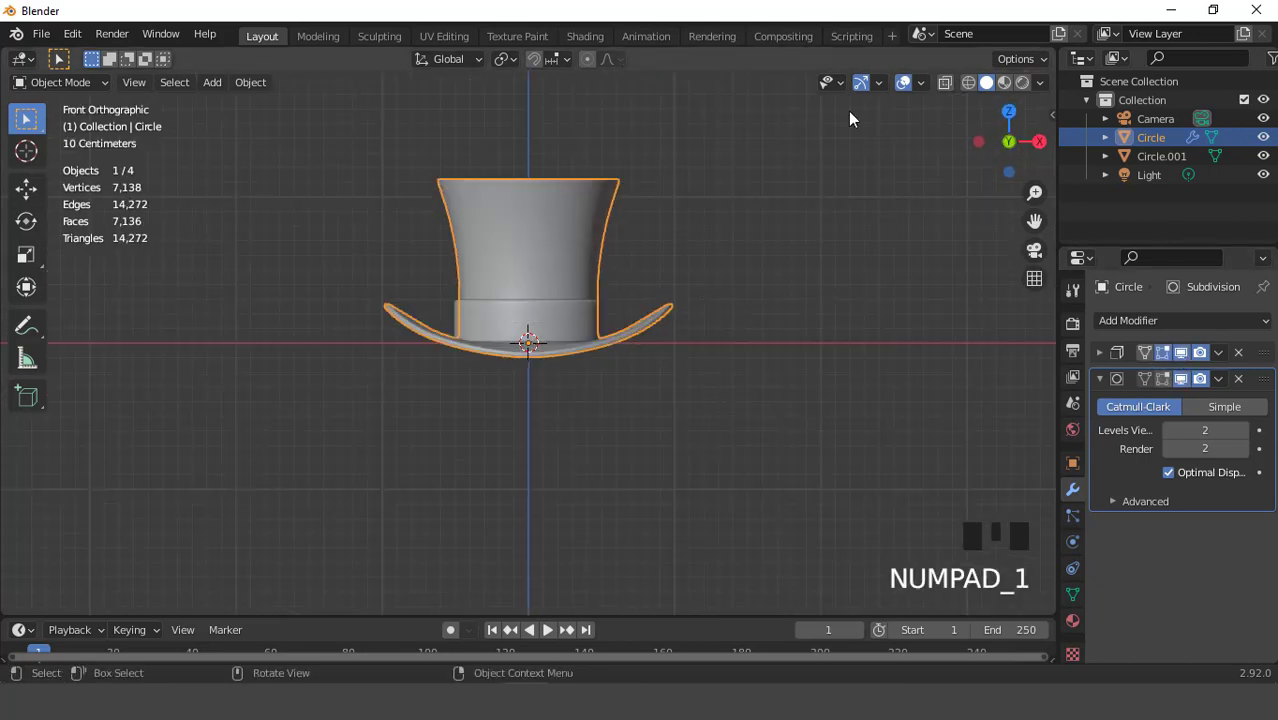
{"action": "left_click", "coordinate": [900, 81]}
{"action": "middle_click_drag", "start_coordinate": [680, 240], "coordinate": [657, 333]}
{"action": "key", "text": "KP_1"}
{"action": "left_click", "coordinate": [903, 82]}
{"action": "scroll", "coordinate": [676, 300], "scroll_direction": "up", "scroll_amount": 3}
- Add a circle mesh with 10 vertices, a 1 m radius and Triangle Fan fill
{"action": "left_click", "coordinate": [218, 82]}
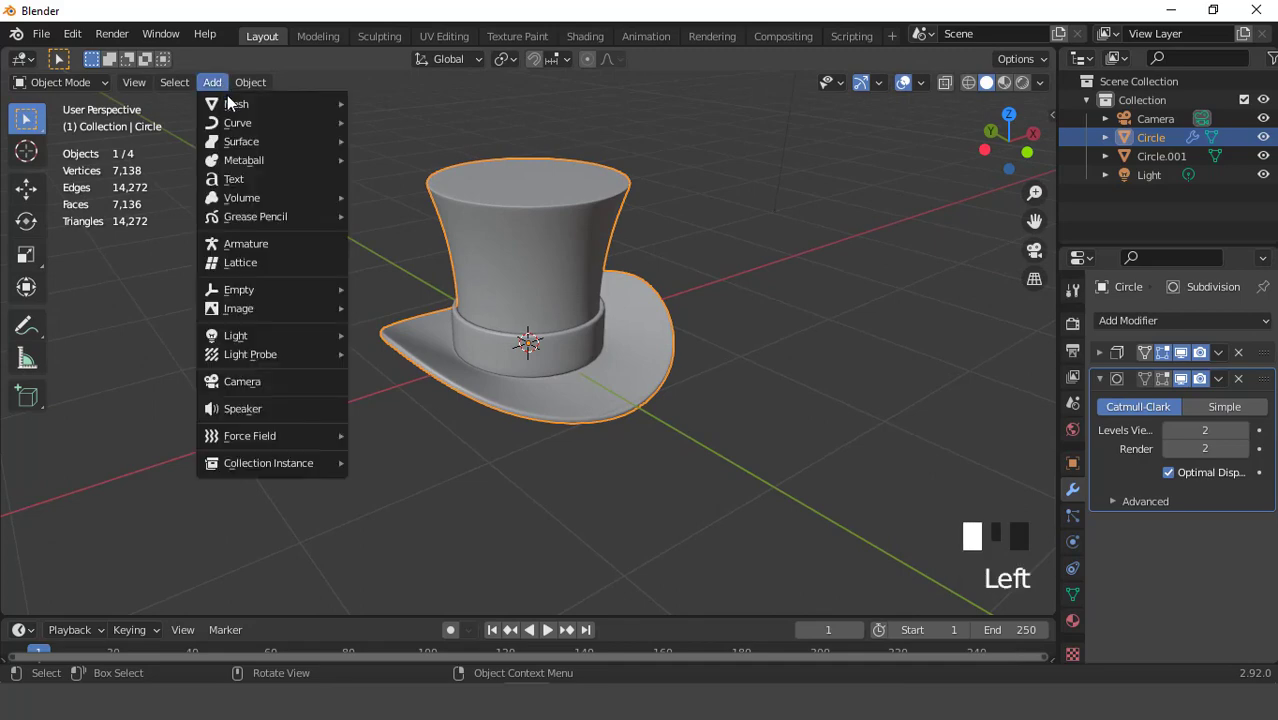
{"action": "mouse_move", "coordinate": [230, 101]}
{"action": "left_click", "coordinate": [390, 142]}
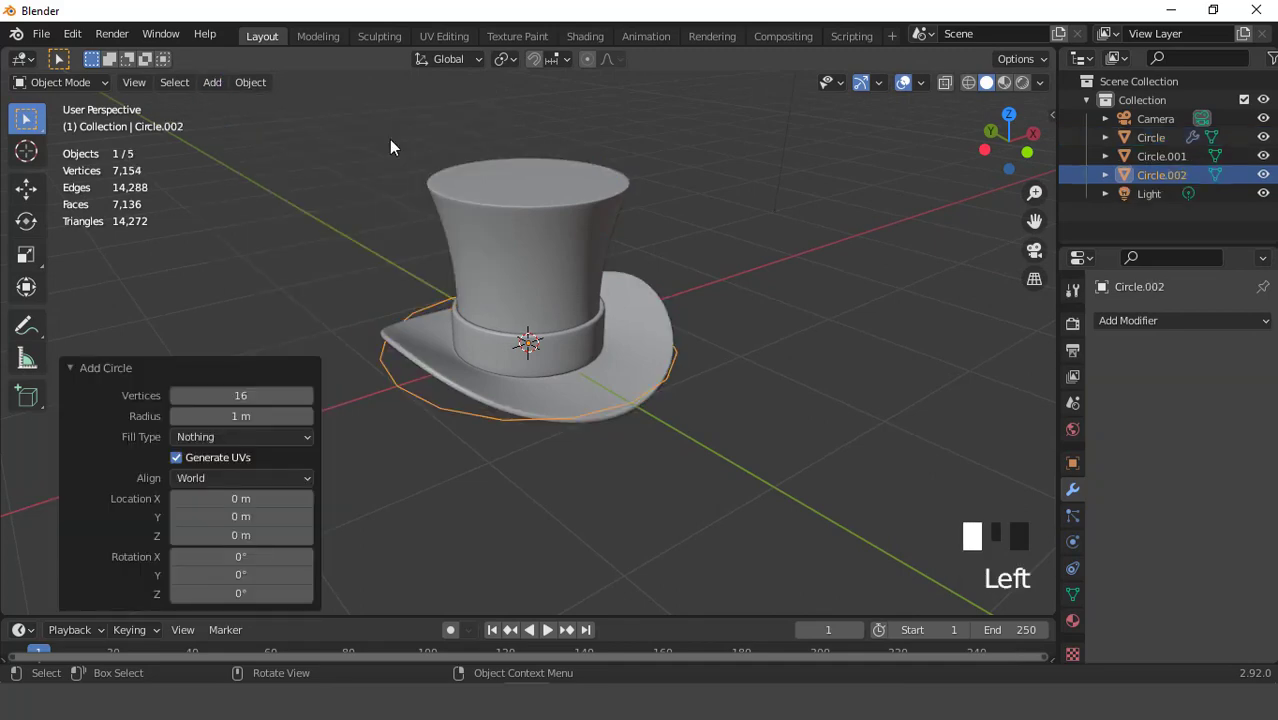
{"action": "double_click", "coordinate": [240, 393]}
{"action": "key", "text": "Return"}
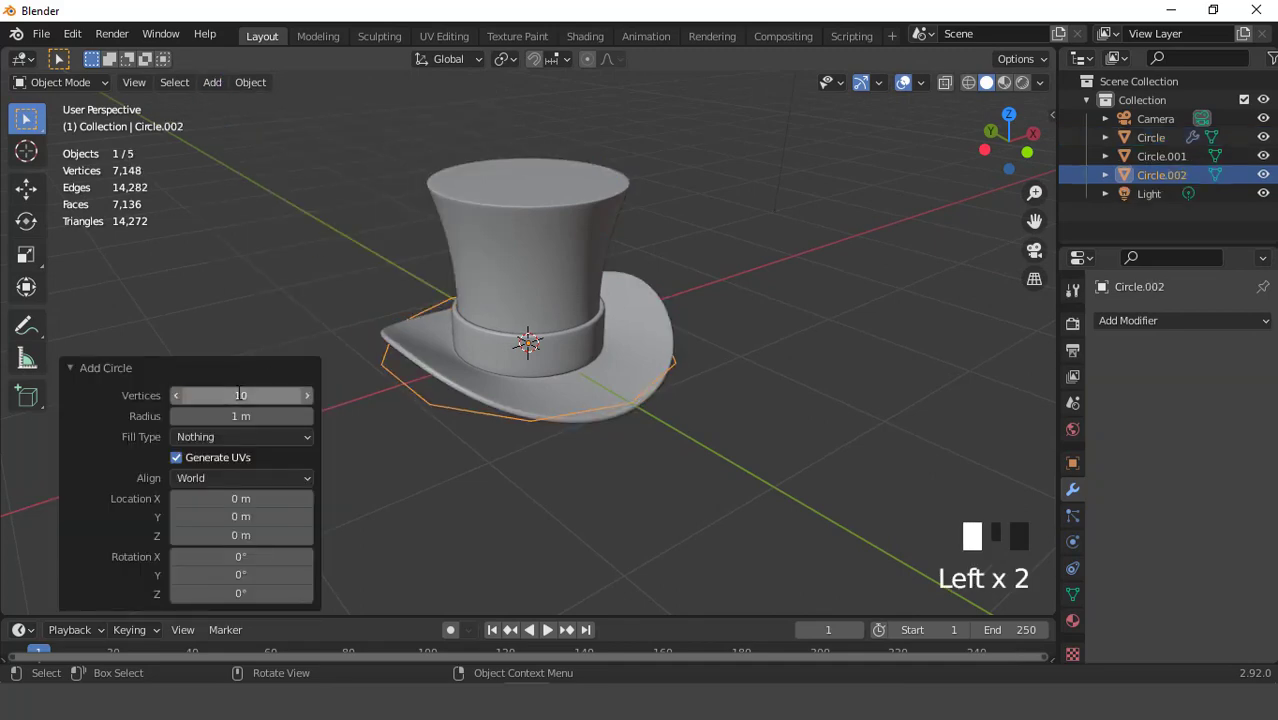
{"action": "left_click_drag", "start_coordinate": [235, 436], "coordinate": [237, 502]}
- Isolate the new circle in local view and scale its whole mesh in Edit Mode to about 0.657
{"action": "scroll", "coordinate": [571, 400], "scroll_direction": "up", "scroll_amount": 1}
{"action": "key", "text": "KP_Divide"}
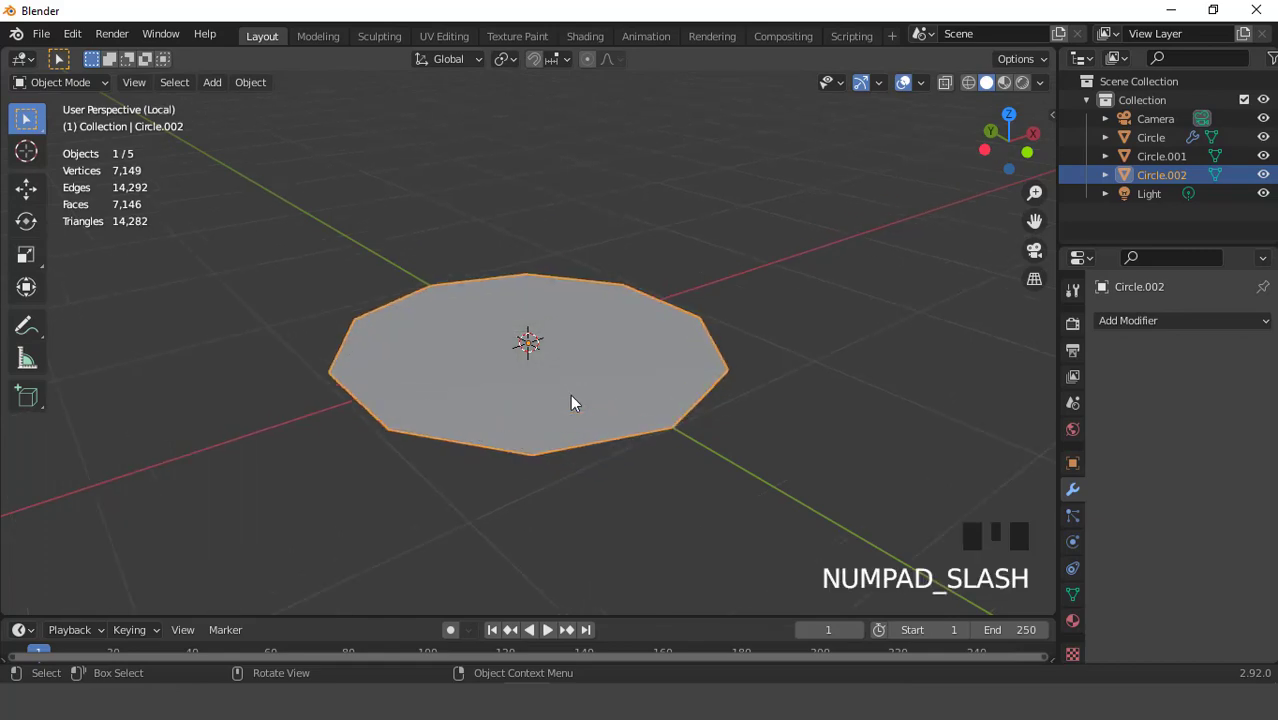
{"action": "key", "text": "KP_7"}
{"action": "key", "text": "Tab"}
{"action": "scroll", "coordinate": [570, 400], "scroll_direction": "down", "scroll_amount": 1}
{"action": "key", "text": "3"}
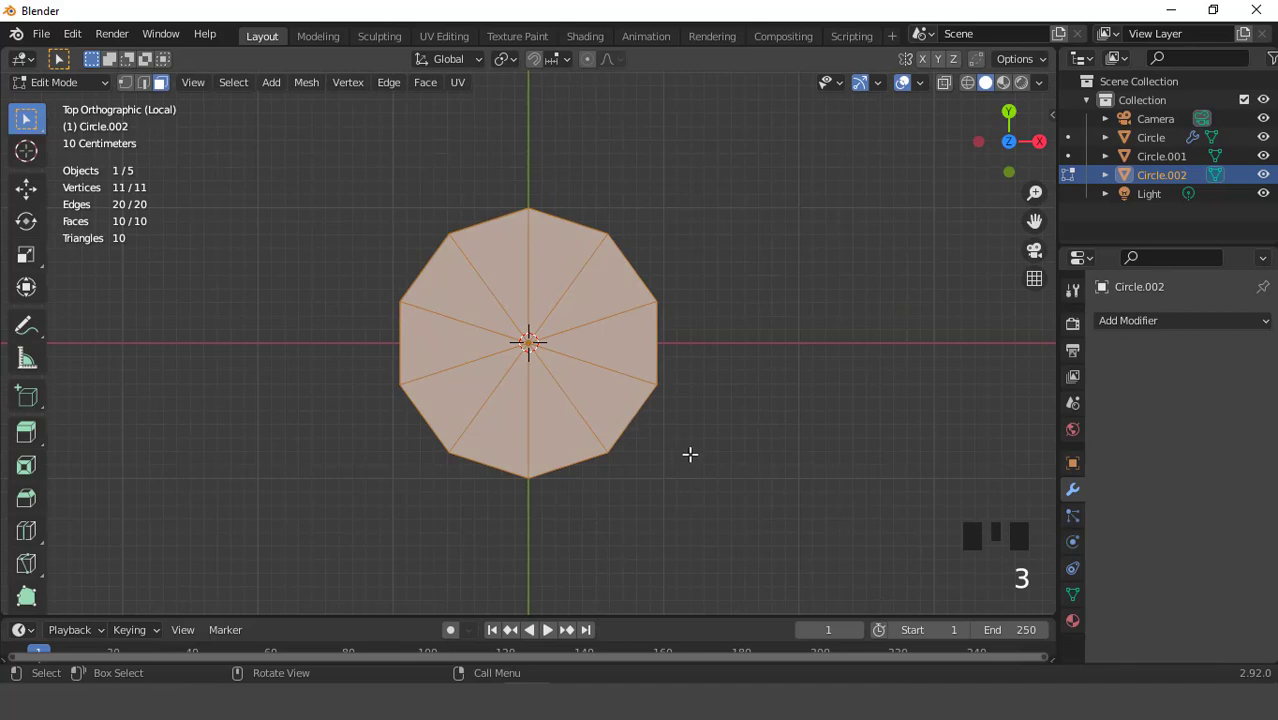
{"action": "key", "text": "s"}
{"action": "left_click", "coordinate": [625, 405]}
- Inset the circle's faces twice, by about 0.456 m and 0.05 m, and scale the innermost faces to about 0.914
{"action": "scroll", "coordinate": [625, 400], "scroll_direction": "up", "scroll_amount": 3}
{"action": "key", "text": "i"}
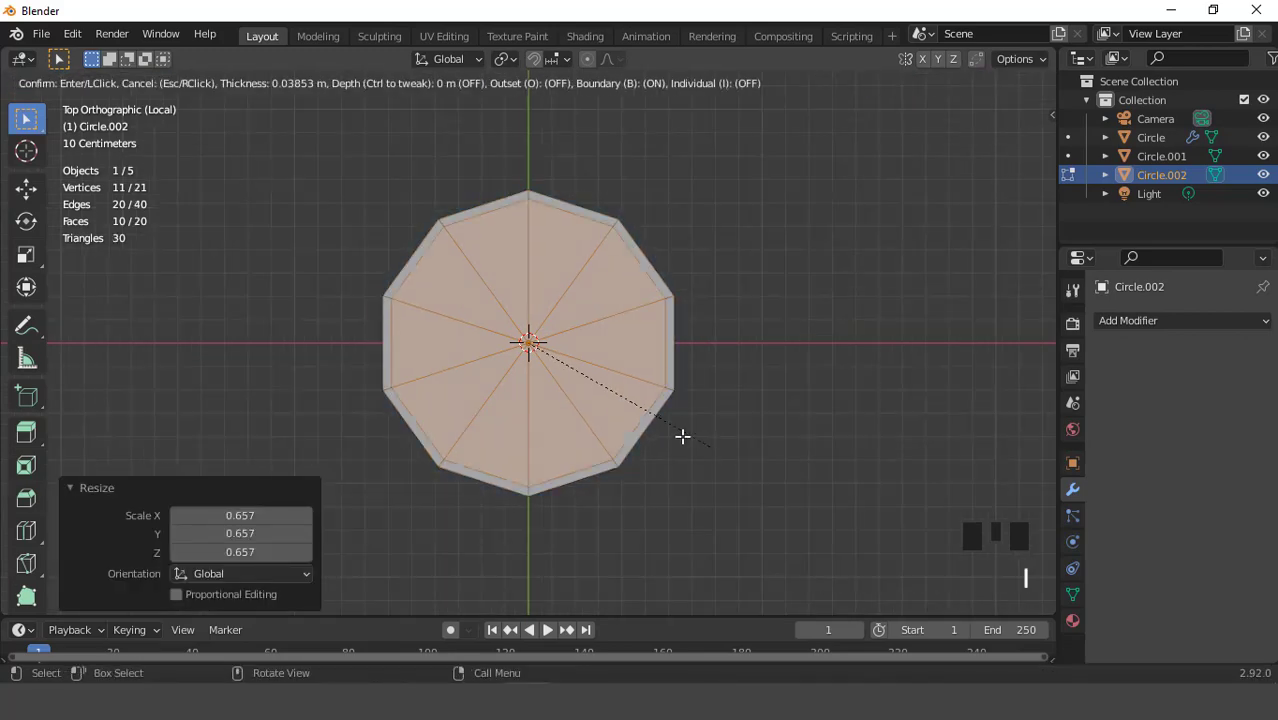
{"action": "left_click", "coordinate": [624, 401]}
{"action": "scroll", "coordinate": [650, 420], "scroll_direction": "up", "scroll_amount": 3}
{"action": "key", "text": "i"}
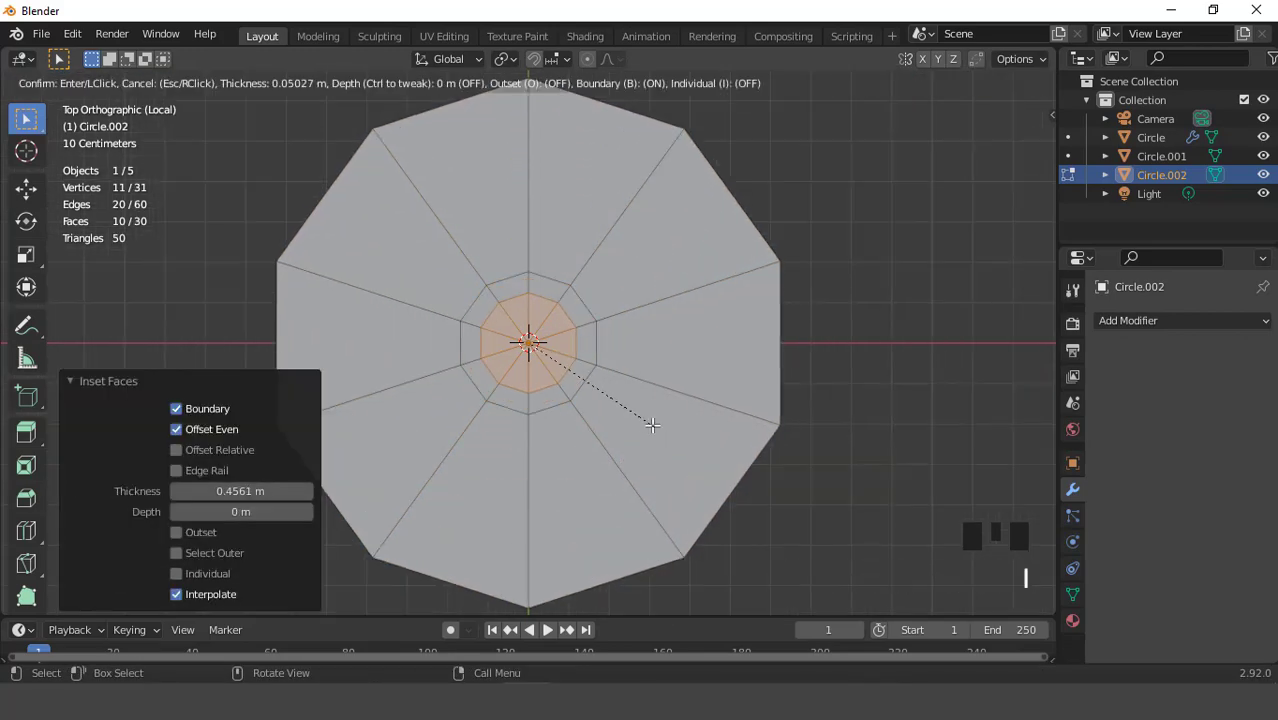
{"action": "left_click", "coordinate": [651, 424]}
{"action": "key", "text": "s"}
{"action": "left_click", "coordinate": [645, 420]}
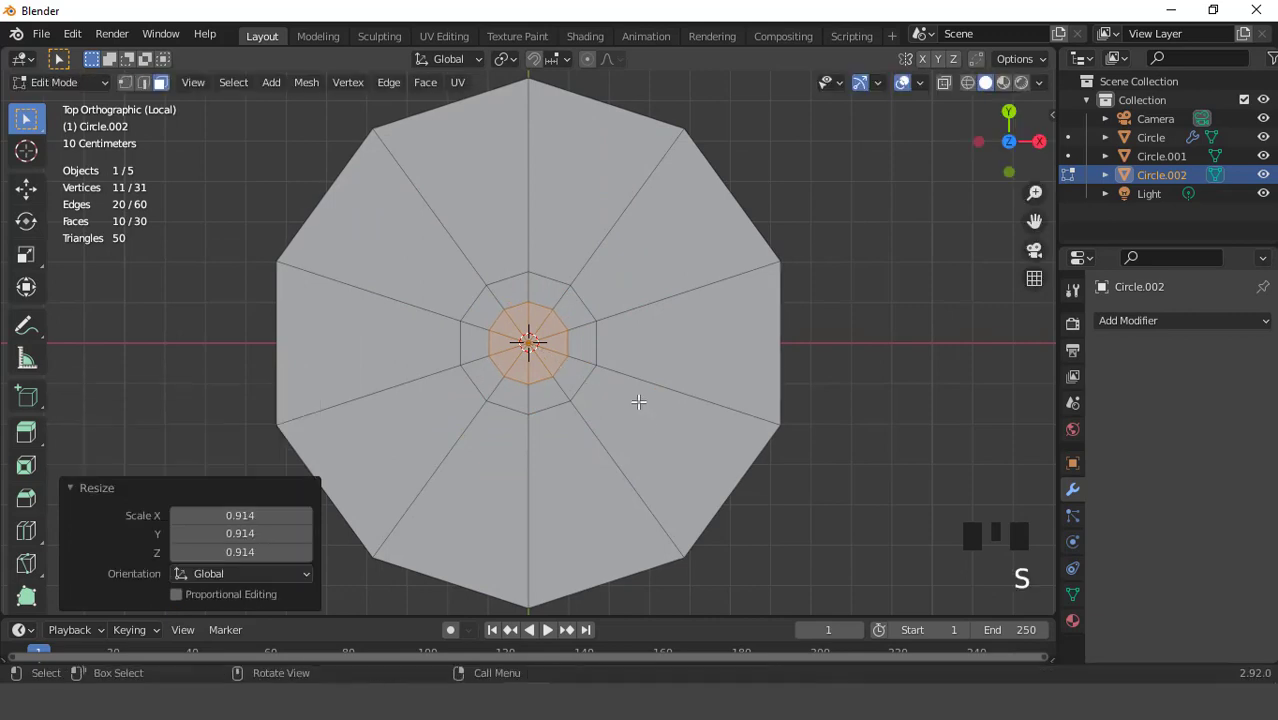
- Checker-deselect the circle's outer edge loop and scale the remaining five vertices to about 0.37 to form a five-pointed star
{"action": "scroll", "coordinate": [643, 310], "scroll_direction": "down", "scroll_amount": 3}
{"action": "key", "text": "2"}
{"action": "double_click", "coordinate": [645, 270]}
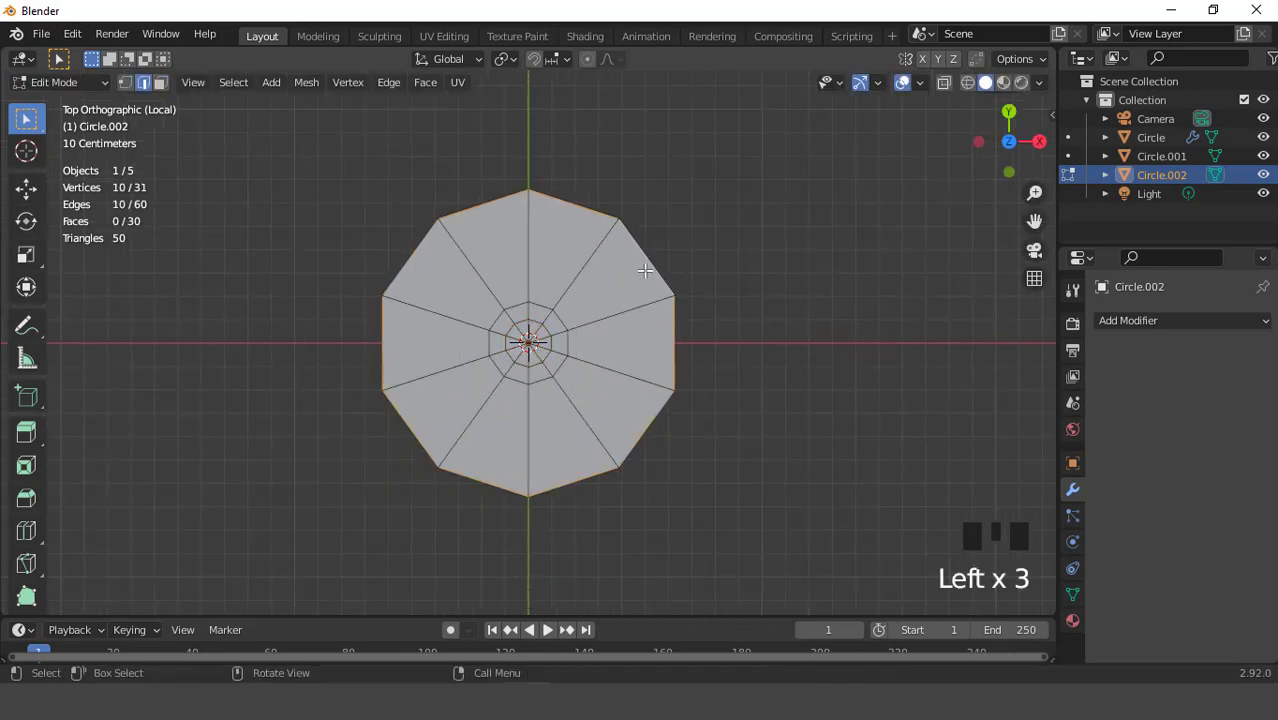
{"action": "key", "text": "1"}
{"action": "left_click", "coordinate": [236, 82]}
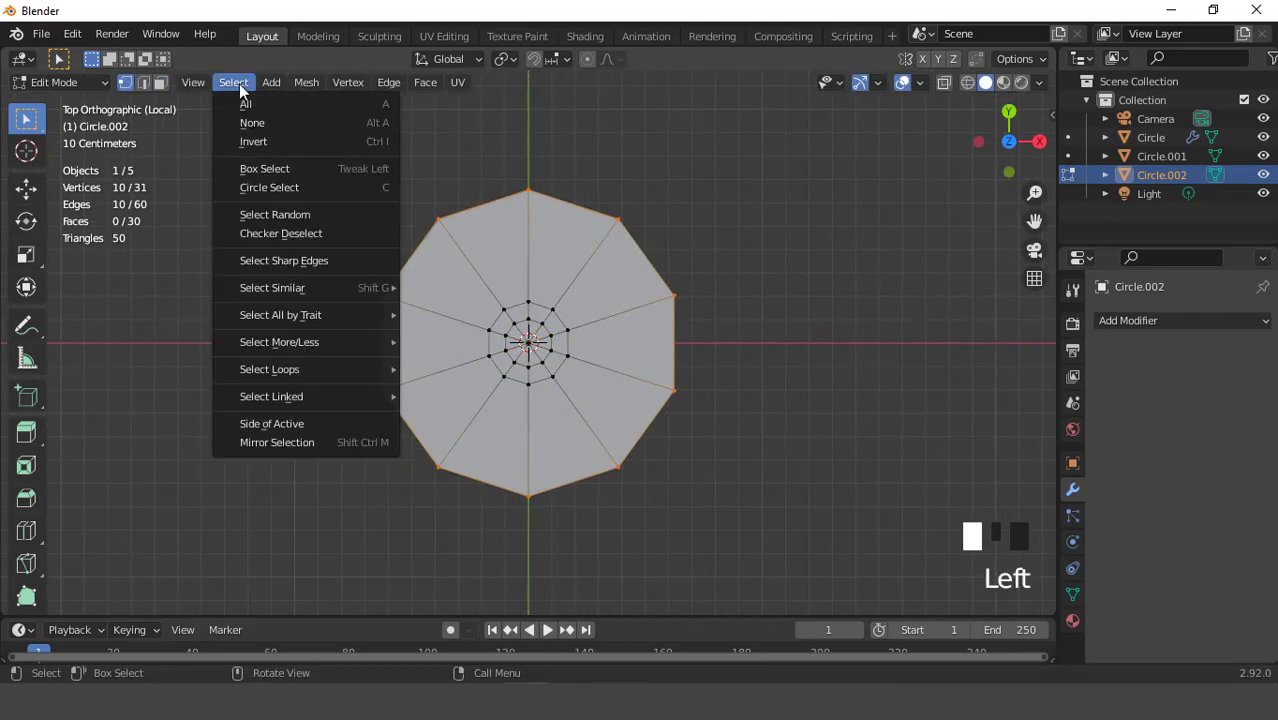
{"action": "left_click", "coordinate": [280, 235]}
{"action": "scroll", "coordinate": [683, 360], "scroll_direction": "up", "scroll_amount": 2}
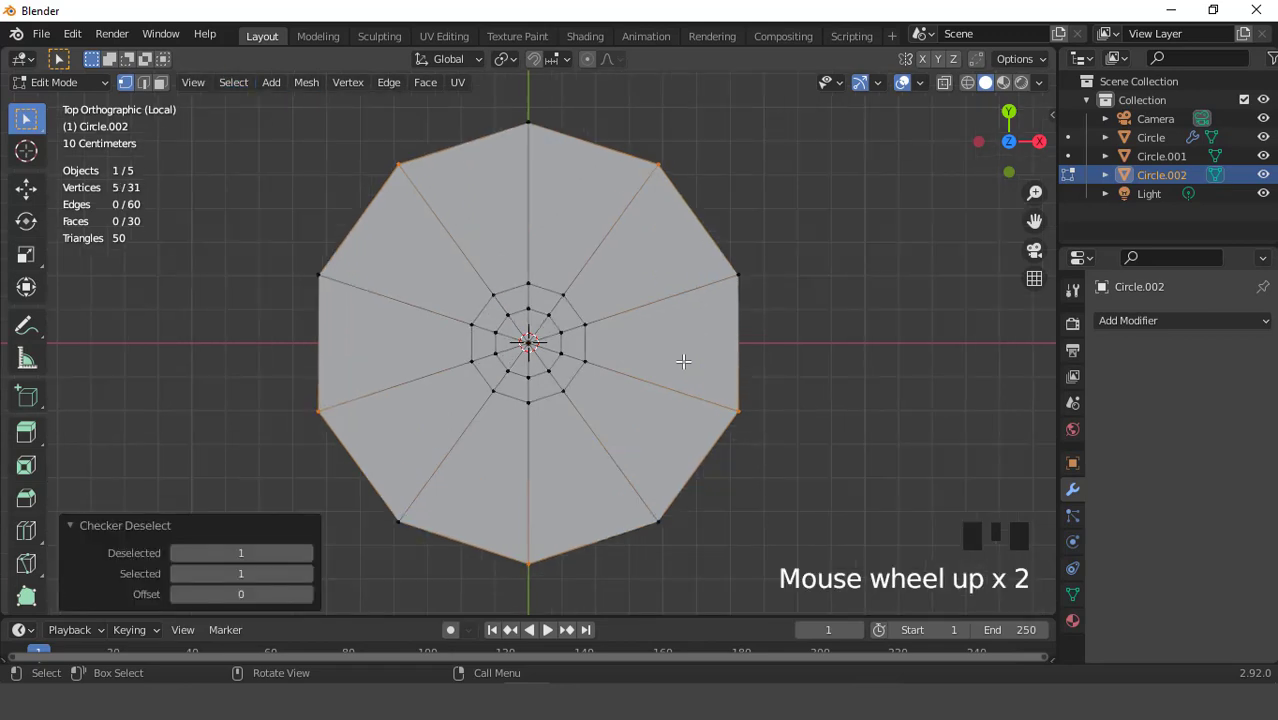
{"action": "key", "text": "s"}
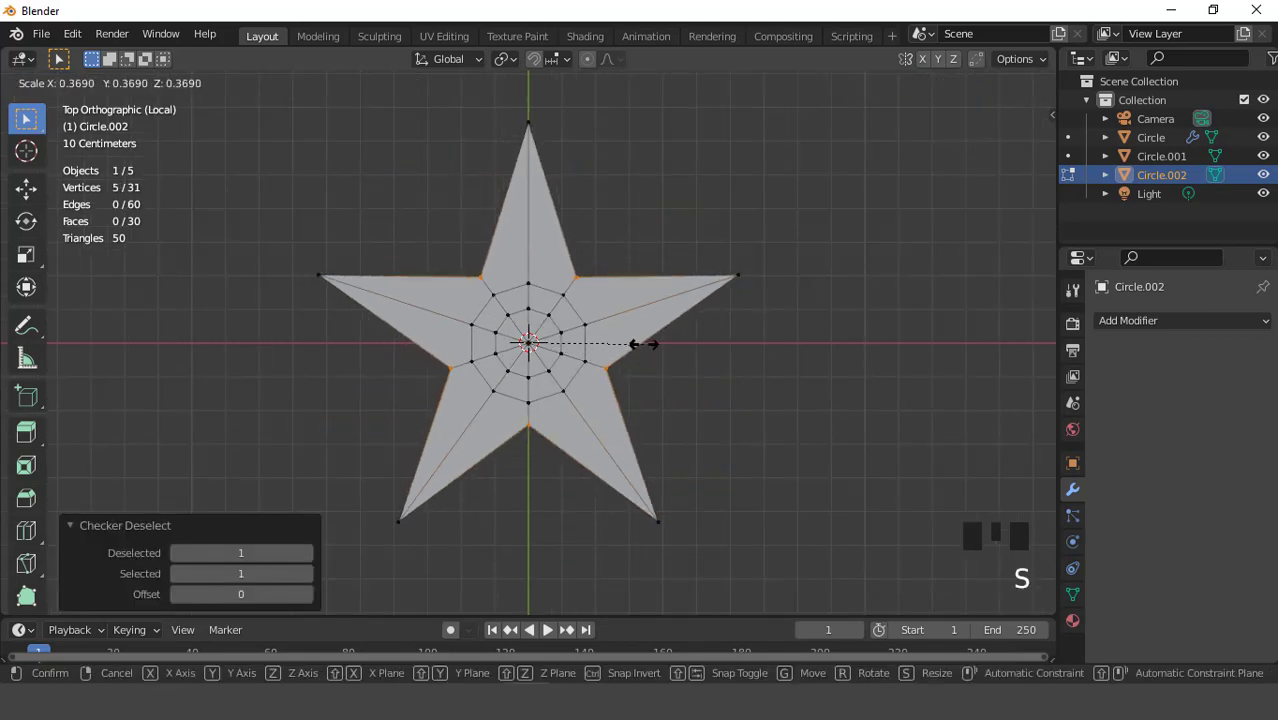
{"action": "left_click", "coordinate": [636, 344]}
- Scale the star's larger inner edge ring to about 0.887 and its smallest ring to about 0.744
{"action": "scroll", "coordinate": [559, 312], "scroll_direction": "up", "scroll_amount": 2}
{"action": "key", "text": "2"}
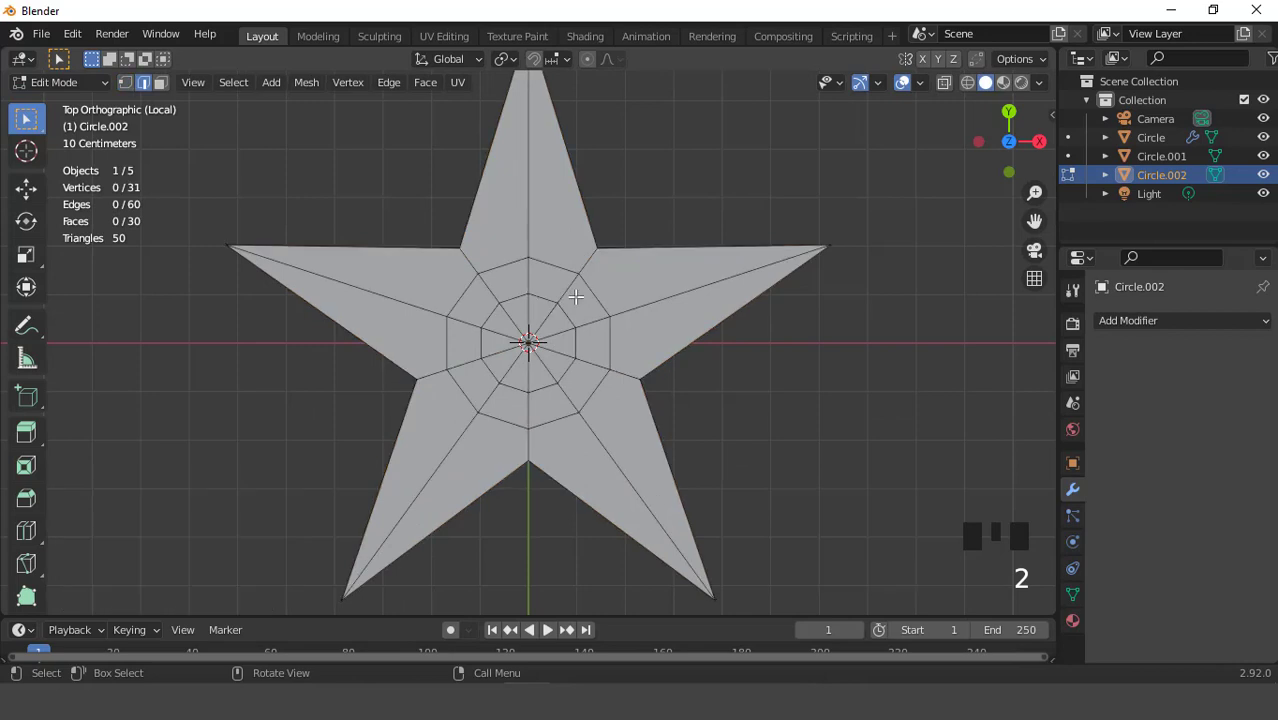
{"action": "triple_click", "coordinate": [586, 287]}
{"action": "key", "text": "s"}
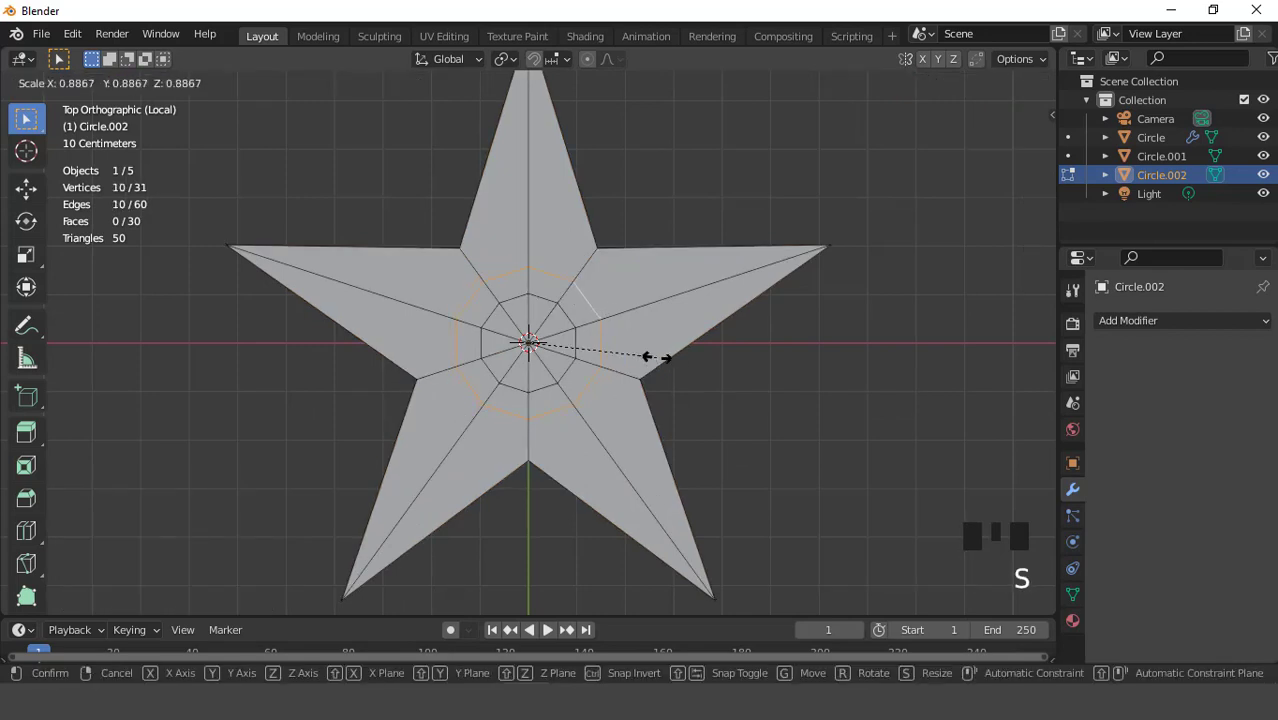
{"action": "left_click", "coordinate": [657, 357]}
{"action": "double_click", "coordinate": [565, 320]}
{"action": "key", "text": "s"}
{"action": "left_click", "coordinate": [604, 342]}
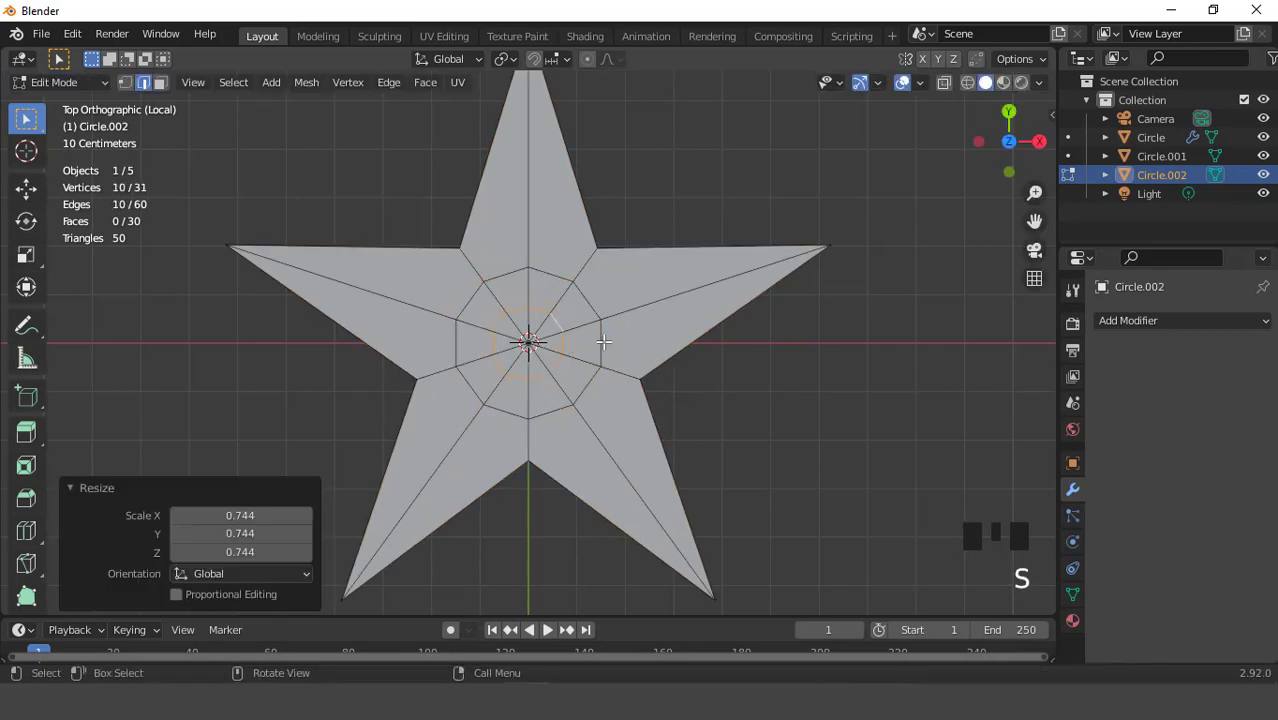
- Add one centred loop cut between the star's outline and its larger inner ring, and return to Object Mode
{"action": "key", "text": "ctrl+r"}
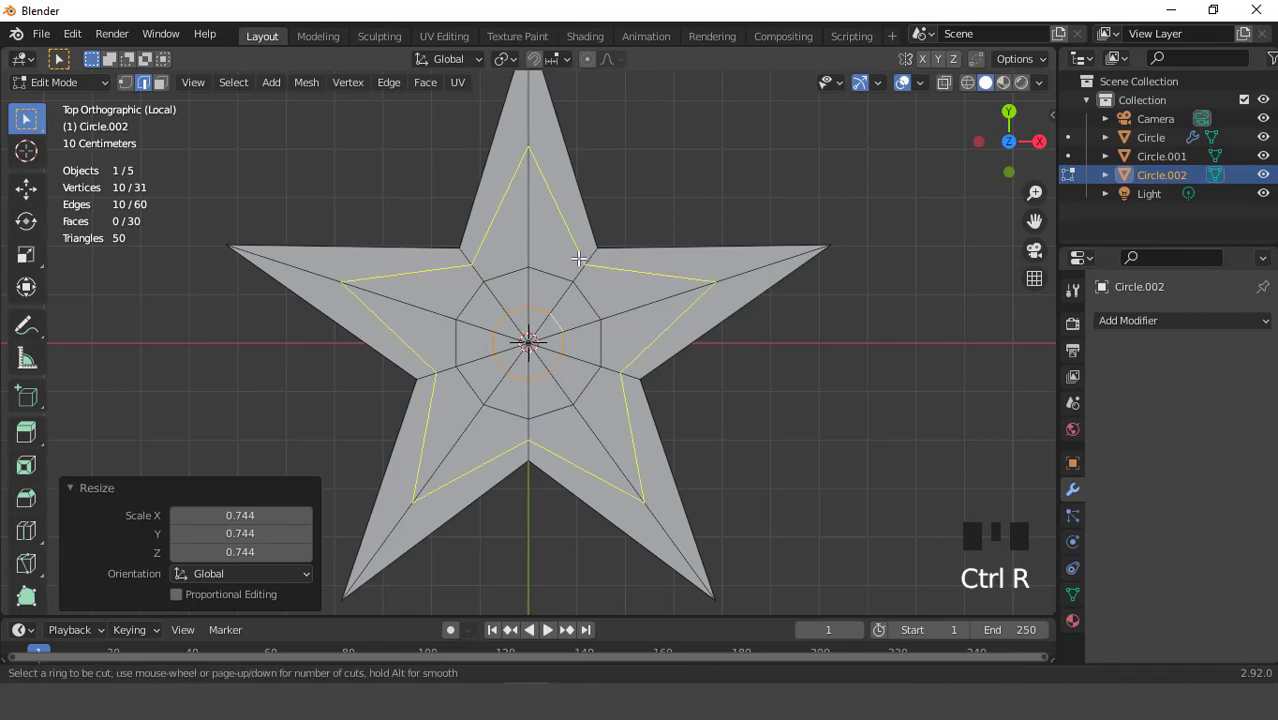
{"action": "left_click", "coordinate": [578, 259]}
{"action": "right_click", "coordinate": [578, 259]}
{"action": "key", "text": "Tab"}
{"action": "scroll", "coordinate": [578, 262], "scroll_direction": "down", "scroll_amount": 4}
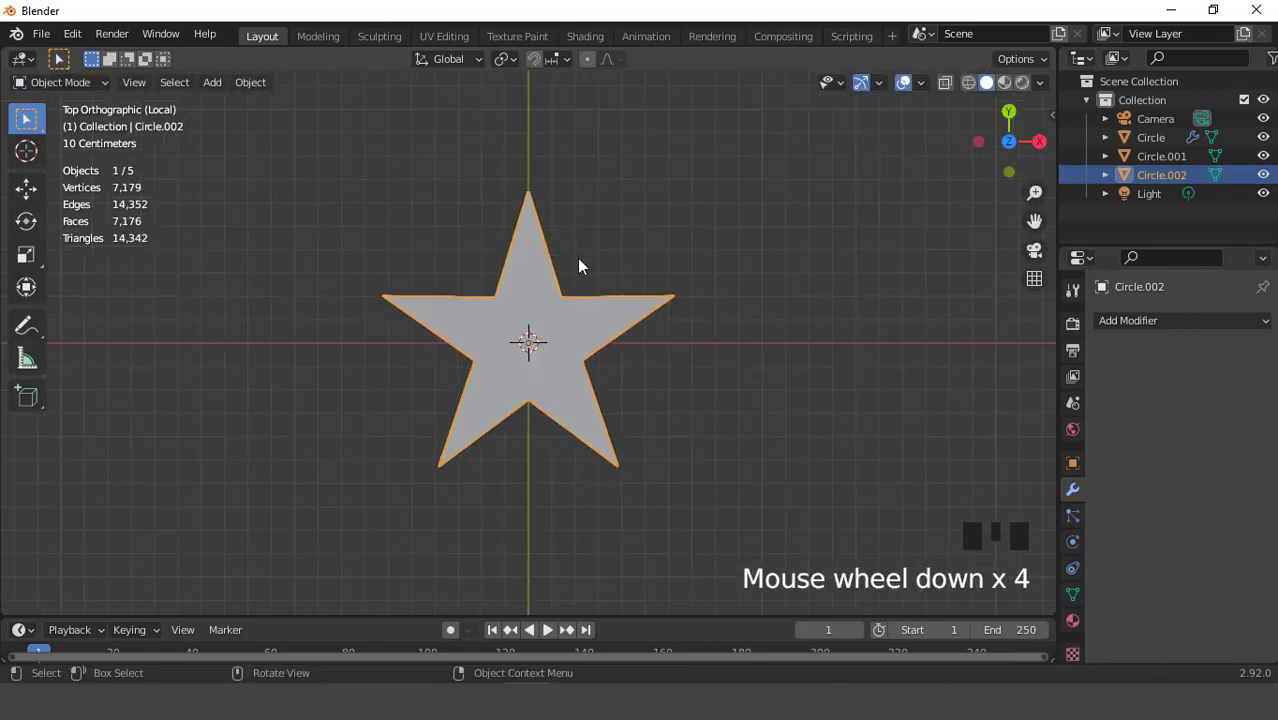
- Bring the hat back into view, rotate the star 90° about the X axis and move it about -0.587 m along Y
{"action": "key", "text": "KP_Divide"}
{"action": "key", "text": "KP_3"}
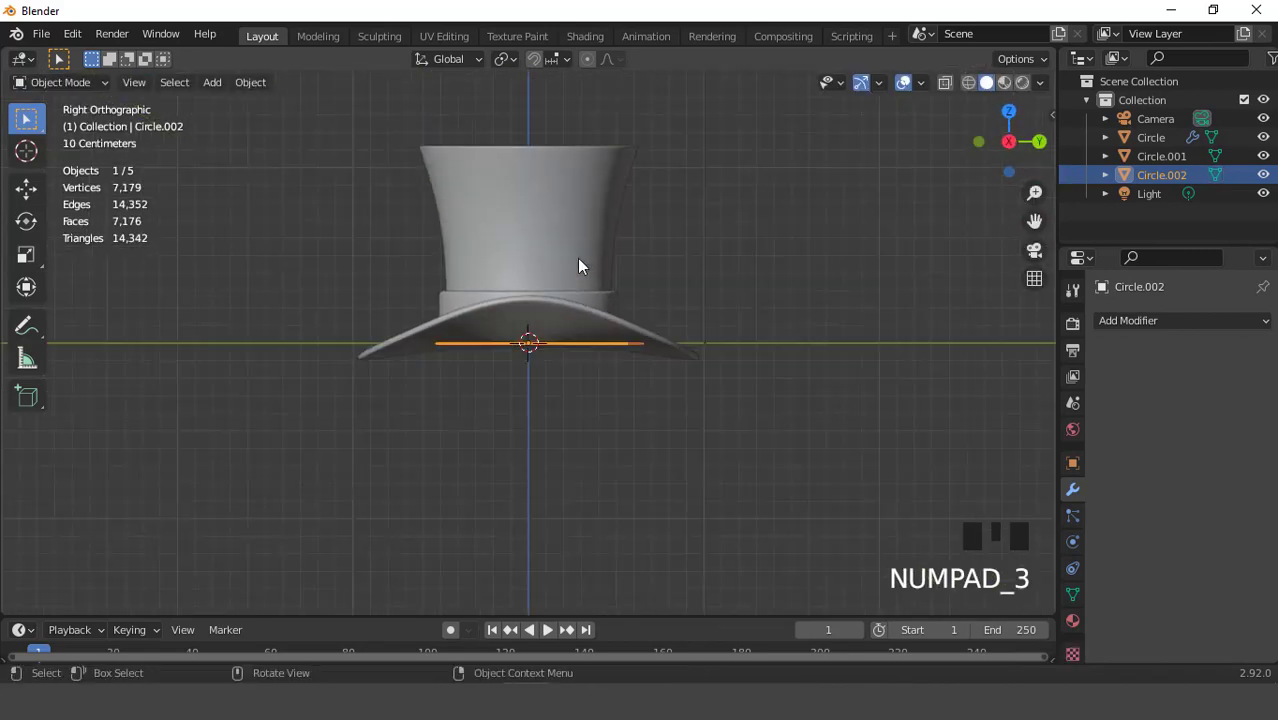
{"action": "type", "text": "r90"}
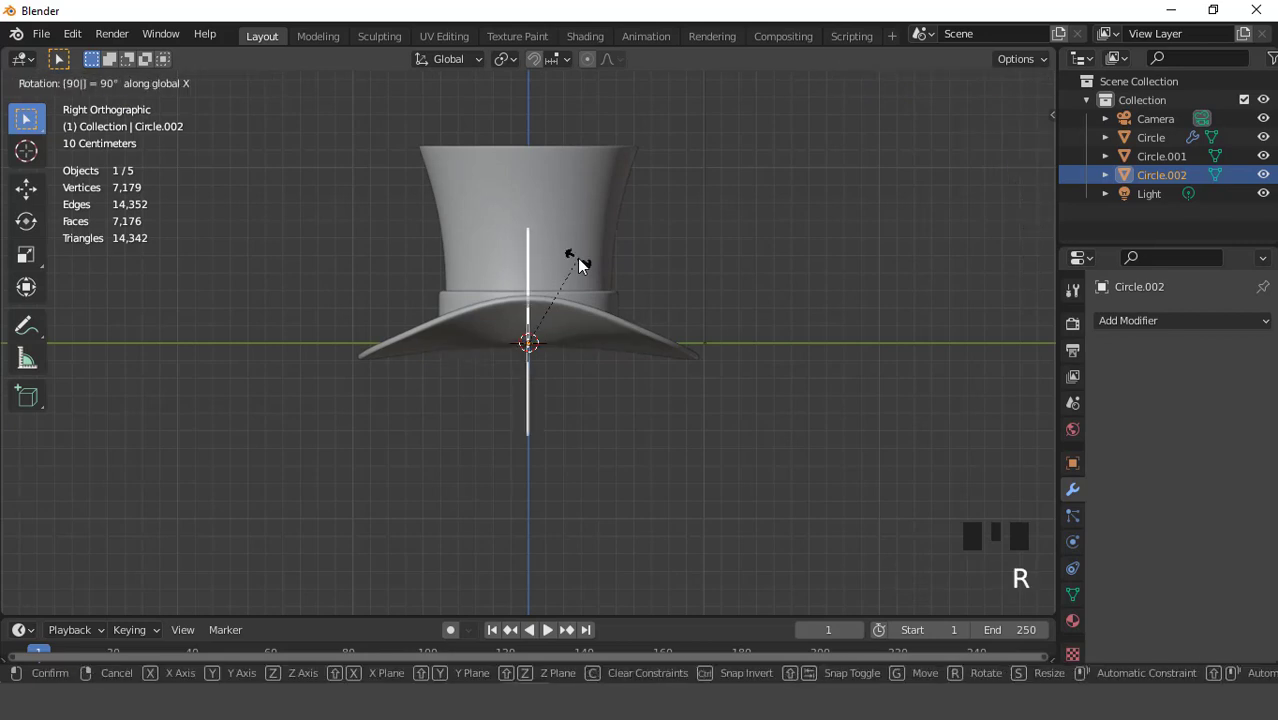
{"action": "key", "text": "Return"}
{"action": "key", "text": "g"}
{"action": "left_click", "coordinate": [474, 242]}
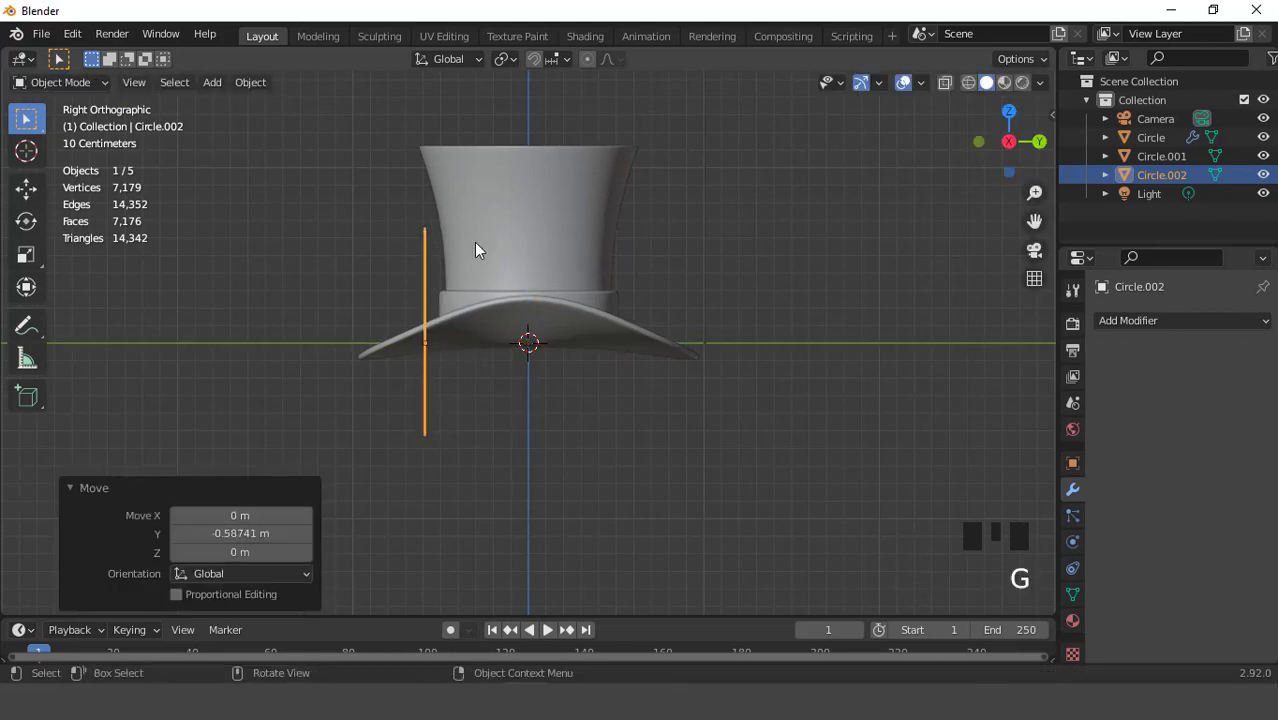
- Scale the star to about 0.163 and raise it about 0.139 m along Z onto the front of the hat band
{"action": "key", "text": "KP_1"}
{"action": "scroll", "coordinate": [756, 403], "scroll_direction": "up", "scroll_amount": 4}
{"action": "key", "text": "s"}
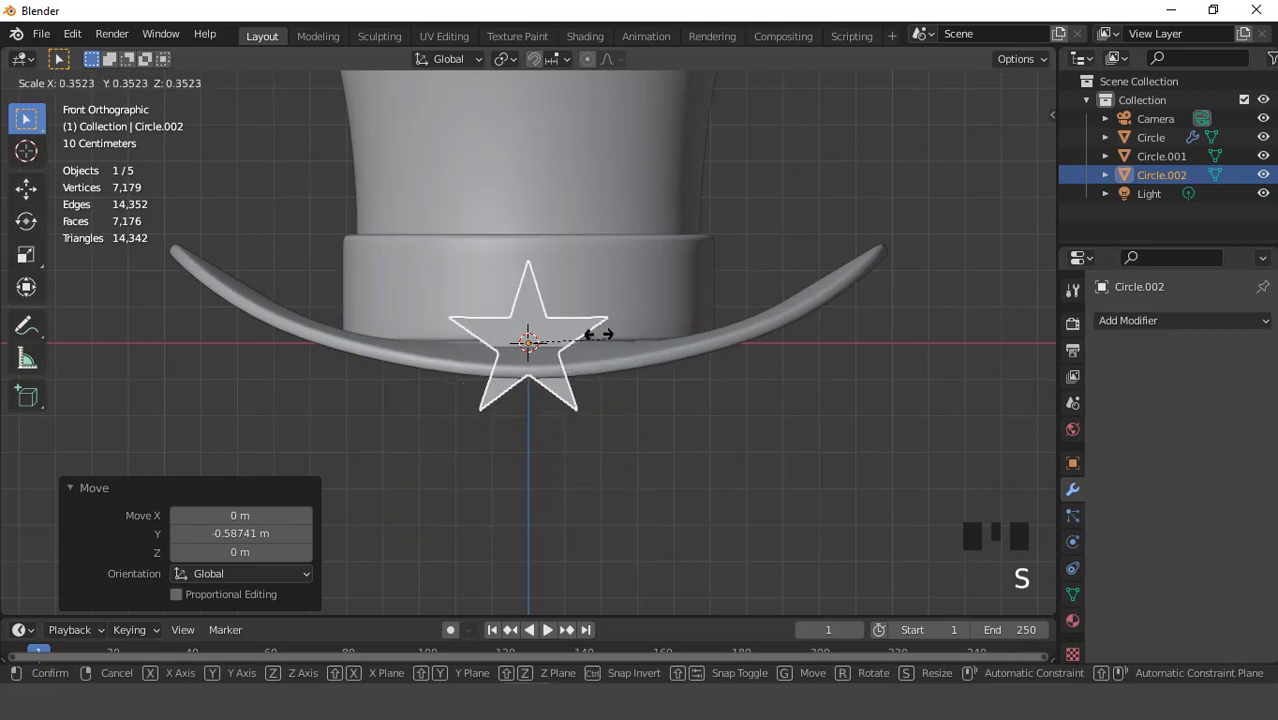
{"action": "left_click", "coordinate": [560, 327]}
{"action": "scroll", "coordinate": [560, 327], "scroll_direction": "up", "scroll_amount": 3}
{"action": "key", "text": "g"}
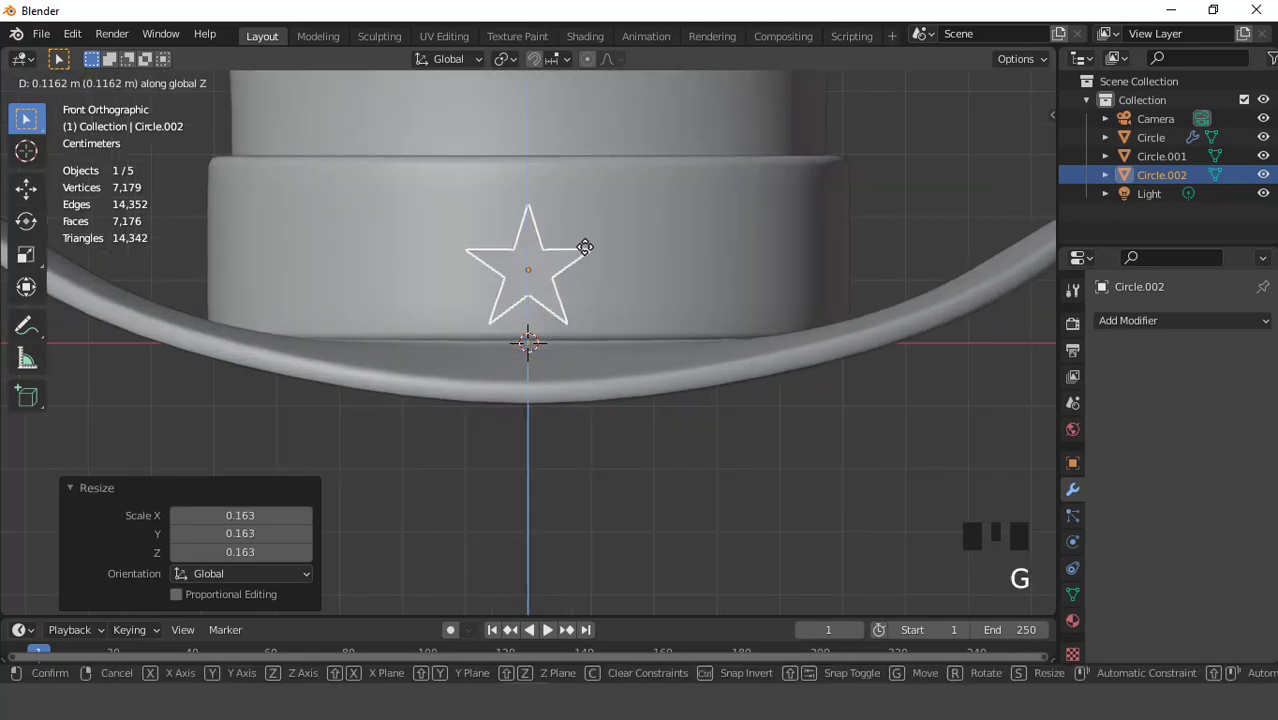
{"action": "left_click", "coordinate": [585, 238]}
- Enlarge the star by a factor of about 1.163 and fine-tune its height along the Z axis
{"action": "key", "text": "s"}
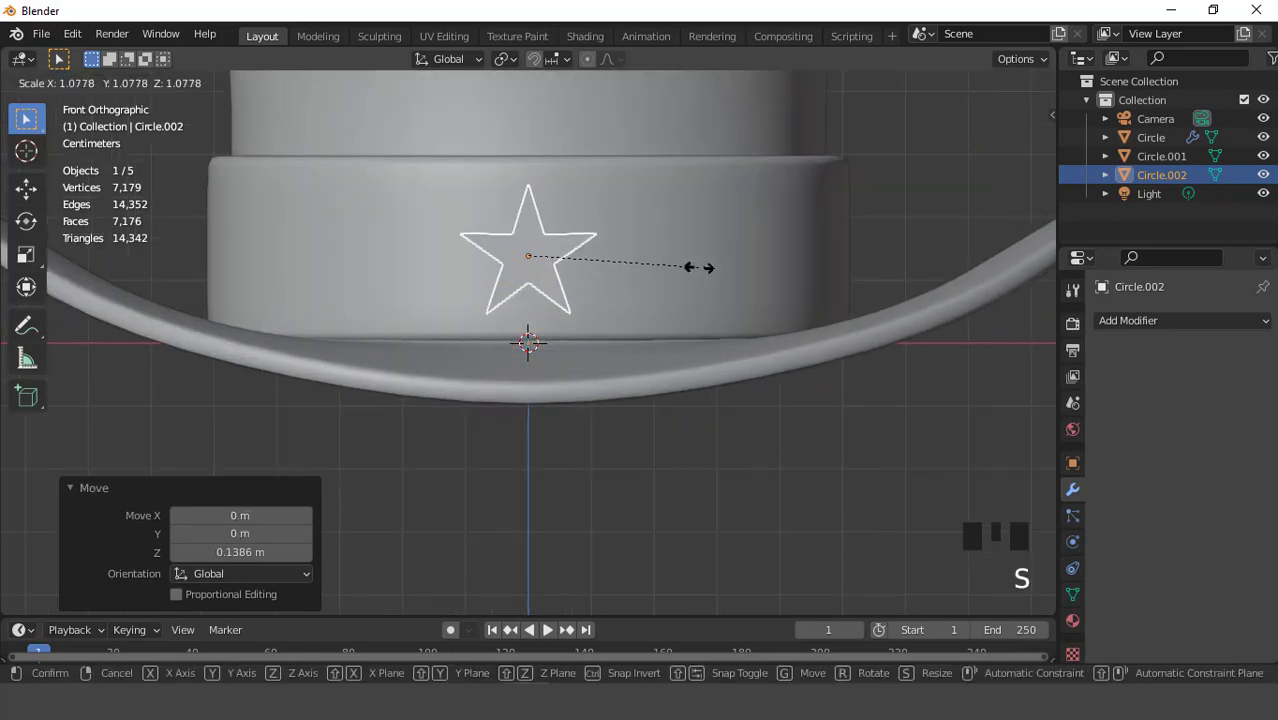
{"action": "left_click", "coordinate": [711, 272]}
{"action": "key", "text": "g"}
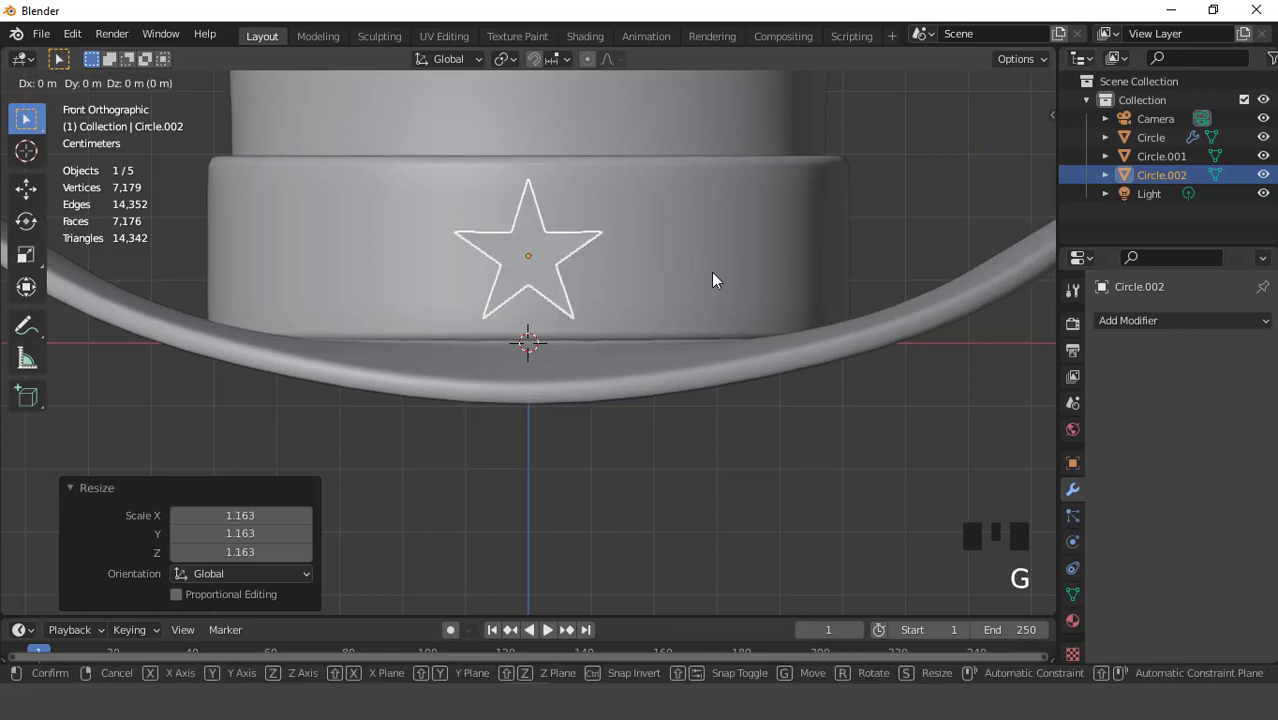
{"action": "key", "text": "z"}
{"action": "left_click", "coordinate": [712, 276]}
- Isolate the star in local view and apply all of its transforms
{"action": "scroll", "coordinate": [690, 285], "scroll_direction": "down", "scroll_amount": 4}
{"action": "middle_click_drag", "start_coordinate": [685, 288], "coordinate": [628, 352]}
{"action": "key", "text": "KP_Divide"}
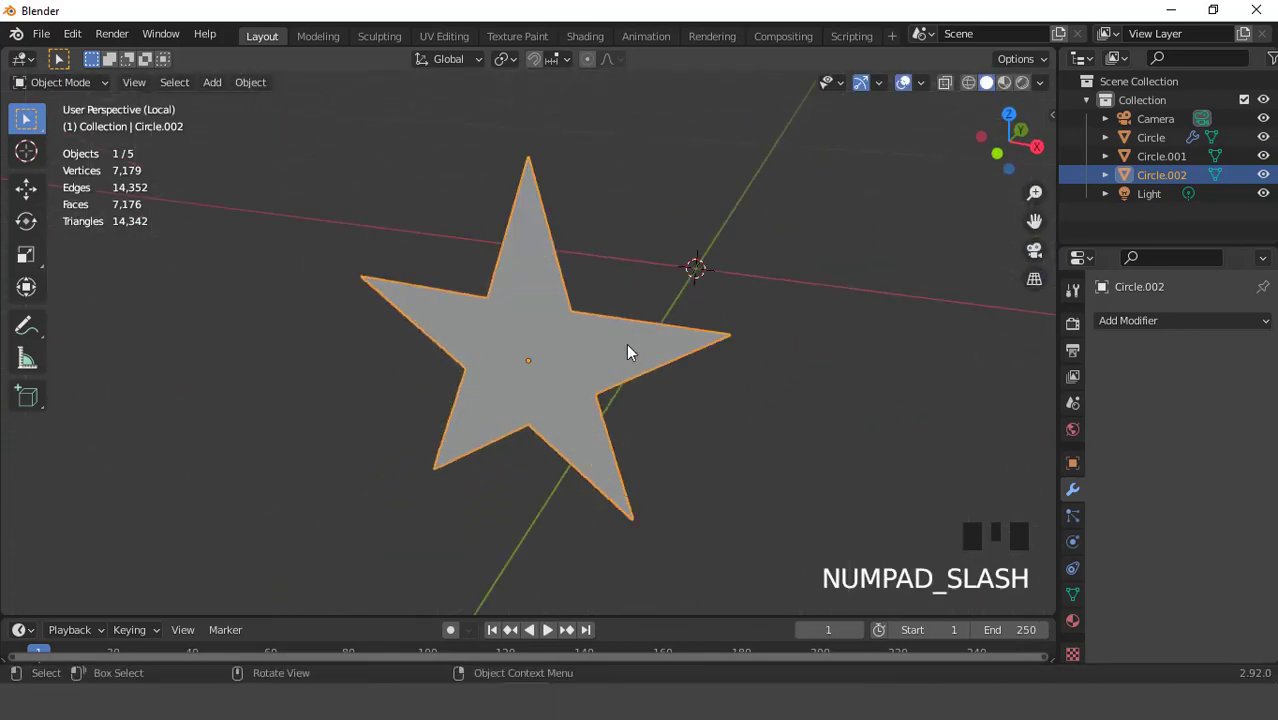
{"action": "key", "text": "KP_7"}
{"action": "key", "text": "ctrl+a"}
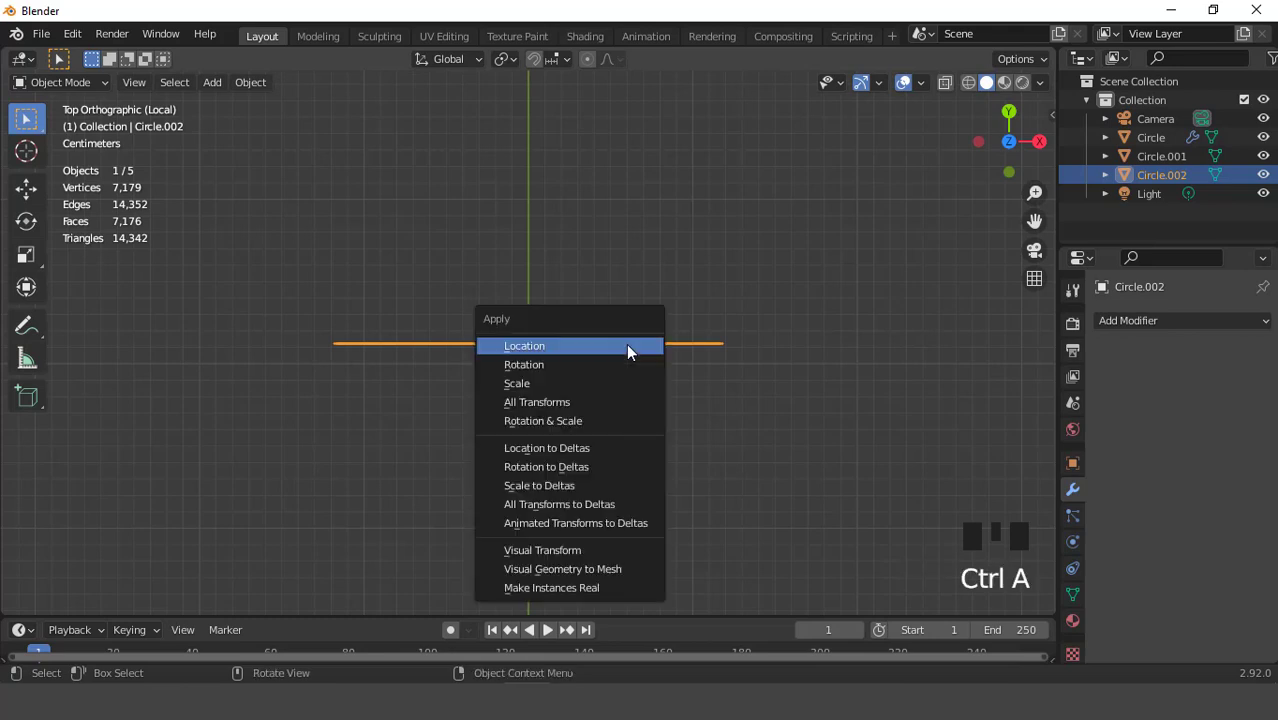
{"action": "left_click", "coordinate": [591, 400]}
- Spin the star's whole mesh around the origin about the Z axis, in 12 steps through about 194°
{"action": "scroll", "coordinate": [593, 396], "scroll_direction": "down", "scroll_amount": 6}
{"action": "key", "text": "ctrl+KP_8"}
{"action": "key", "text": "ctrl+KP_8"}
{"action": "key", "text": "ctrl+KP_8"}
{"action": "key", "text": "ctrl+KP_8"}
{"action": "key", "text": "ctrl+KP_8"}
{"action": "key", "text": "ctrl+KP_8"}
{"action": "key", "text": "ctrl+KP_8"}
{"action": "key", "text": "ctrl+KP_8"}
{"action": "key", "text": "ctrl+KP_8"}
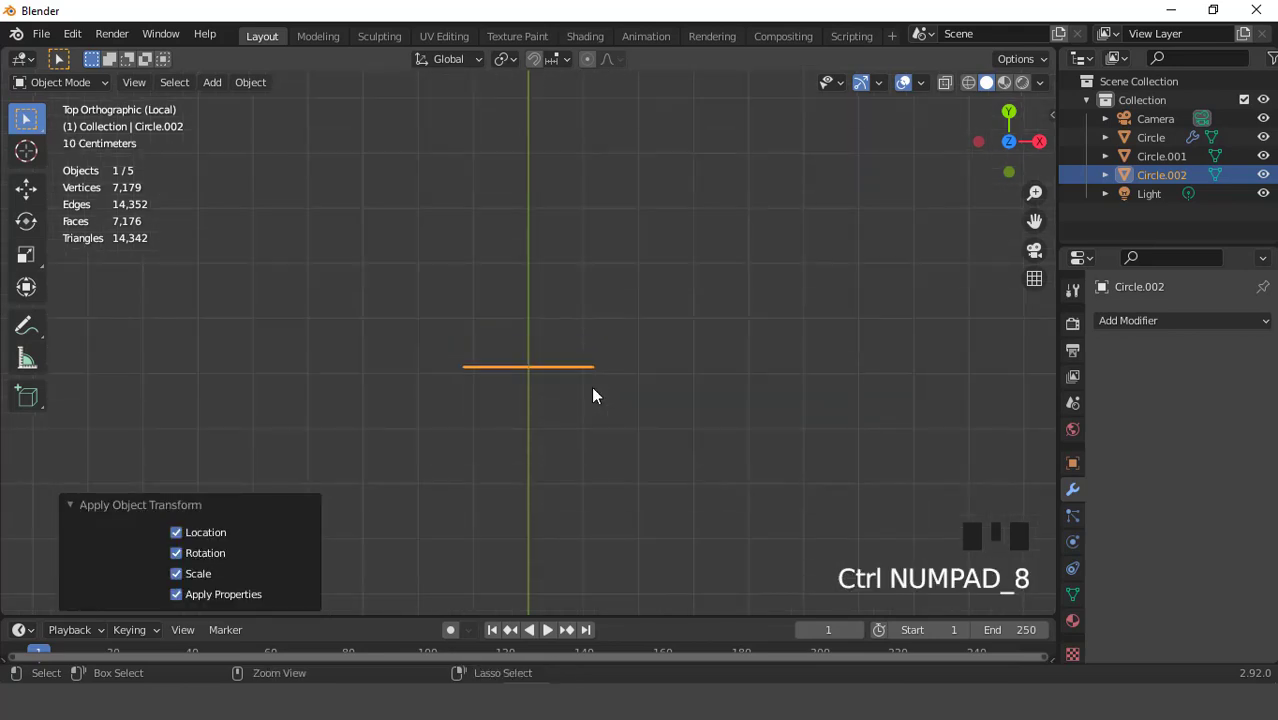
{"action": "key", "text": "ctrl+KP_8"}
{"action": "key", "text": "ctrl+KP_8"}
{"action": "scroll", "coordinate": [593, 396], "scroll_direction": "down", "scroll_amount": 6}
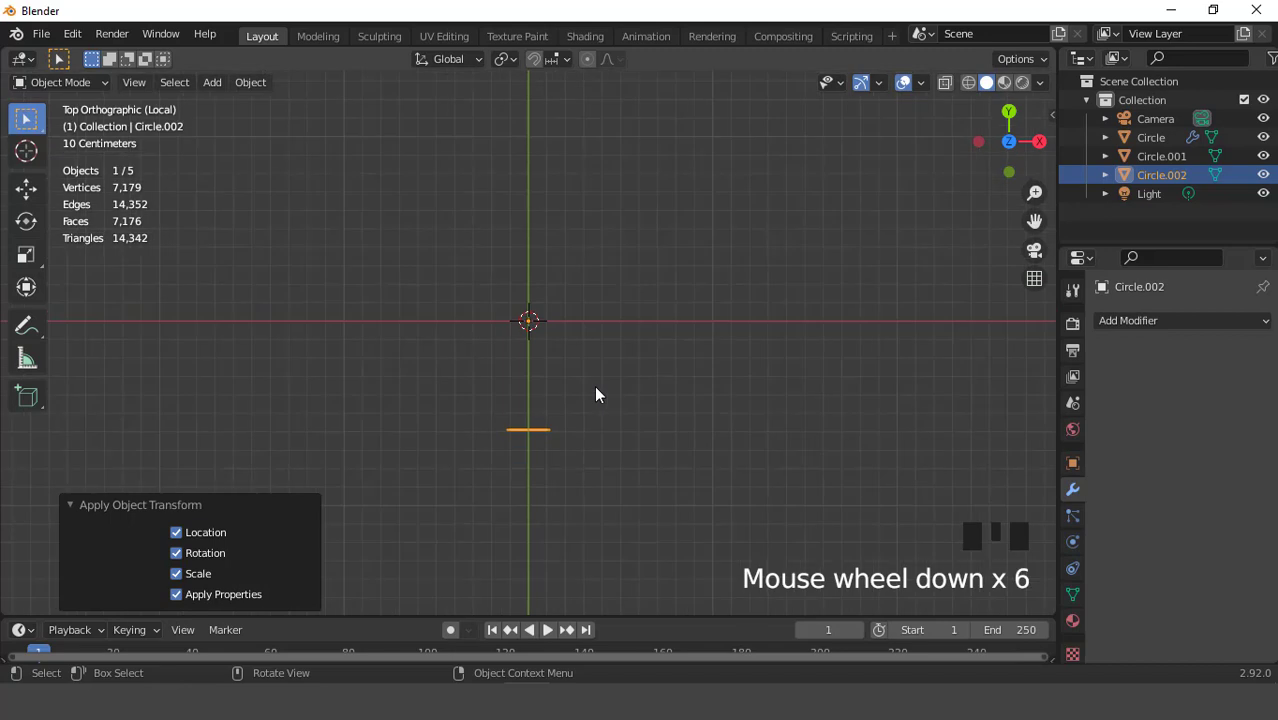
{"action": "key", "text": "Tab"}
{"action": "scroll", "coordinate": [594, 385], "scroll_direction": "up", "scroll_amount": 2}
{"action": "key", "text": "a"}
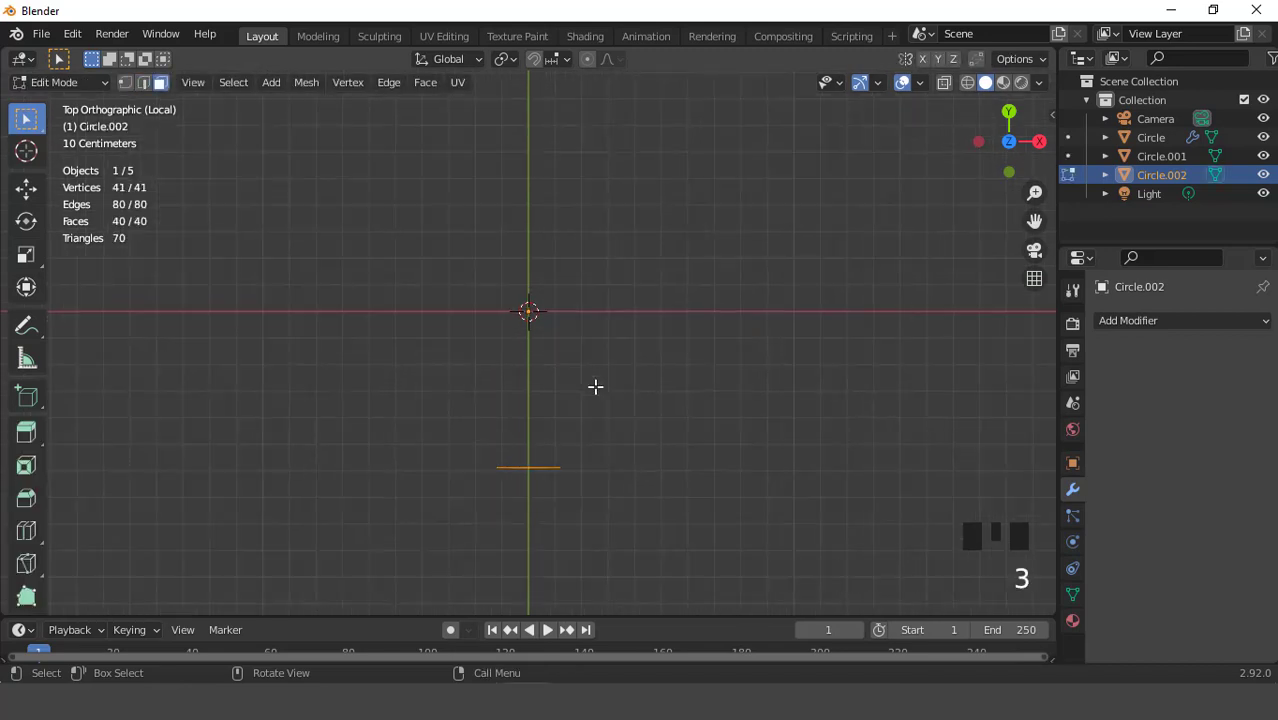
{"action": "scroll", "coordinate": [26, 300], "scroll_direction": "down", "scroll_amount": 2}
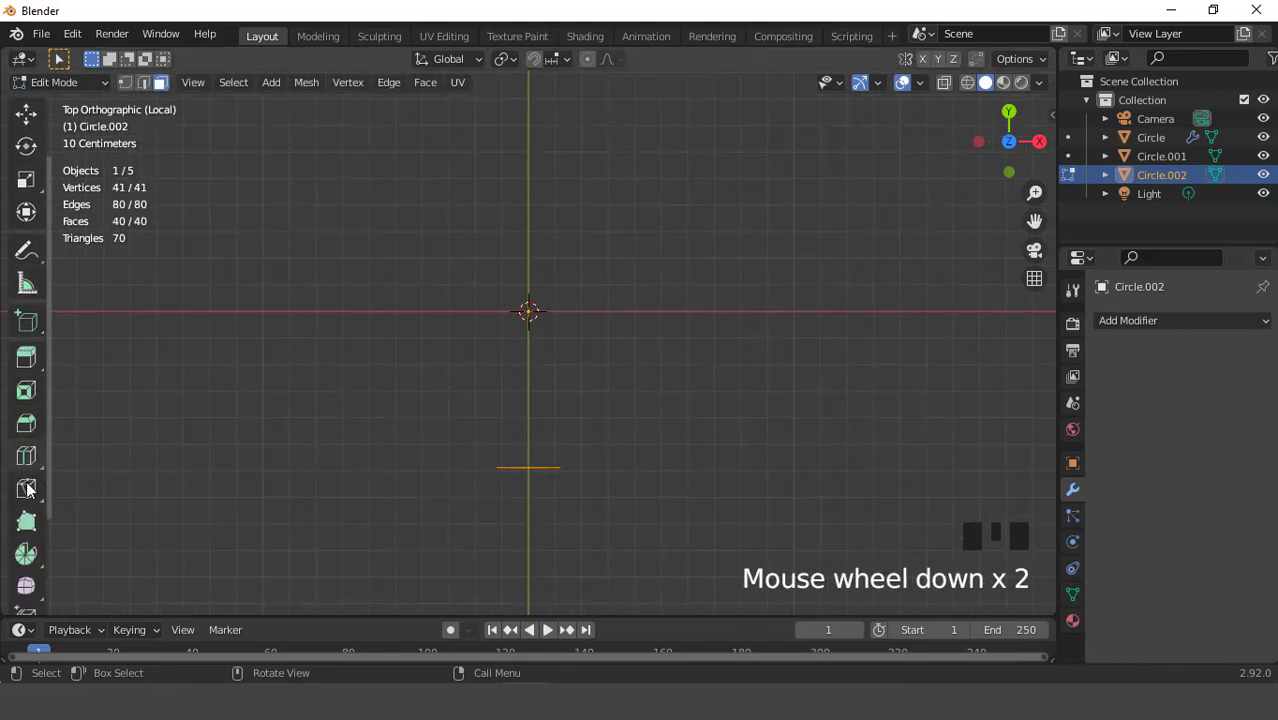
{"action": "left_click", "coordinate": [26, 555]}
{"action": "left_click_drag", "start_coordinate": [414, 194], "coordinate": [560, 415]}
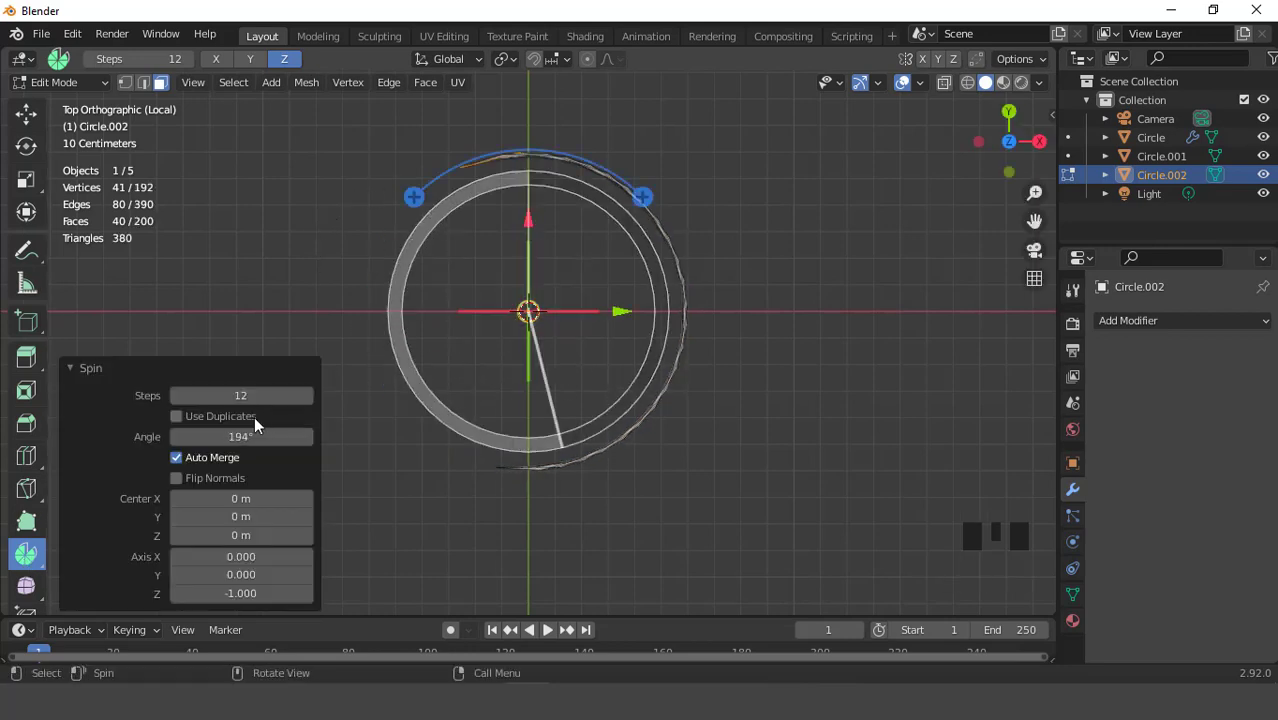
- Make the spin create separate duplicates of the star, with 7 steps over an angle of 315°
{"action": "left_click", "coordinate": [187, 418]}
{"action": "left_click", "coordinate": [245, 437]}
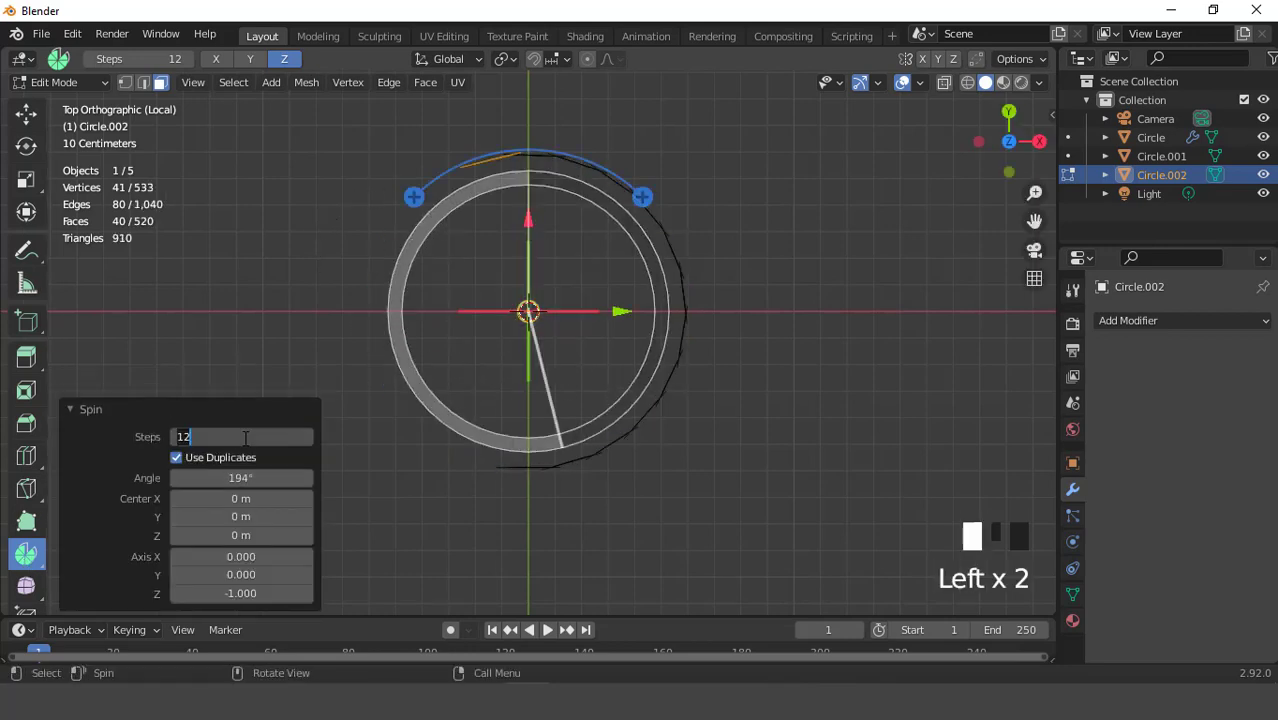
{"action": "key", "text": "Return"}
{"action": "left_click", "coordinate": [248, 478]}
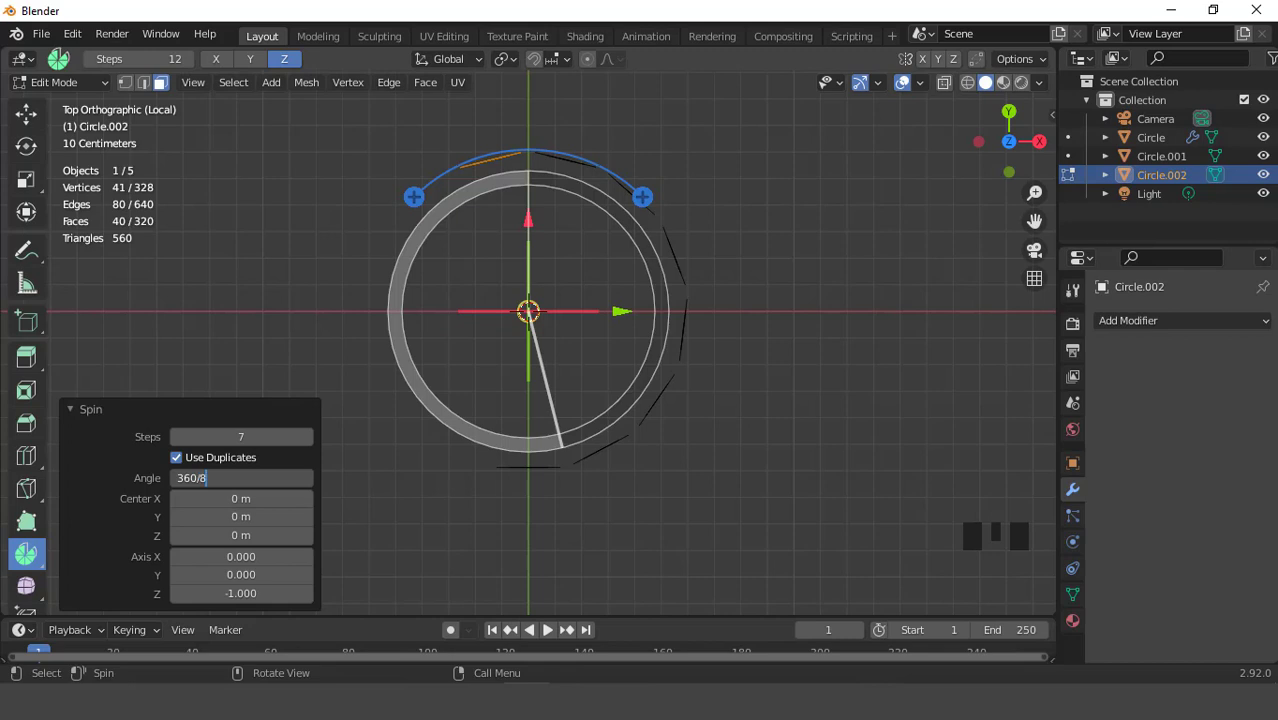
{"action": "key", "text": "Return"}
{"action": "left_click", "coordinate": [248, 478]}
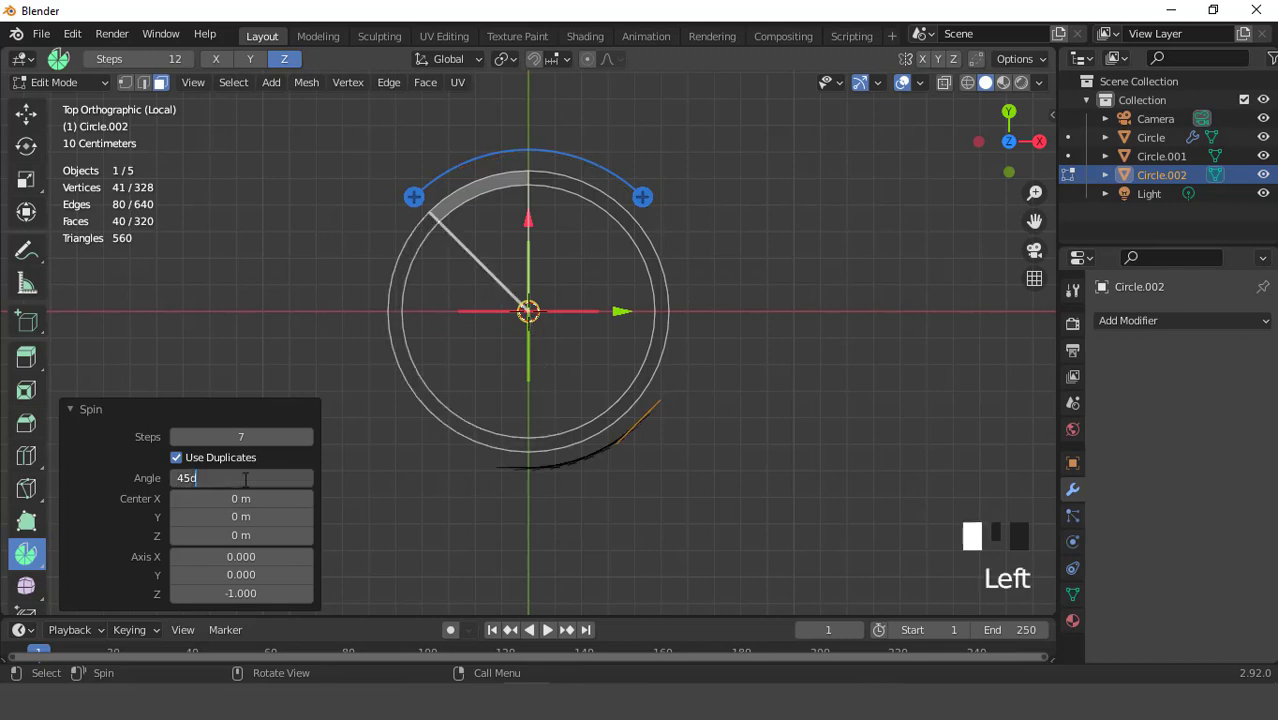
{"action": "key", "text": "Return"}
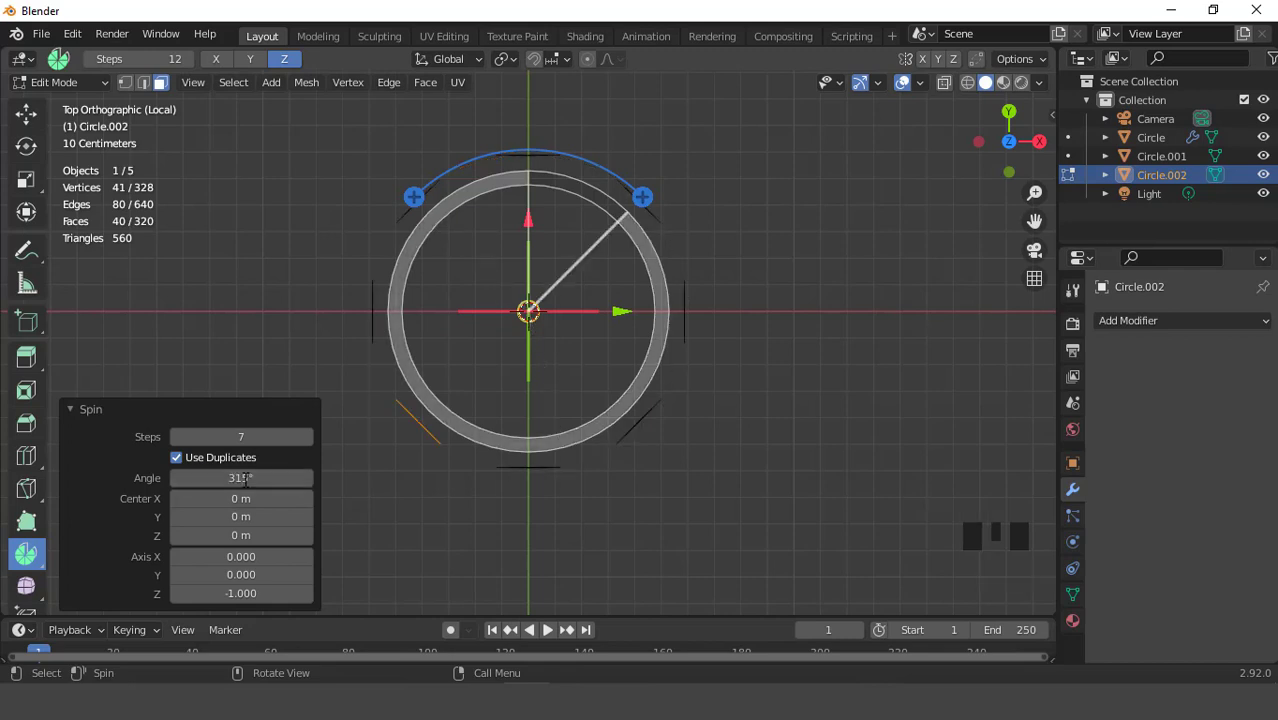
- Select the whole ring of stars, return to the box selection tool, and leave Edit Mode and local view
{"action": "key", "text": "a"}
{"action": "middle_click_drag", "start_coordinate": [634, 366], "coordinate": [590, 255]}
{"action": "scroll", "coordinate": [24, 120], "scroll_direction": "up", "scroll_amount": 6}
{"action": "left_click", "coordinate": [26, 117]}
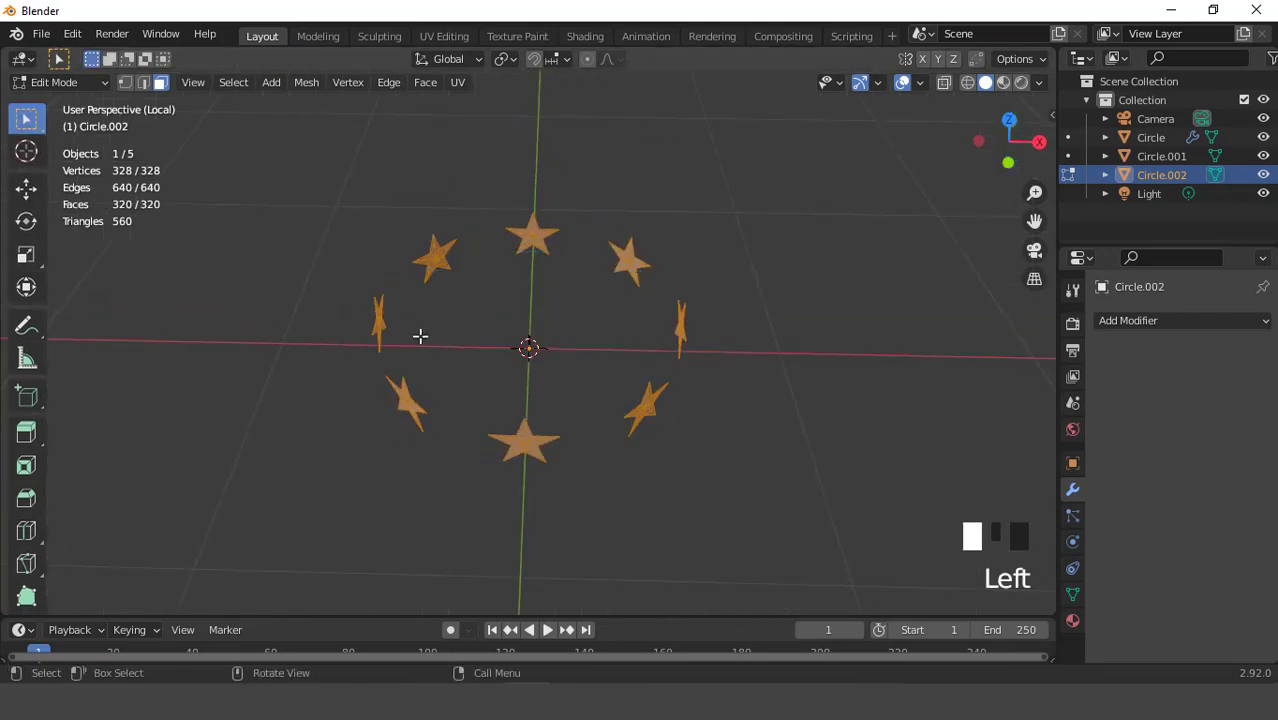
{"action": "middle_click_drag", "start_coordinate": [419, 337], "coordinate": [579, 374]}
{"action": "key", "text": "Tab"}
{"action": "key", "text": "KP_Divide"}
{"action": "scroll", "coordinate": [485, 271], "scroll_direction": "down", "scroll_amount": 2}
{"action": "scroll", "coordinate": [590, 350], "scroll_direction": "up", "scroll_amount": 3}
{"action": "scroll", "coordinate": [733, 370], "scroll_direction": "down", "scroll_amount": 1}
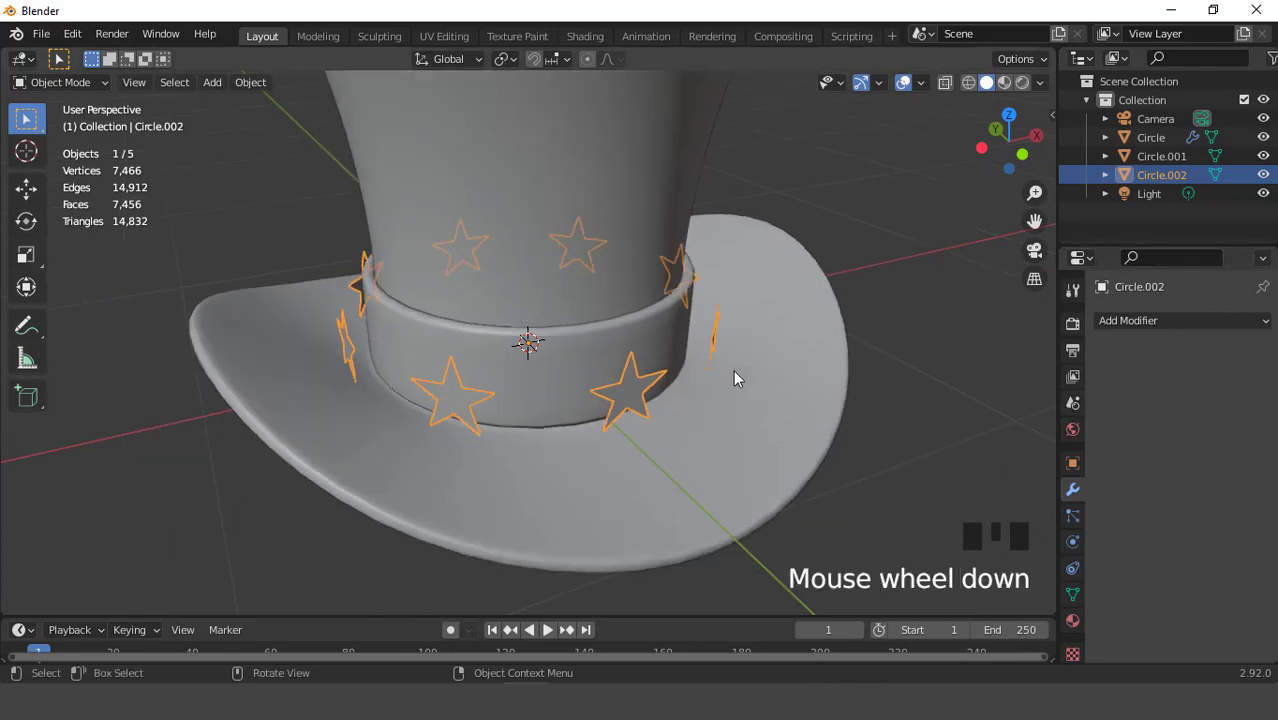
- Add a Shrinkwrap modifier to the stars and pick the hat band as its target
{"action": "middle_click_drag", "start_coordinate": [733, 370], "coordinate": [686, 365]}
{"action": "scroll", "coordinate": [686, 365], "scroll_direction": "up", "scroll_amount": 2}
{"action": "left_click", "coordinate": [1133, 321]}
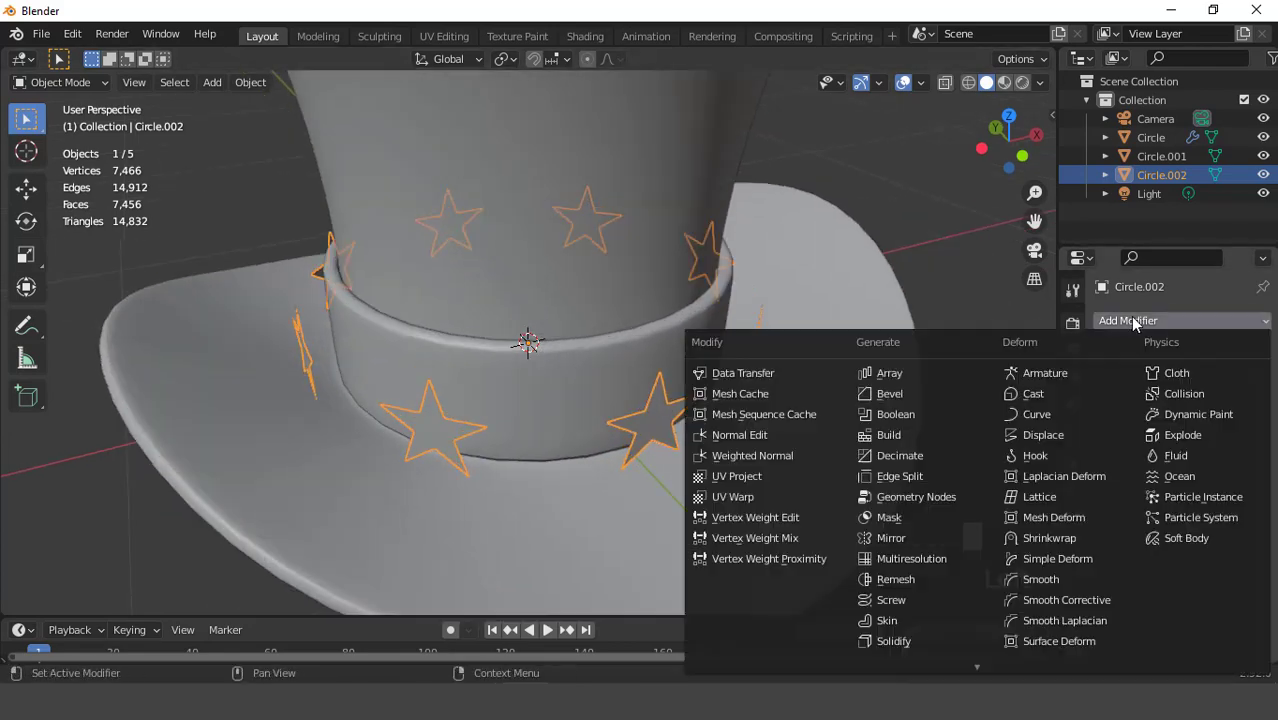
{"action": "left_click", "coordinate": [1048, 538]}
{"action": "left_click", "coordinate": [1239, 428]}
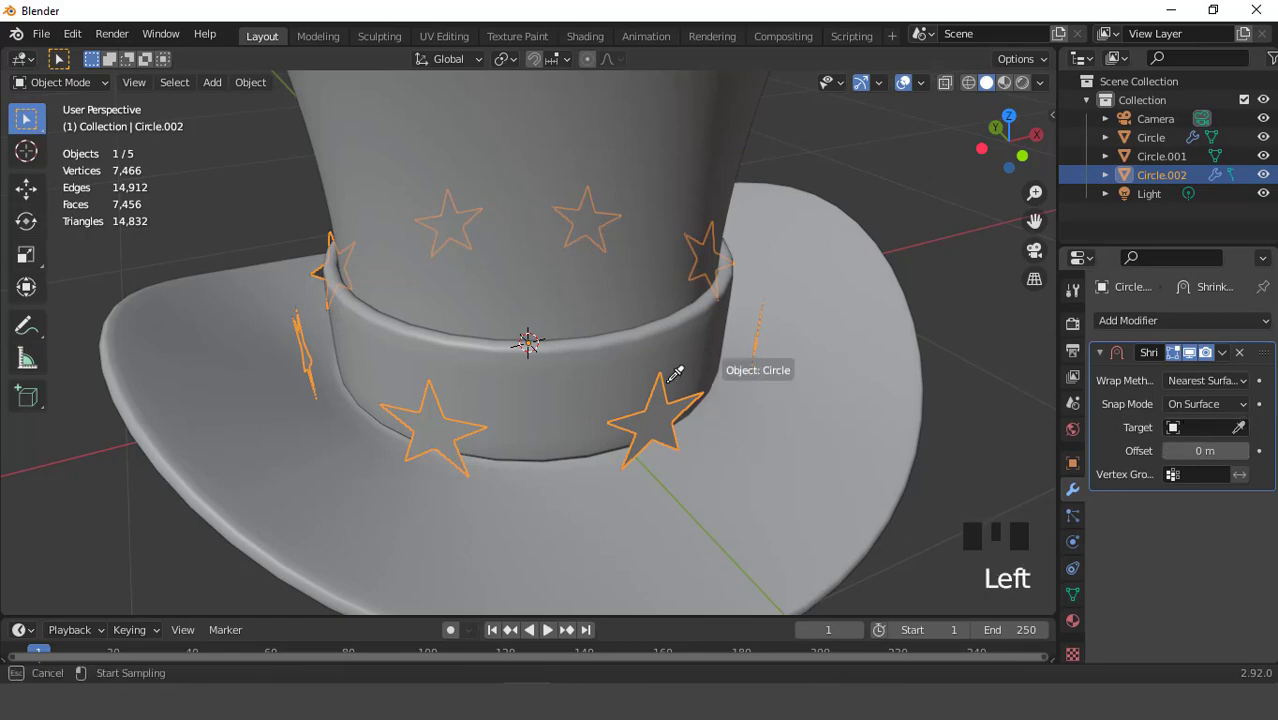
{"action": "left_click", "coordinate": [622, 395]}
{"action": "mouse_move", "coordinate": [622, 395]}
{"action": "middle_mouse_down"}
{"action": "mouse_move", "coordinate": [579, 391]}
{"action": "mouse_move", "coordinate": [608, 374]}
{"action": "middle_mouse_up"}
{"action": "scroll", "coordinate": [948, 369], "scroll_direction": "up", "scroll_amount": 2}
- Add a Solidify modifier to the stars with a thickness of -0.02 m
{"action": "left_click", "coordinate": [1100, 352]}
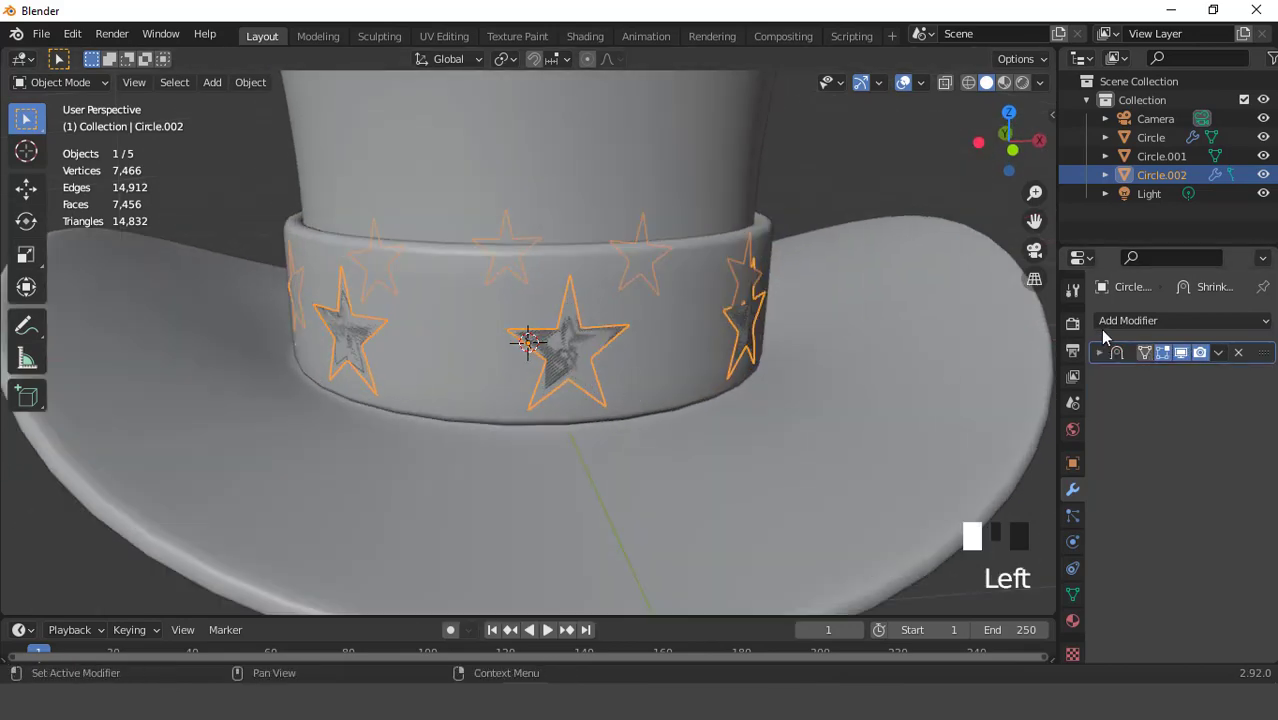
{"action": "left_click", "coordinate": [1100, 321]}
{"action": "left_click", "coordinate": [899, 640]}
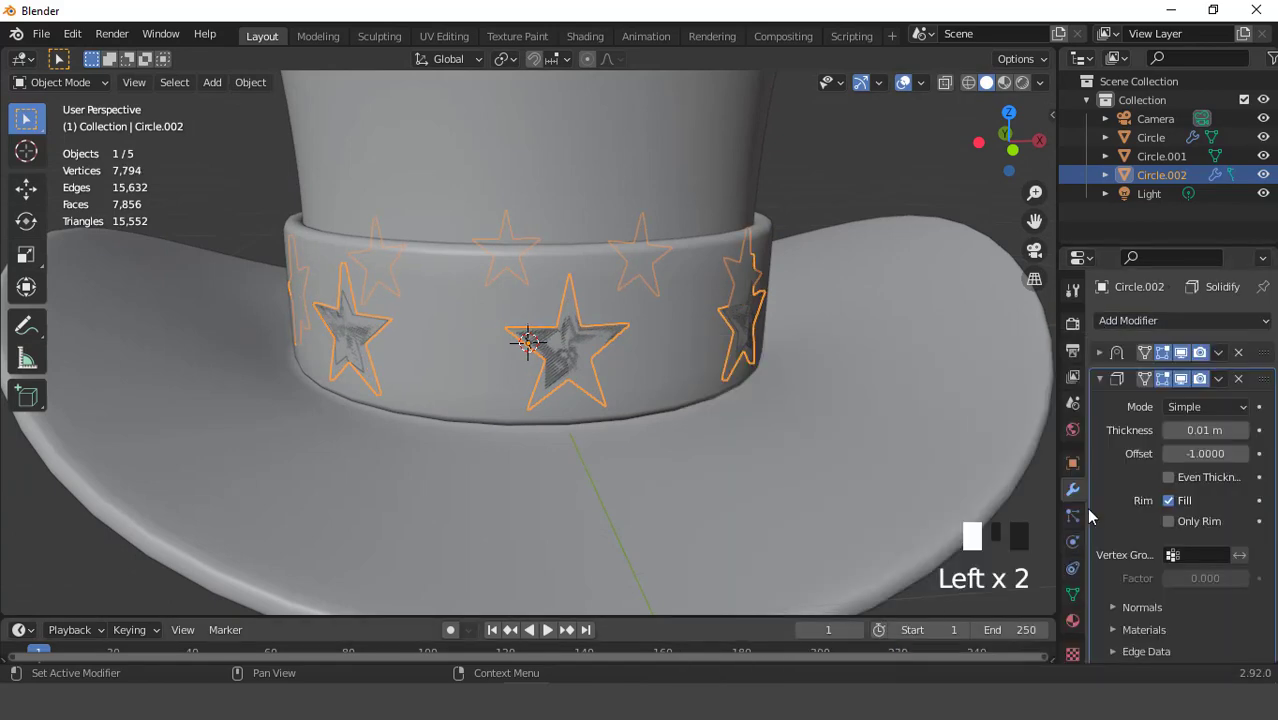
{"action": "left_click", "coordinate": [1170, 431]}
{"action": "left_click", "coordinate": [1170, 431]}
{"action": "left_click", "coordinate": [1170, 431]}
{"action": "left_click", "coordinate": [1170, 431]}
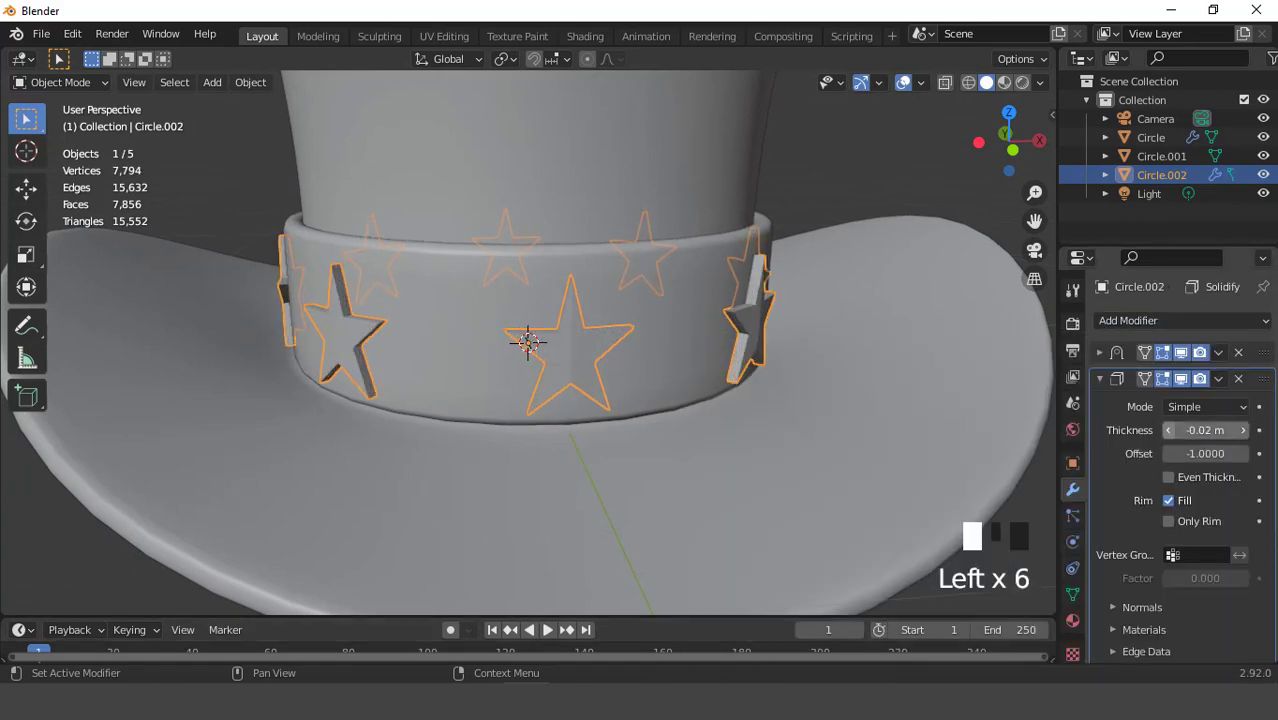
{"action": "left_click", "coordinate": [1170, 431]}
{"action": "left_click", "coordinate": [1170, 431]}
{"action": "left_click", "coordinate": [1170, 431]}
{"action": "middle_click_drag", "start_coordinate": [800, 380], "coordinate": [835, 385]}
{"action": "scroll", "coordinate": [835, 385], "scroll_direction": "up", "scroll_amount": 2}
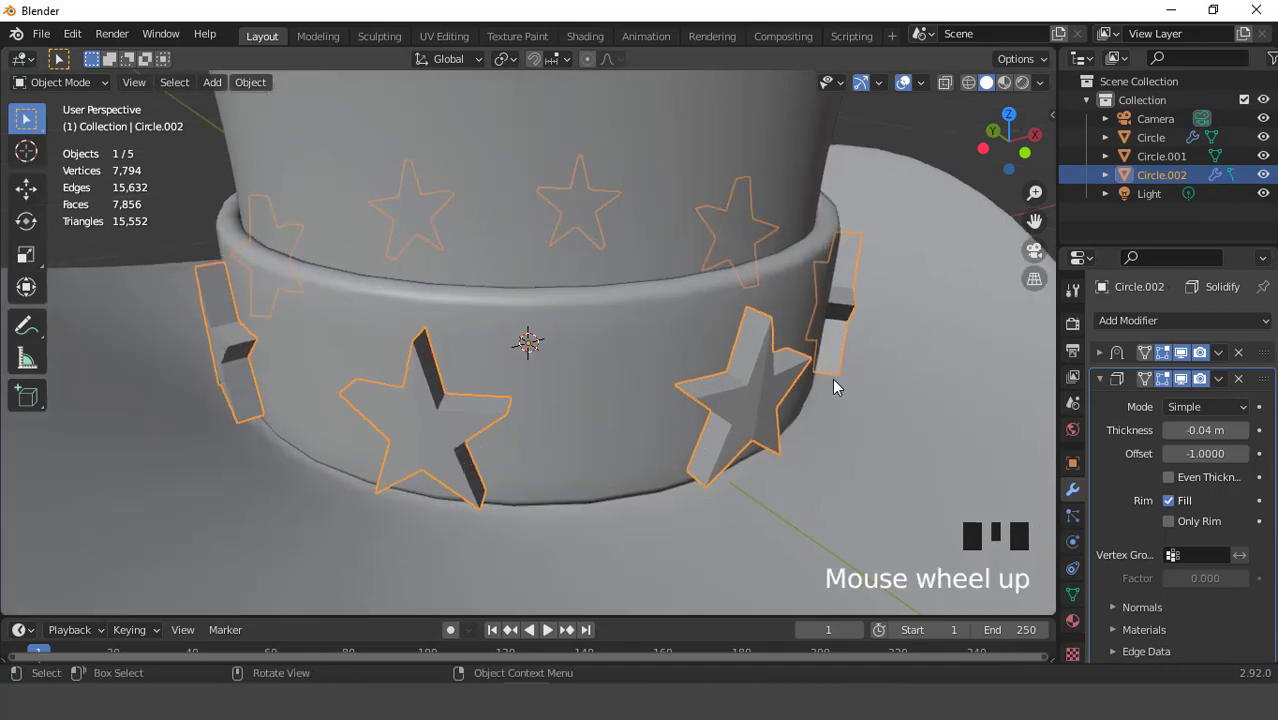
{"action": "left_click", "coordinate": [1244, 430]}
{"action": "left_click", "coordinate": [1244, 430]}
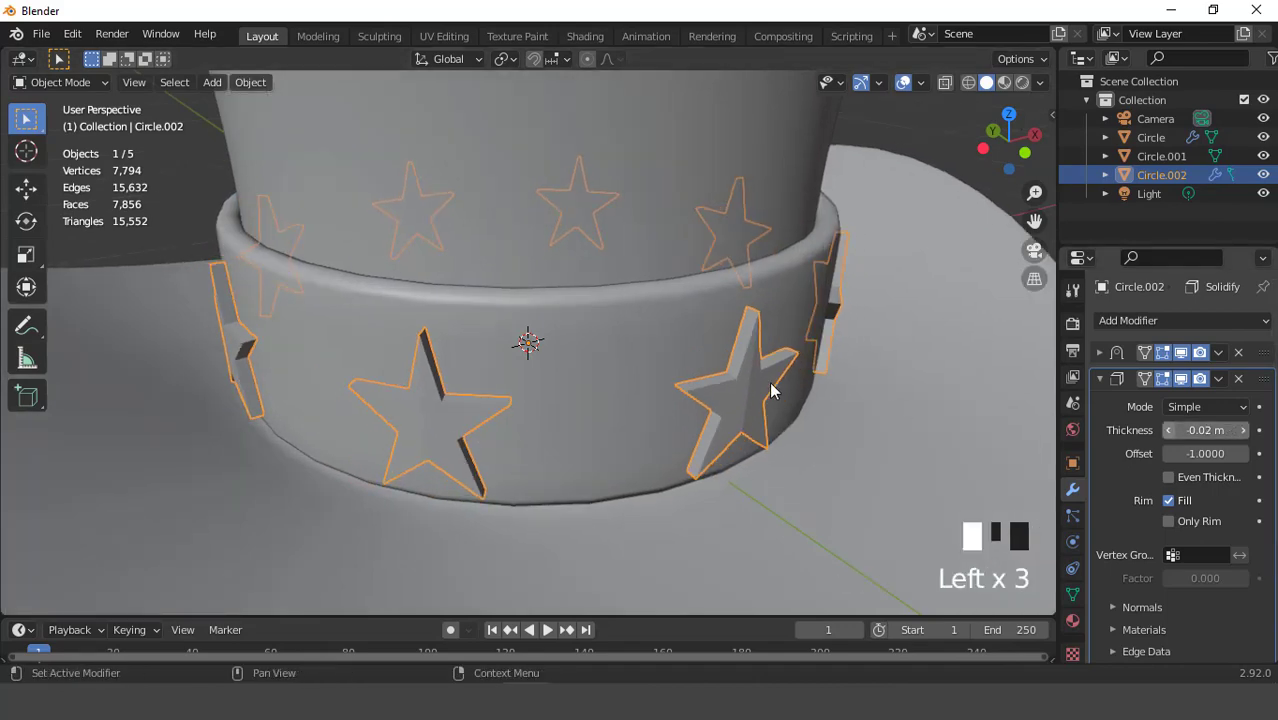
- Set the Shrinkwrap modifier's wrap method on the stars to Target Normal Project
{"action": "middle_click_drag", "start_coordinate": [770, 385], "coordinate": [639, 365]}
{"action": "key", "text": "KP_1"}
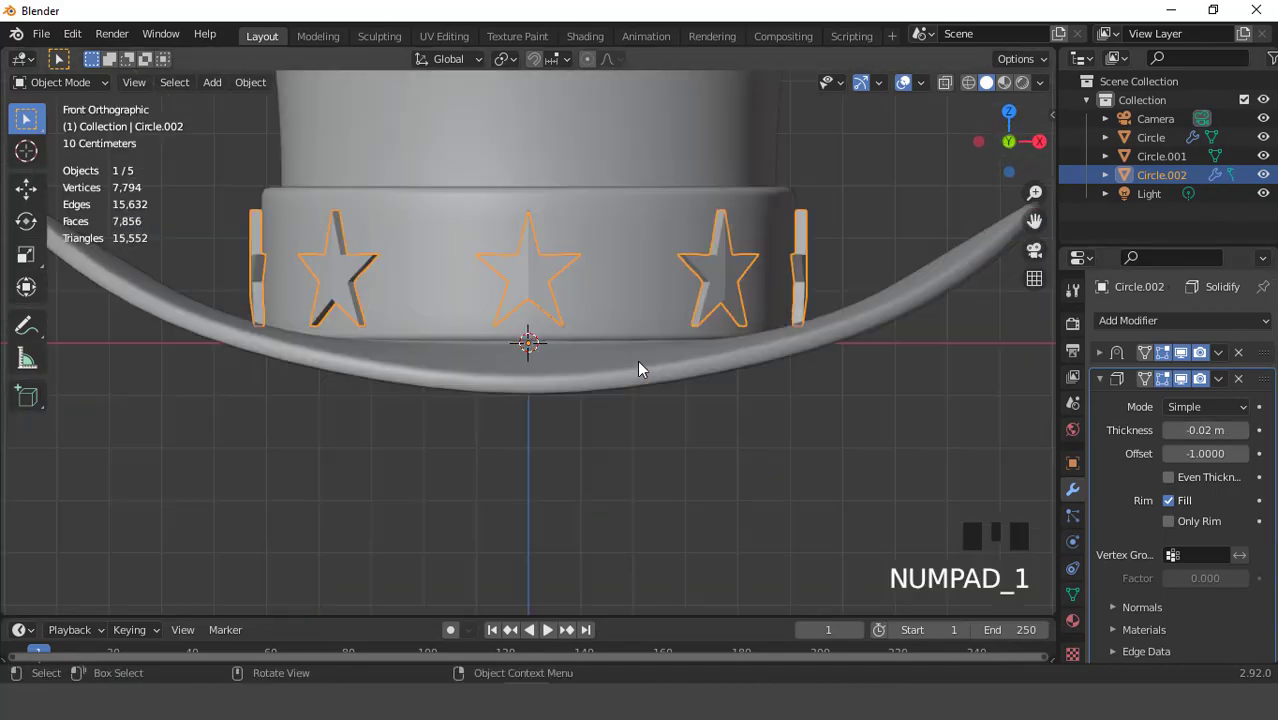
{"action": "scroll", "coordinate": [576, 248], "scroll_direction": "up", "scroll_amount": 2}
{"action": "left_click", "coordinate": [1099, 353]}
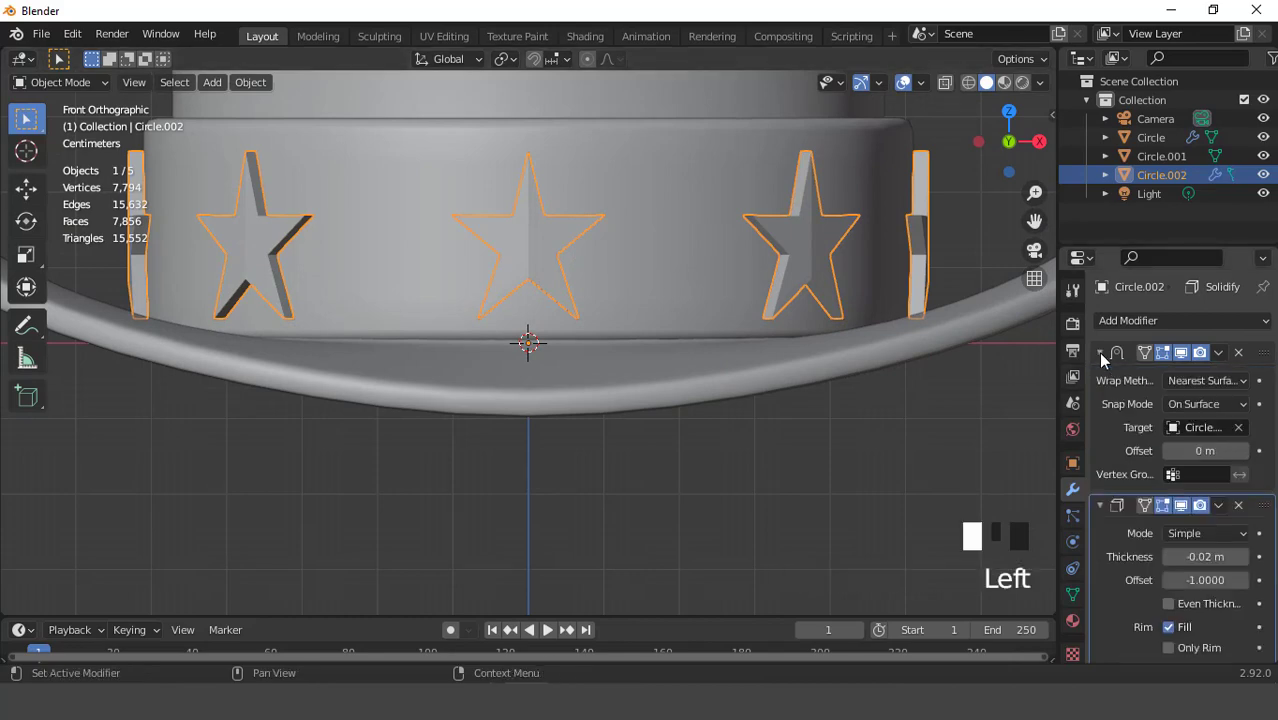
{"action": "left_click", "coordinate": [1187, 381]}
{"action": "left_click", "coordinate": [1152, 464]}
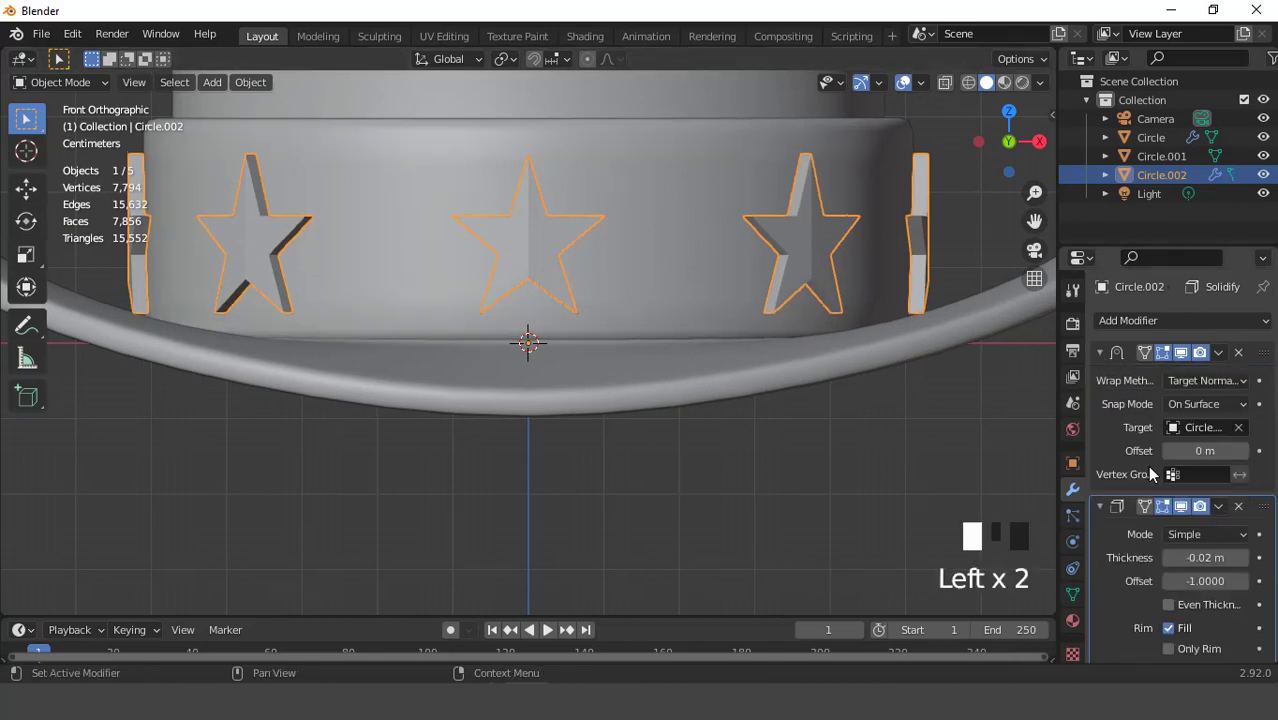
{"action": "scroll", "coordinate": [573, 245], "scroll_direction": "down", "scroll_amount": 2}
{"action": "middle_click_drag", "start_coordinate": [573, 245], "coordinate": [530, 318]}
{"action": "scroll", "coordinate": [593, 302], "scroll_direction": "down", "scroll_amount": 3}
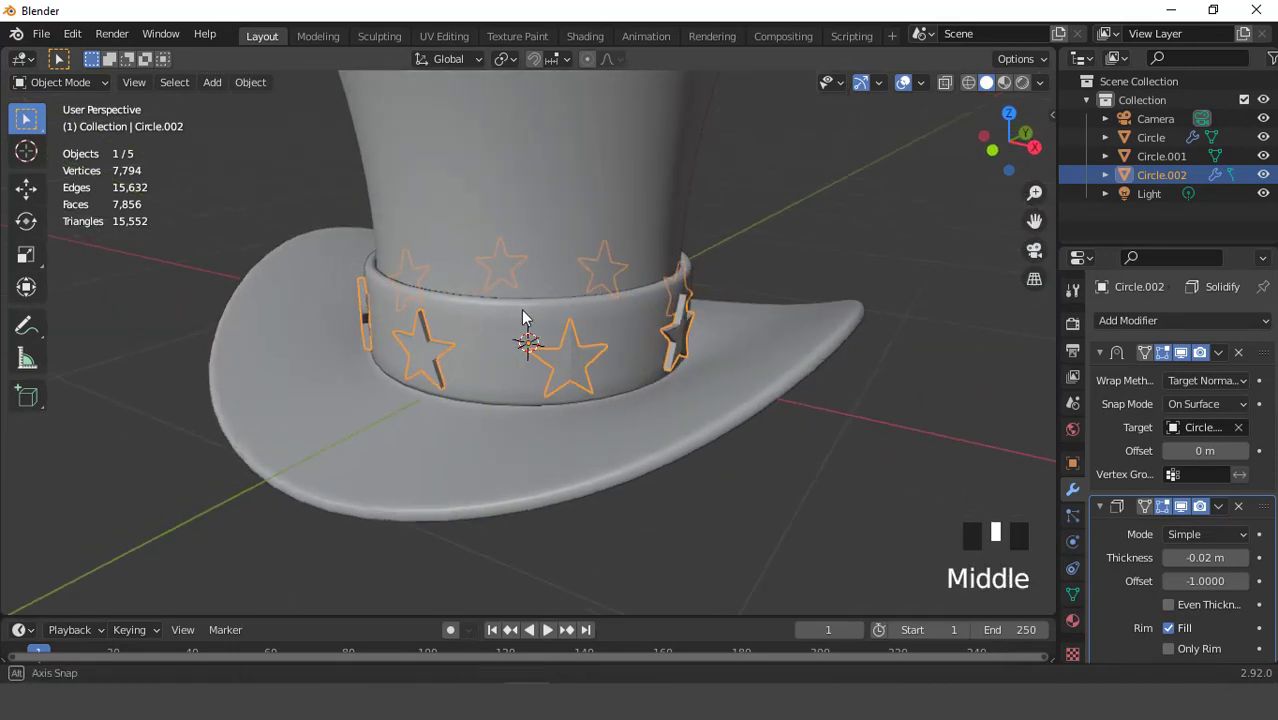
{"action": "scroll", "coordinate": [565, 337], "scroll_direction": "up", "scroll_amount": 2}
- Apply the stars' Shrinkwrap modifier and Solidify modifier
{"action": "left_click", "coordinate": [1218, 355]}
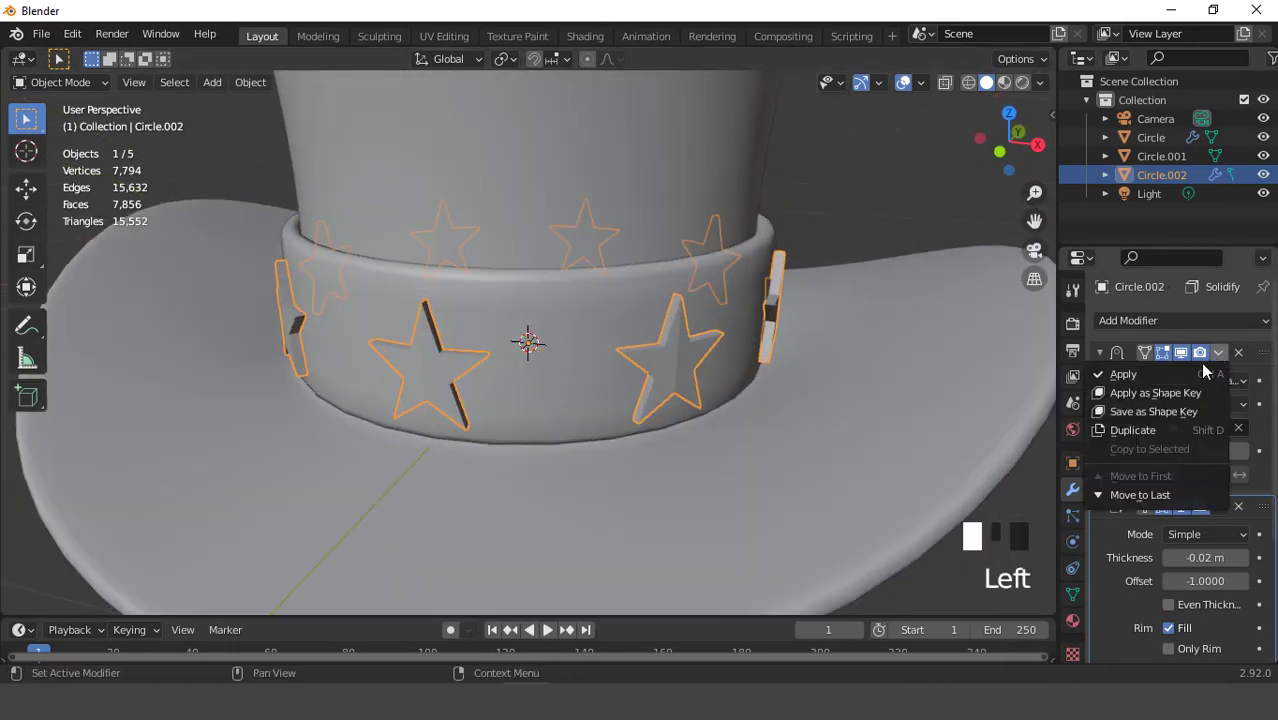
{"action": "left_click", "coordinate": [1183, 368]}
{"action": "left_click", "coordinate": [1219, 355]}
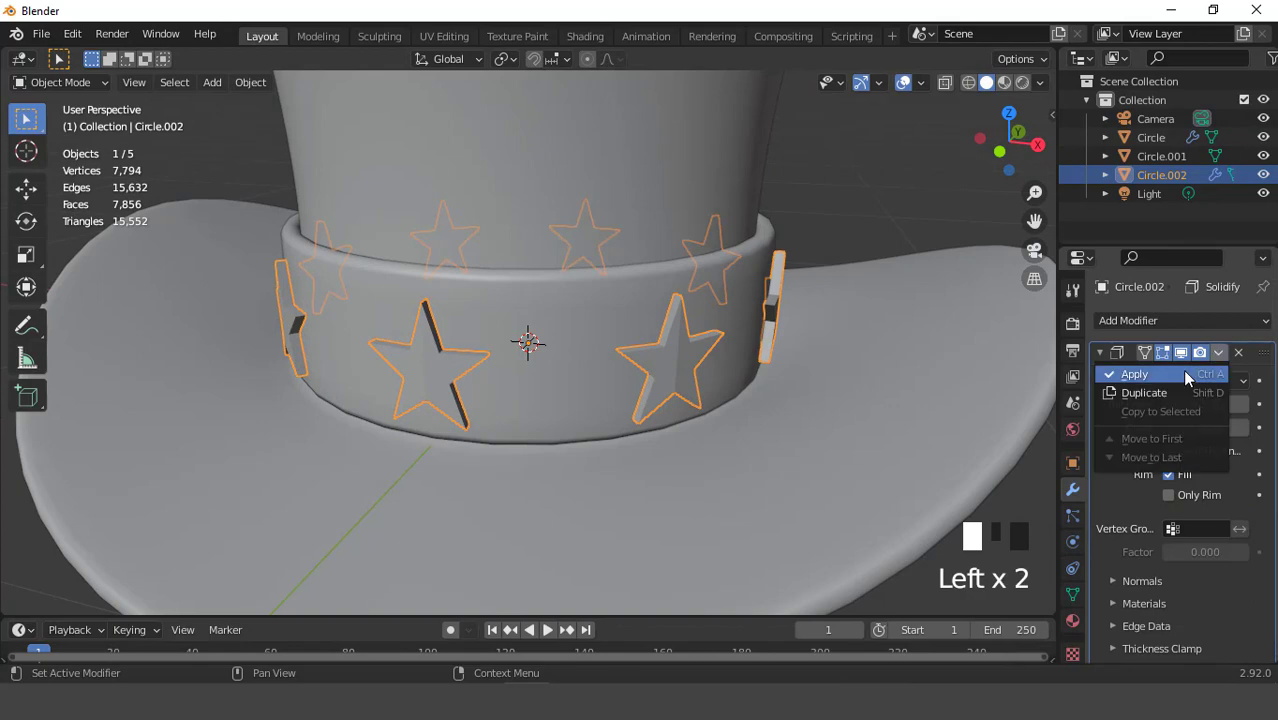
{"action": "left_click", "coordinate": [1182, 369]}
{"action": "scroll", "coordinate": [757, 352], "scroll_direction": "down", "scroll_amount": 2}
{"action": "middle_click_drag", "start_coordinate": [757, 352], "coordinate": [660, 345]}
- Add a Bevel modifier to the stars with 2 segments and an amount of 0.001 m
{"action": "left_click", "coordinate": [1110, 321]}
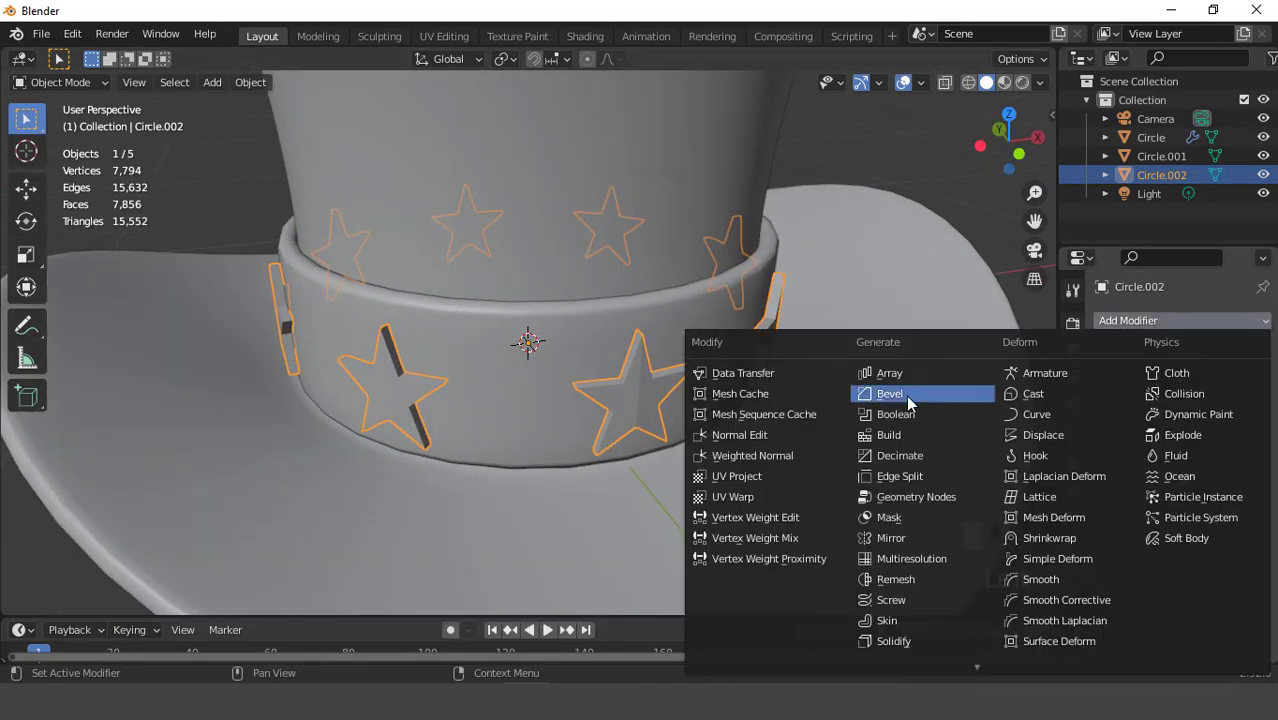
{"action": "left_click", "coordinate": [906, 395]}
{"action": "middle_click_drag", "start_coordinate": [742, 399], "coordinate": [705, 378]}
{"action": "left_click", "coordinate": [1243, 448]}
{"action": "left_click_drag", "start_coordinate": [1230, 425], "coordinate": [1180, 425]}
{"action": "left_click", "coordinate": [1243, 425]}
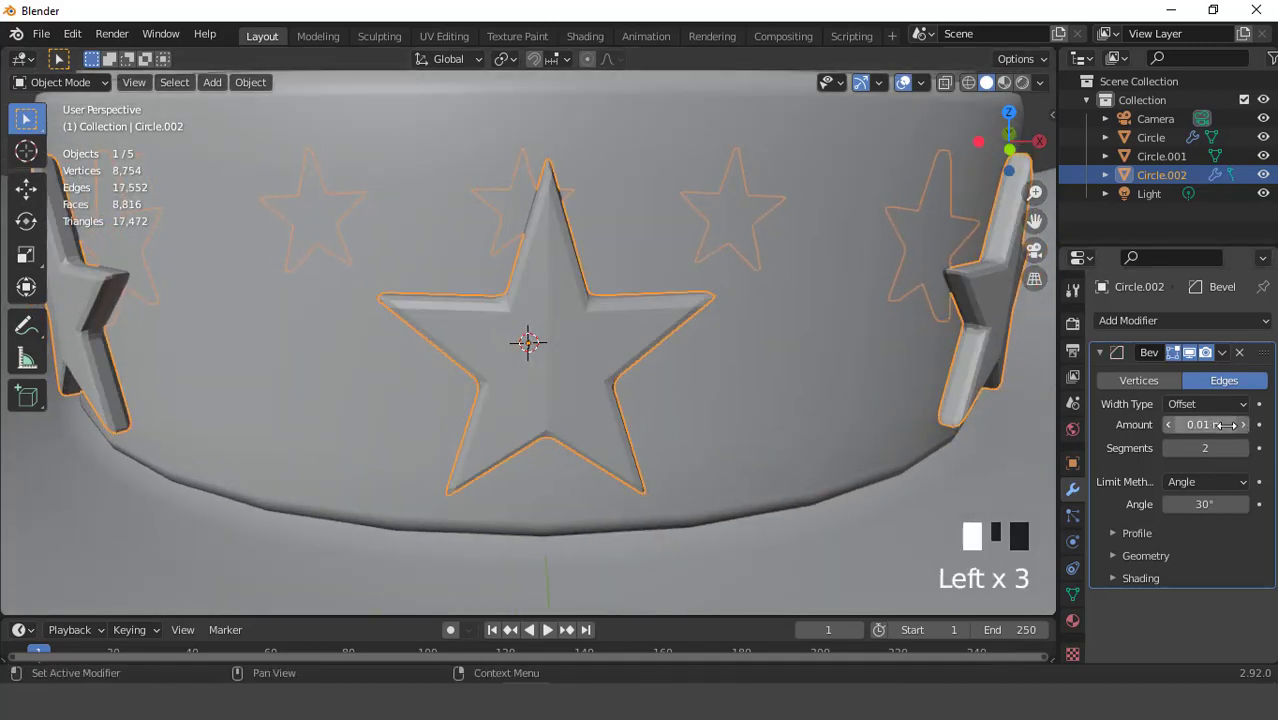
{"action": "left_click", "coordinate": [1228, 425]}
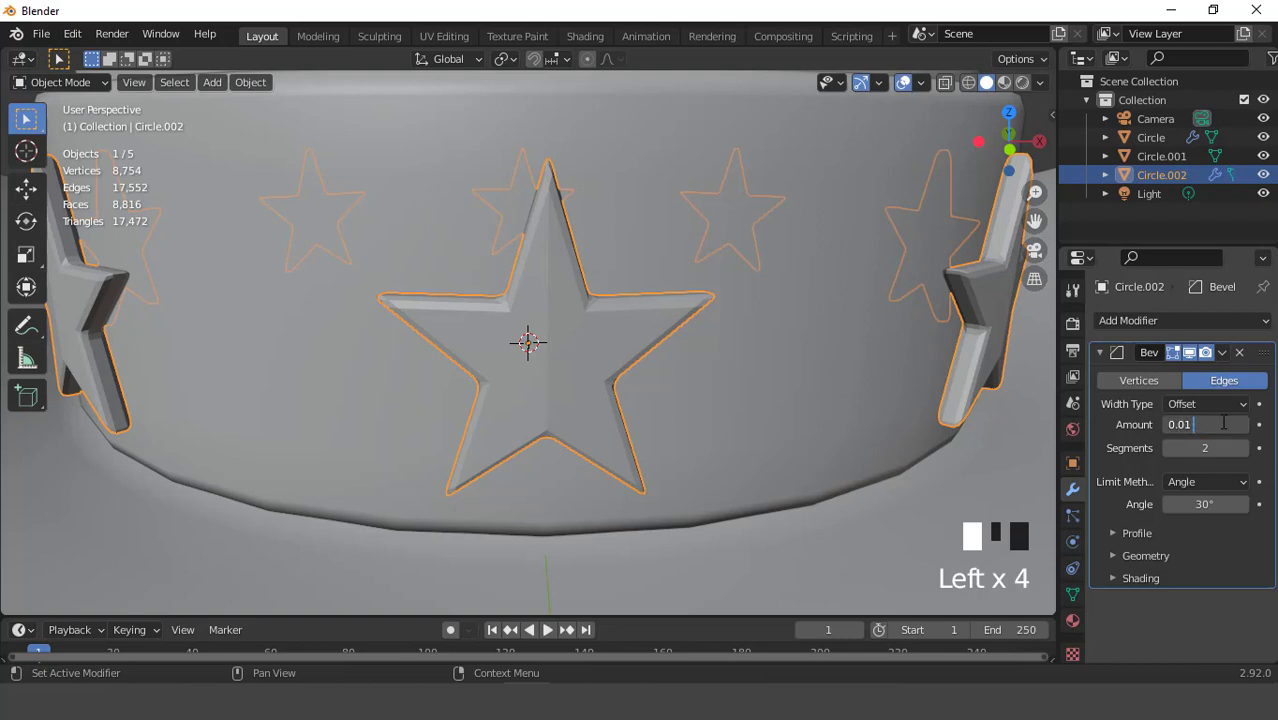
{"action": "key", "text": "BackSpace"}
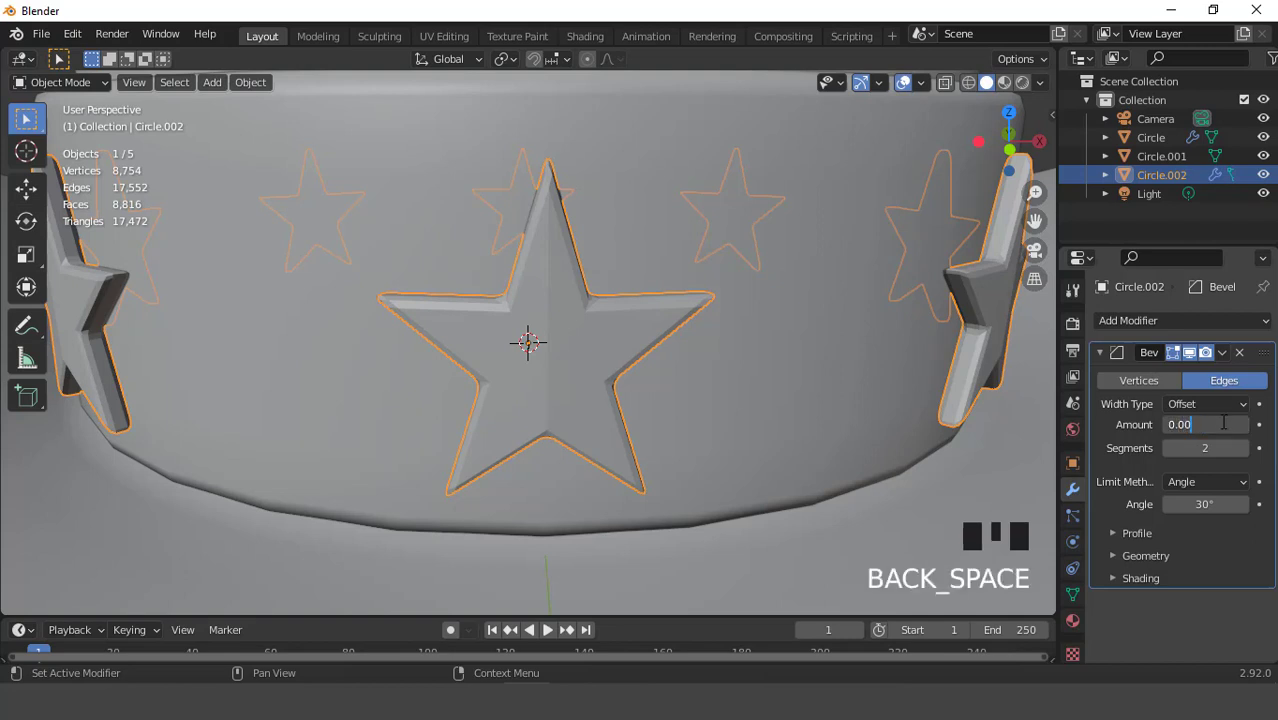
- Shade the stars smooth and inspect the whole hat with the viewport overlays temporarily hidden
{"action": "middle_click_drag", "start_coordinate": [805, 380], "coordinate": [640, 341]}
{"action": "right_click", "coordinate": [715, 355]}
{"action": "left_click", "coordinate": [716, 355]}
{"action": "scroll", "coordinate": [716, 355], "scroll_direction": "down", "scroll_amount": 4}
{"action": "left_click", "coordinate": [903, 84]}
{"action": "scroll", "coordinate": [802, 197], "scroll_direction": "down", "scroll_amount": 2}
{"action": "mouse_move", "coordinate": [802, 197]}
{"action": "middle_mouse_down"}
{"action": "mouse_move", "coordinate": [720, 254]}
{"action": "mouse_move", "coordinate": [528, 219]}
{"action": "mouse_move", "coordinate": [814, 210]}
{"action": "middle_mouse_up"}
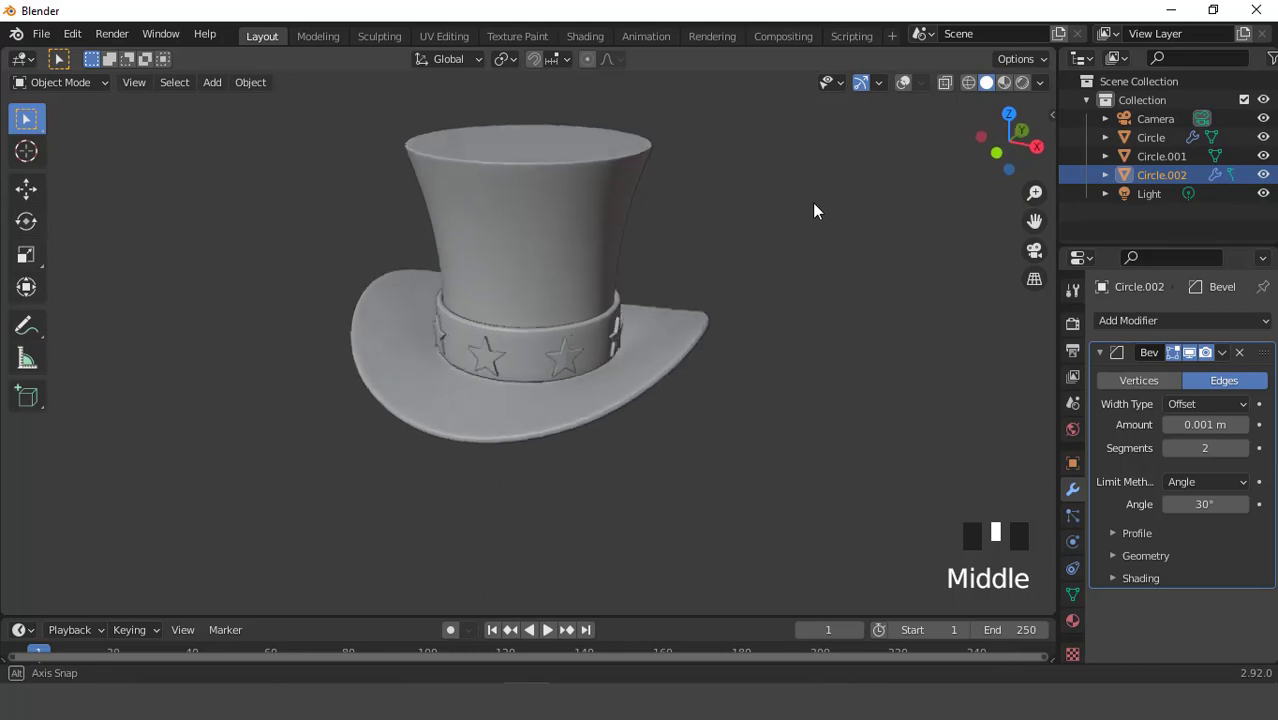
{"action": "left_click", "coordinate": [903, 84]}
- Display the hat in rendered viewport shading with Scene World turned off
{"action": "scroll", "coordinate": [748, 289], "scroll_direction": "up", "scroll_amount": 2}
{"action": "key", "text": "KP_1"}
{"action": "key", "text": "ctrl+KP_8"}
{"action": "key", "text": "ctrl+KP_8"}
{"action": "key", "text": "ctrl+KP_8"}
{"action": "key", "text": "ctrl+KP_8"}
{"action": "key", "text": "ctrl+KP_8"}
{"action": "key", "text": "ctrl+KP_8"}
{"action": "key", "text": "ctrl+KP_8"}
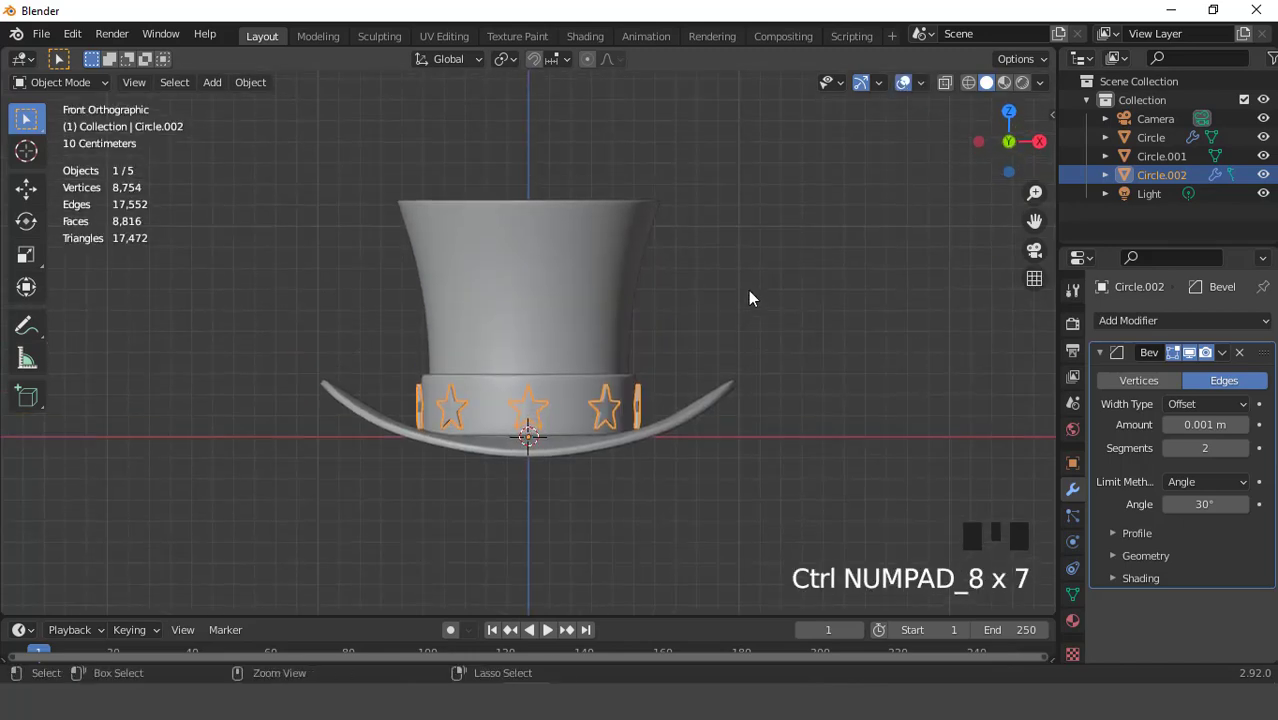
{"action": "scroll", "coordinate": [748, 290], "scroll_direction": "down", "scroll_amount": 2}
{"action": "middle_click_drag", "start_coordinate": [716, 285], "coordinate": [760, 336]}
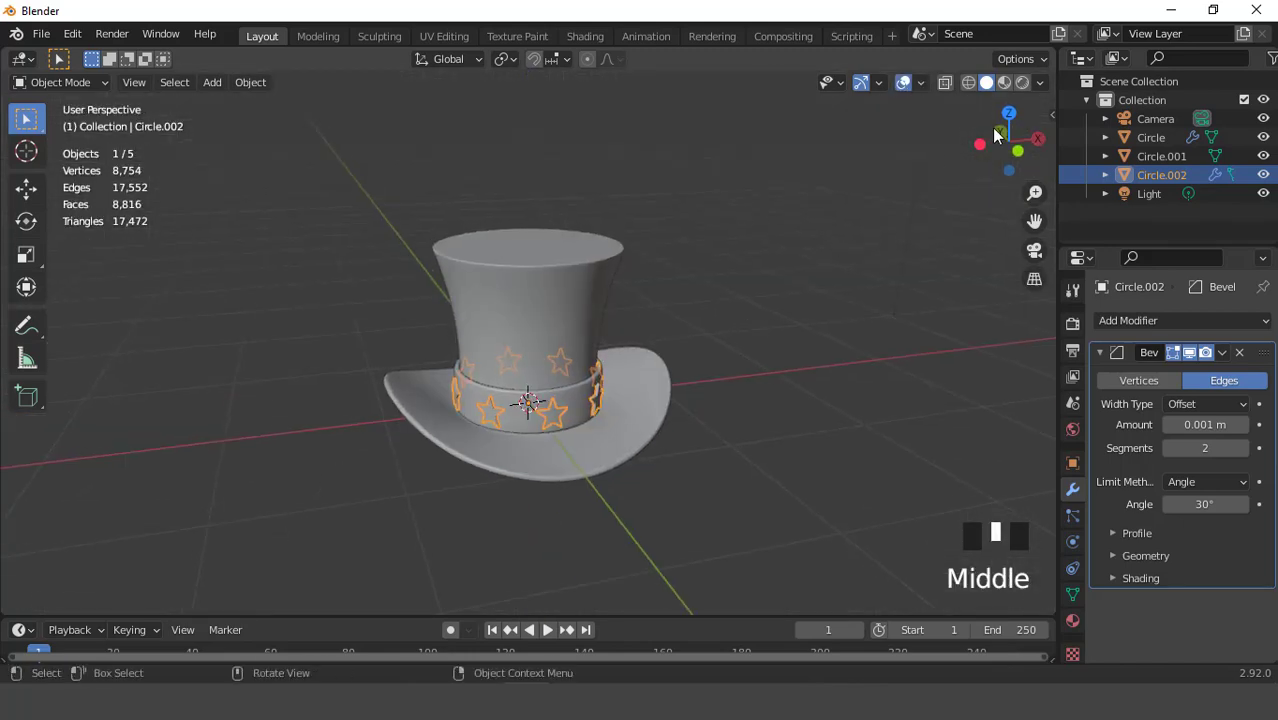
{"action": "left_click", "coordinate": [1020, 84]}
{"action": "left_click", "coordinate": [1039, 84]}
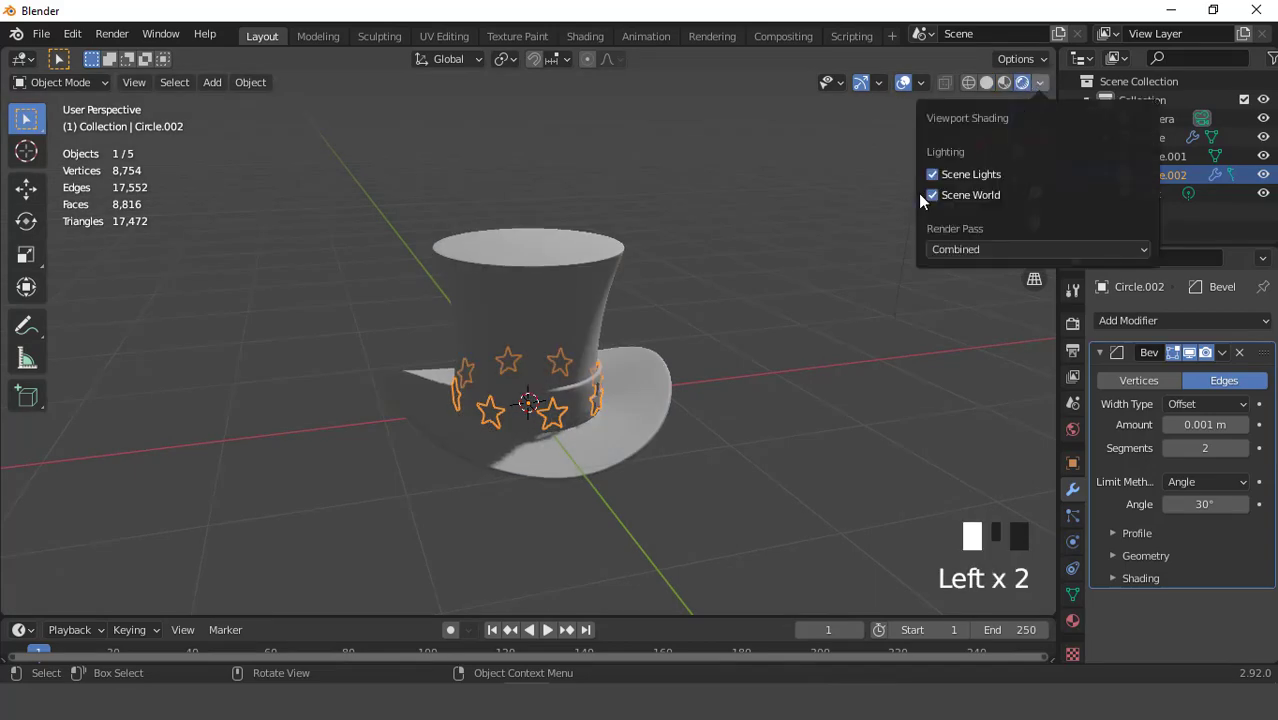
{"action": "left_click", "coordinate": [931, 196]}
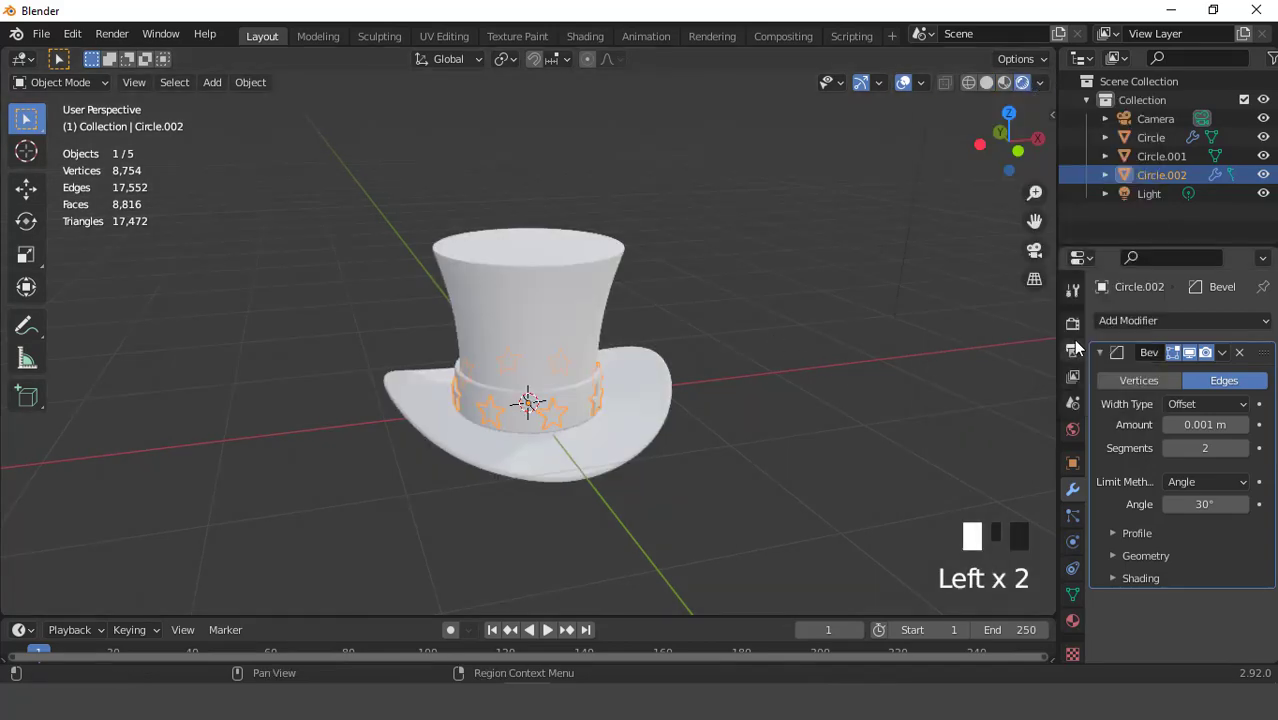
- Enable Ambient Occlusion and Screen Space Reflections with Refraction in the Eevee render settings
{"action": "left_click", "coordinate": [1073, 324]}
{"action": "left_click", "coordinate": [1110, 447]}
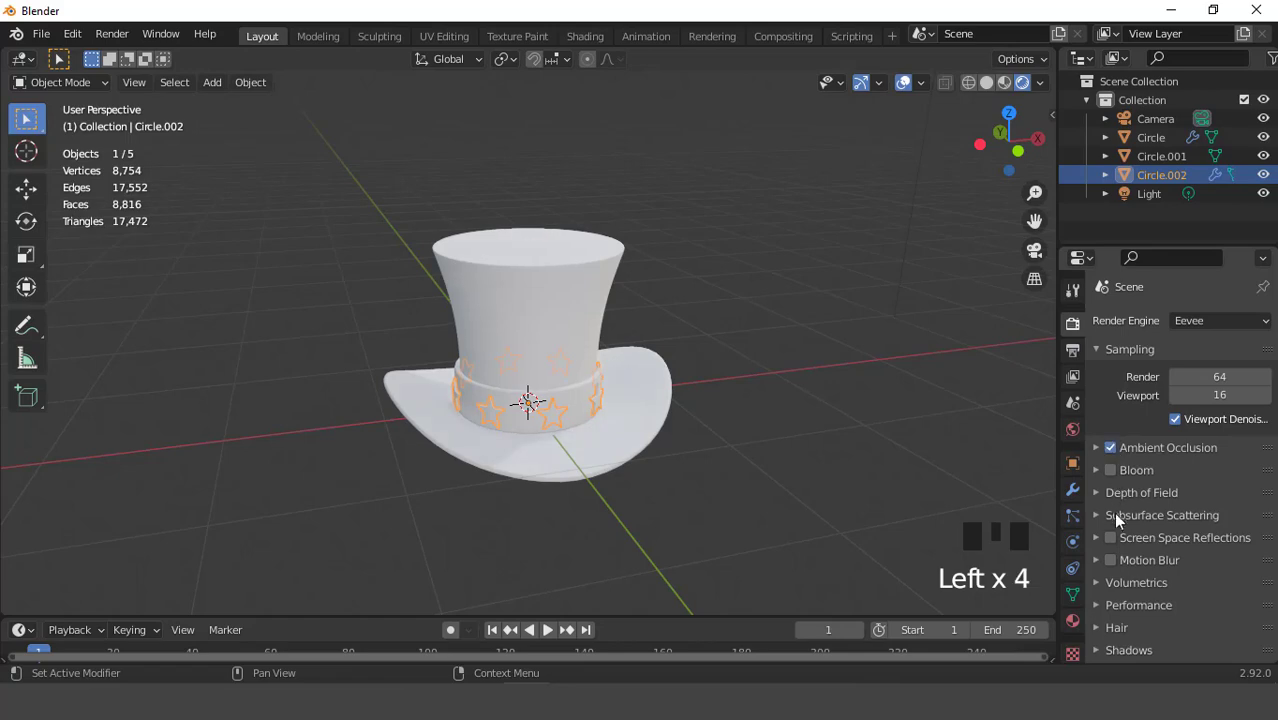
{"action": "left_click", "coordinate": [1110, 537]}
{"action": "left_click", "coordinate": [1097, 537]}
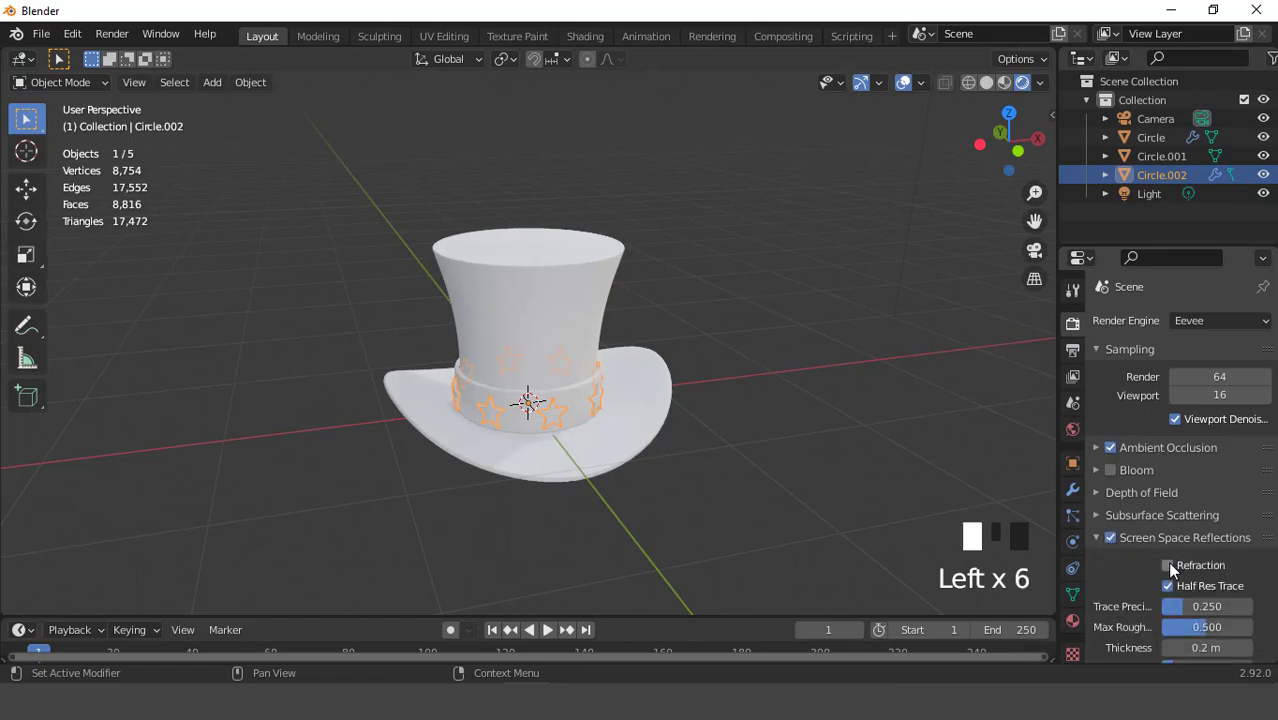
{"action": "middle_click_drag", "start_coordinate": [1022, 536], "coordinate": [556, 311]}
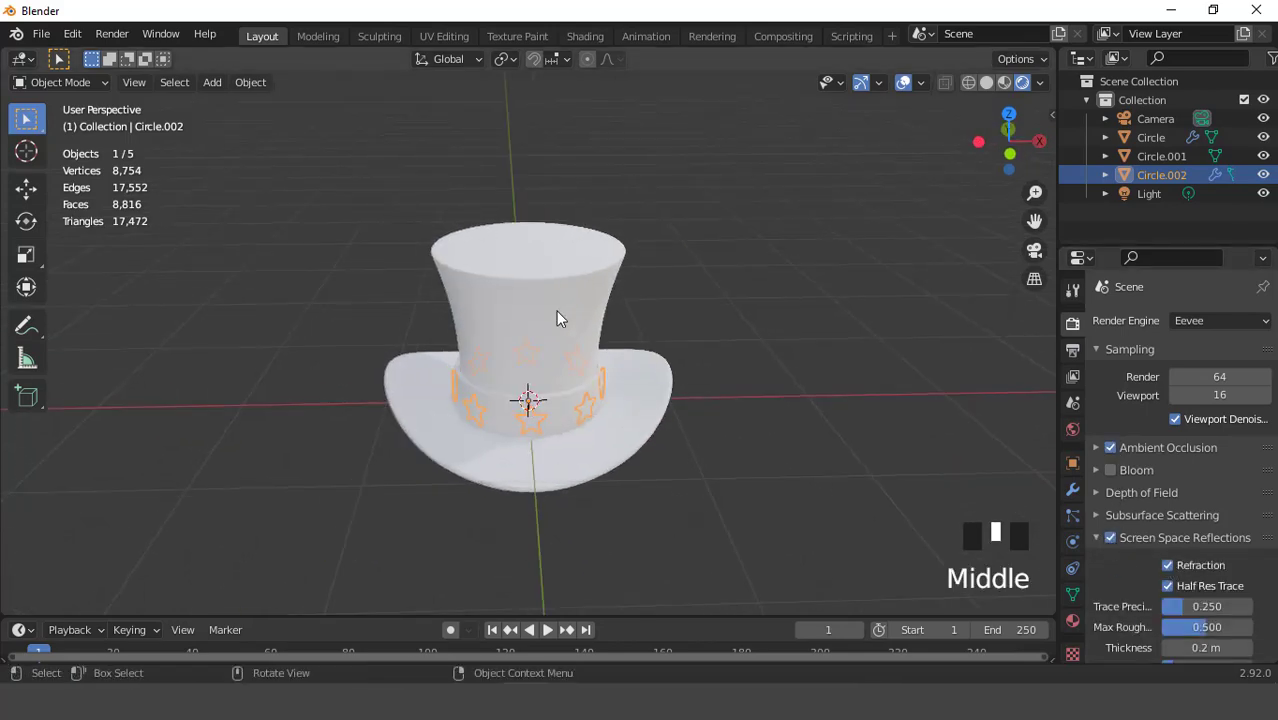
- Give the hat body a new material with a red base color of hue 0.002, saturation 1.000 and value 0.800
{"action": "left_click", "coordinate": [556, 311]}
{"action": "scroll", "coordinate": [559, 317], "scroll_direction": "up", "scroll_amount": 1}
{"action": "scroll", "coordinate": [561, 317], "scroll_direction": "up", "scroll_amount": 1}
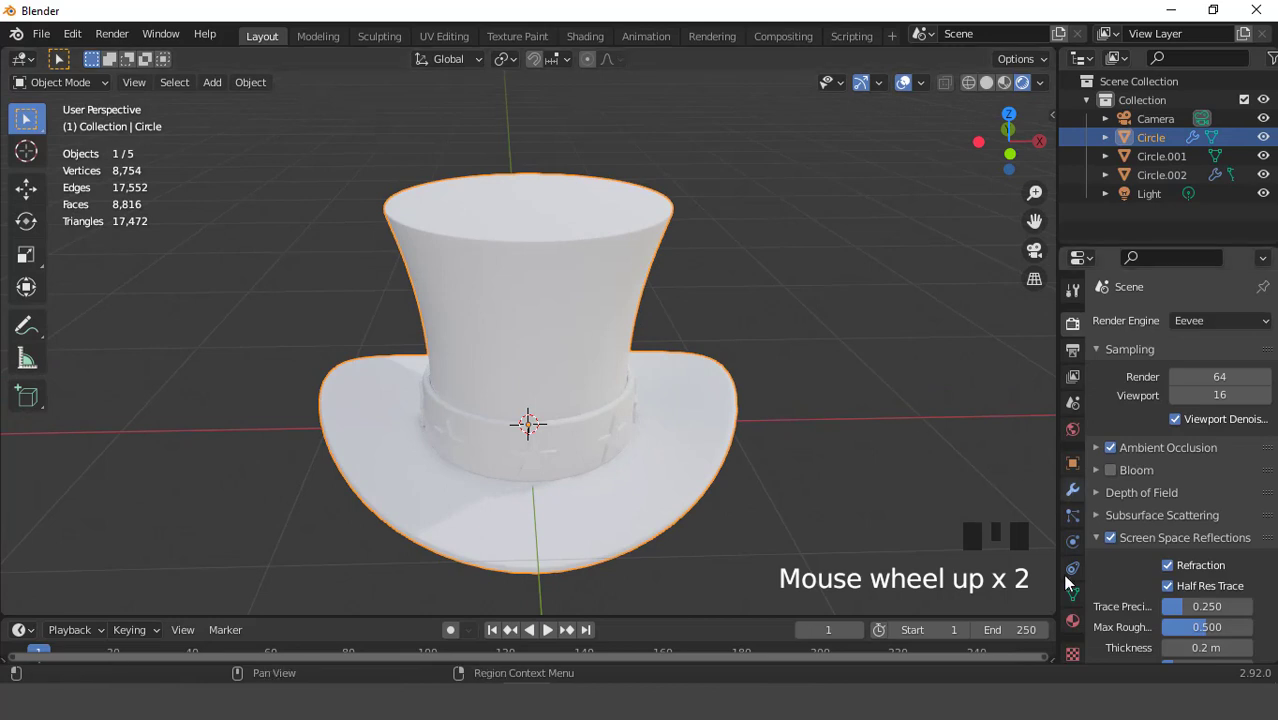
{"action": "left_click", "coordinate": [1074, 622]}
{"action": "left_click", "coordinate": [1198, 400]}
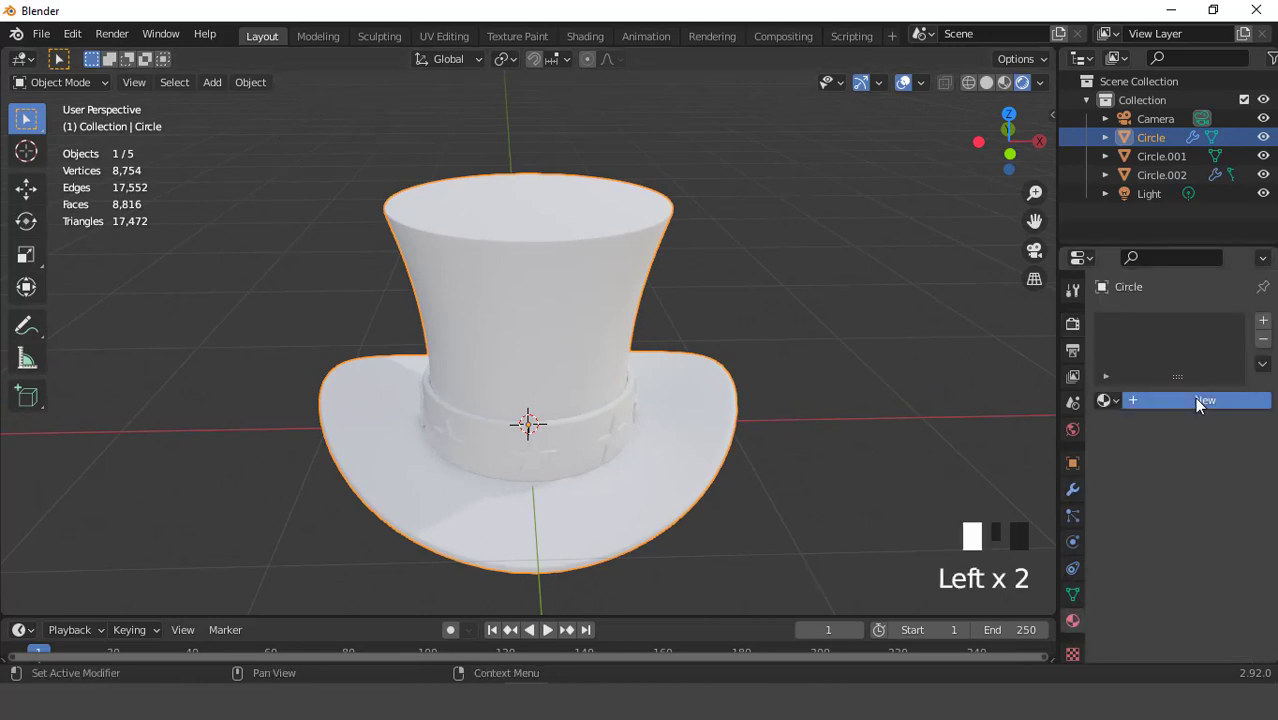
{"action": "left_click", "coordinate": [1210, 594]}
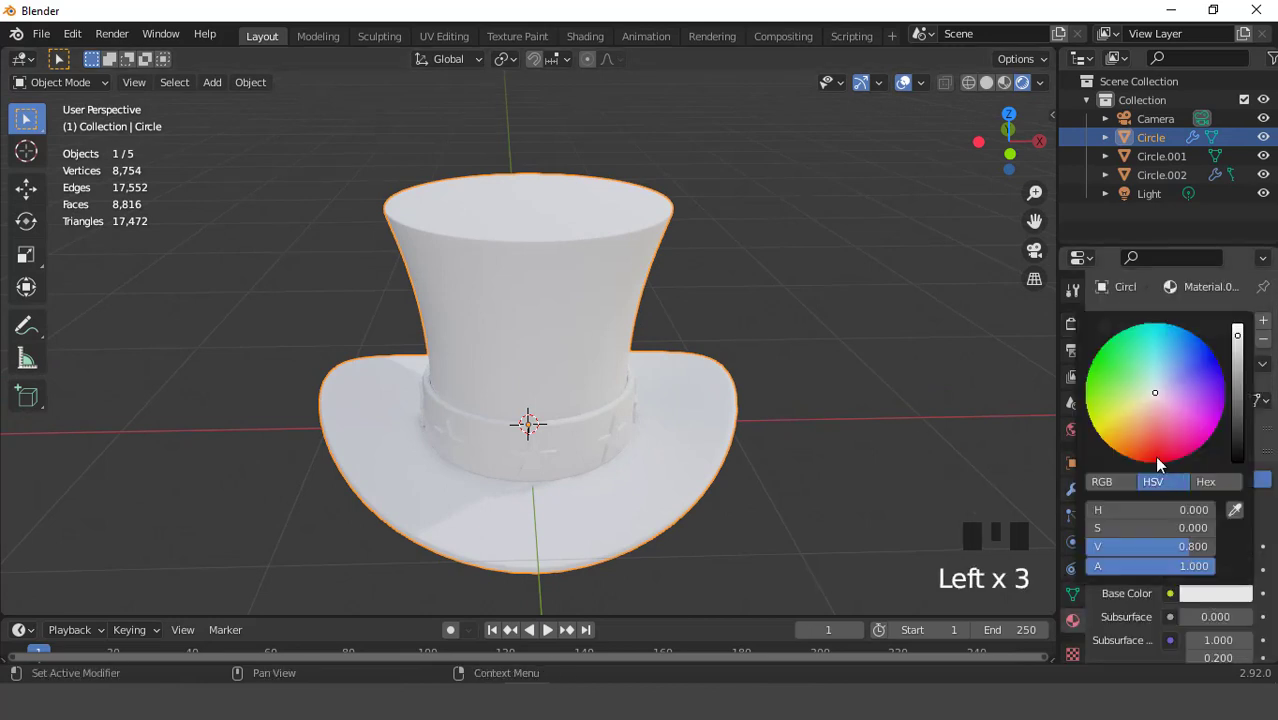
{"action": "left_click", "coordinate": [1154, 458]}
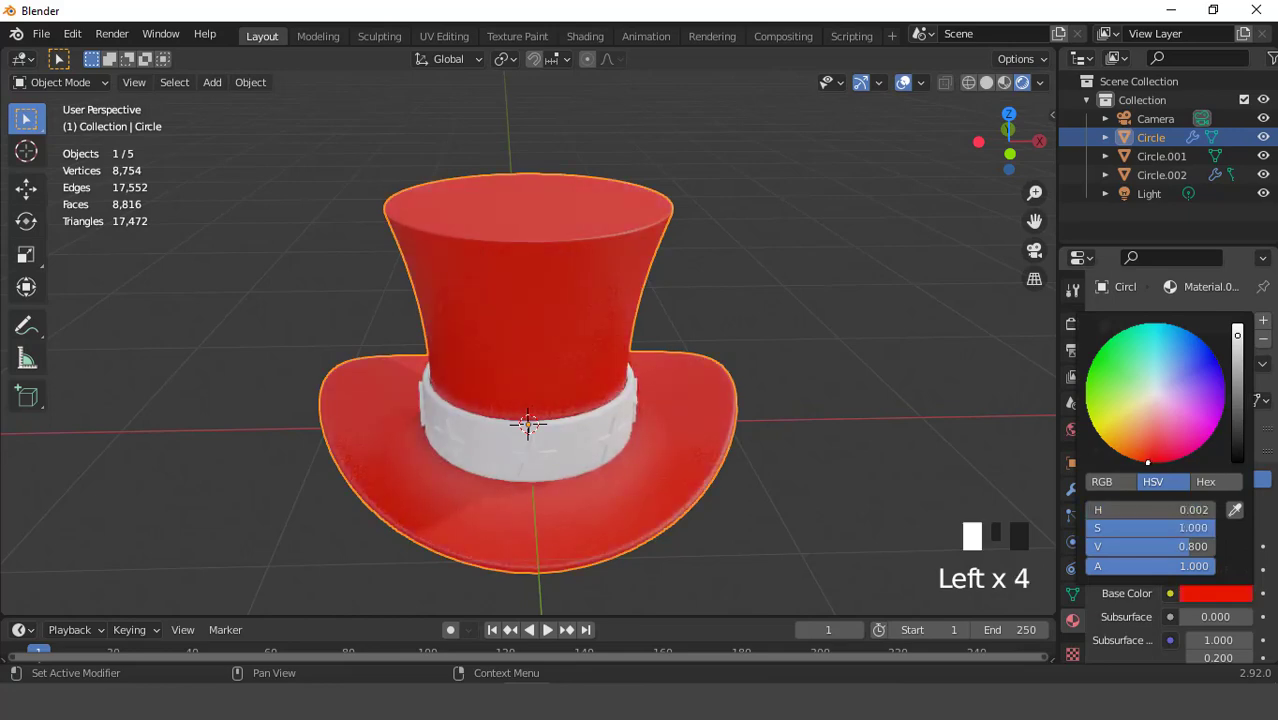
- Add a second material slot to the hat body and create a new white material, Material.002, in it
{"action": "middle_click_drag", "start_coordinate": [690, 406], "coordinate": [700, 372]}
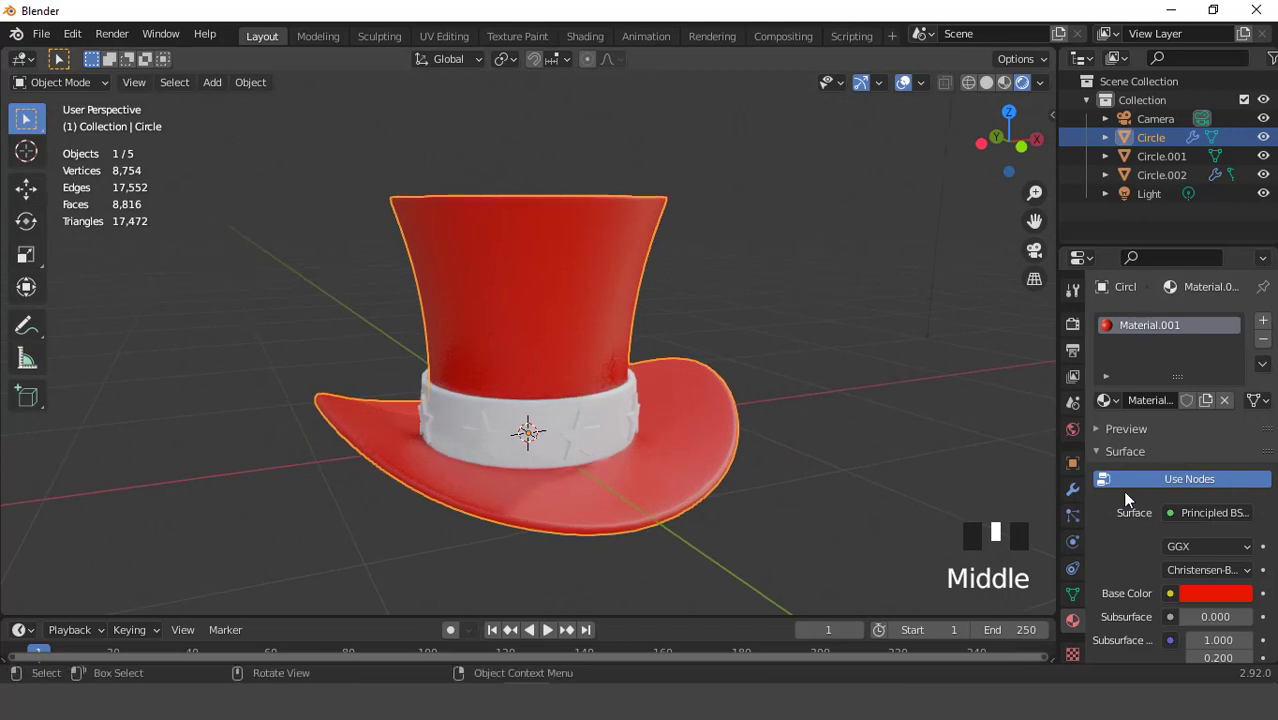
{"action": "left_click", "coordinate": [1263, 322]}
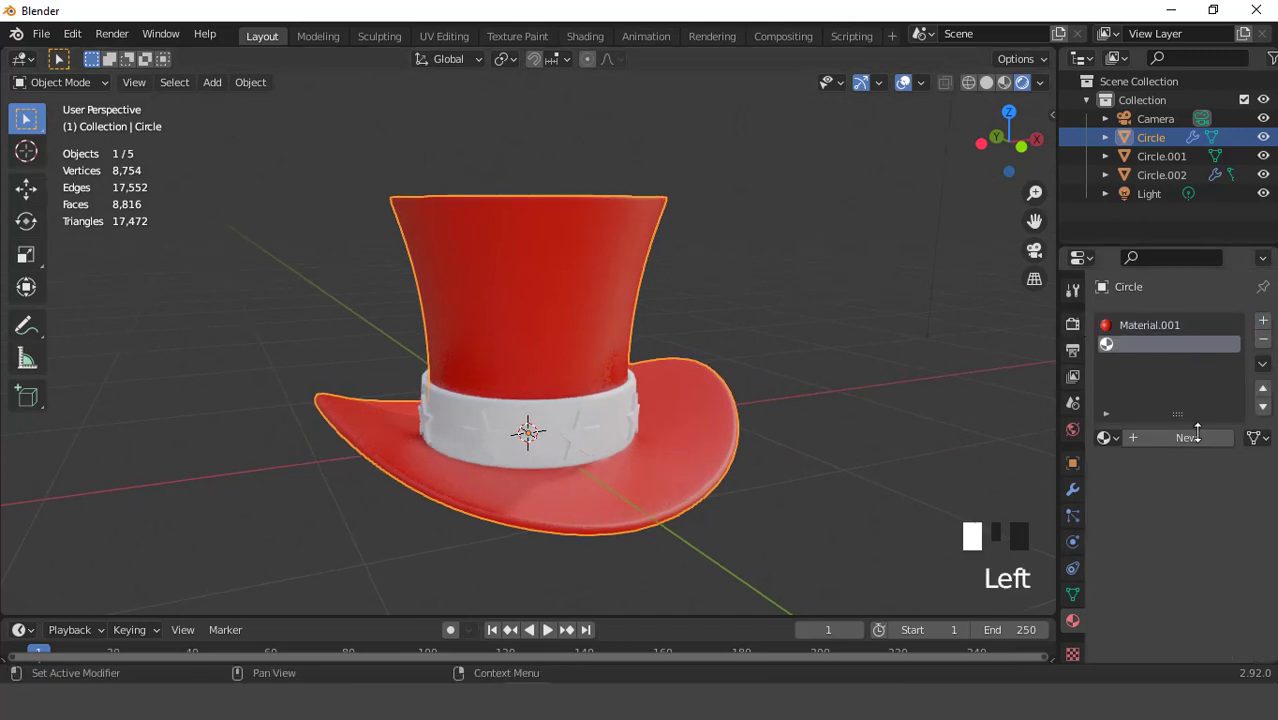
{"action": "left_click", "coordinate": [1194, 446]}
{"action": "left_click", "coordinate": [1184, 442]}
- Isolate the hat body, apply its modifier above Subdivision, and turn off the Subdivision modifier's viewport display
{"action": "middle_click_drag", "start_coordinate": [690, 400], "coordinate": [596, 347]}
{"action": "scroll", "coordinate": [596, 347], "scroll_direction": "up", "scroll_amount": 2}
{"action": "key", "text": "KP_Divide"}
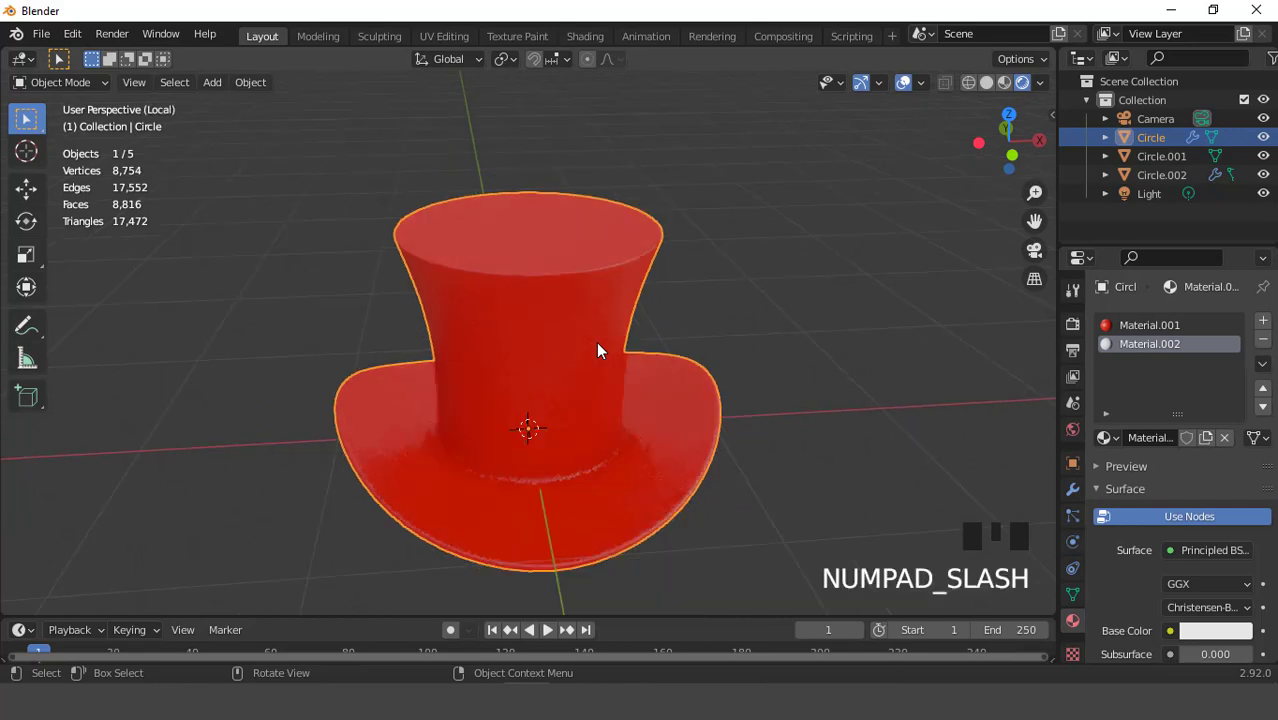
{"action": "key", "text": "KP_1"}
{"action": "scroll", "coordinate": [596, 346], "scroll_direction": "up", "scroll_amount": 2}
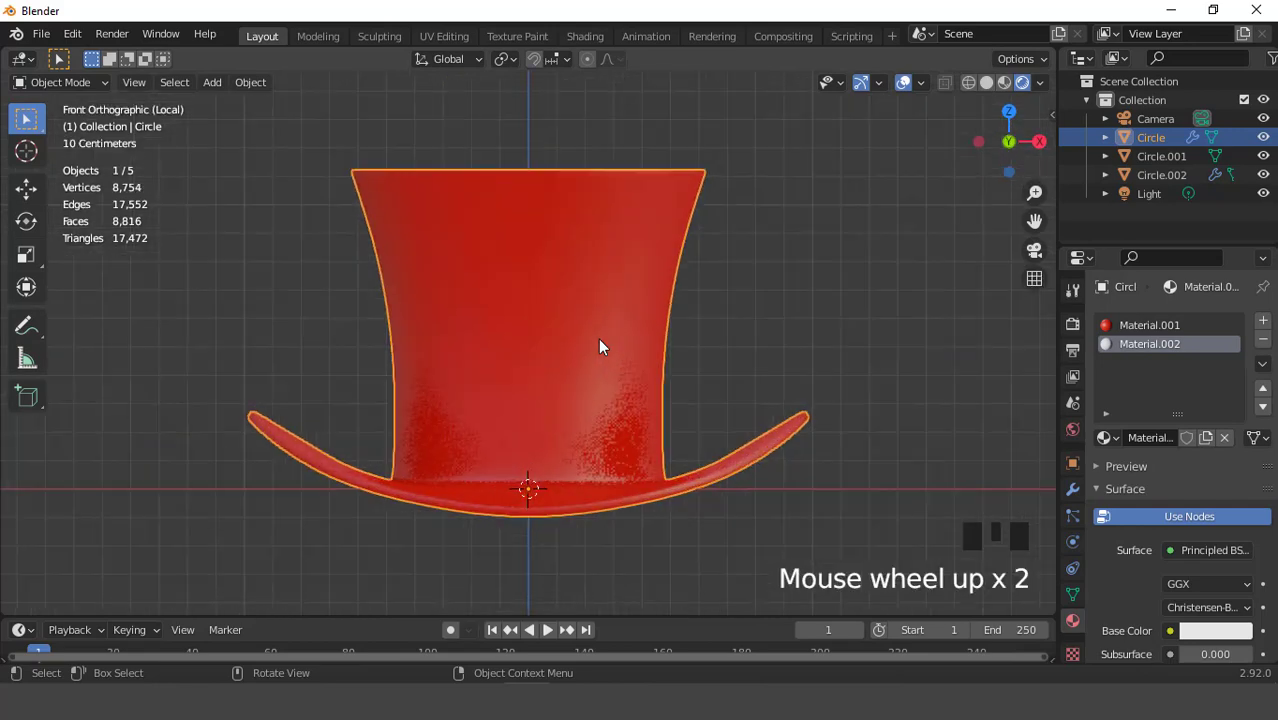
{"action": "left_click", "coordinate": [1073, 489]}
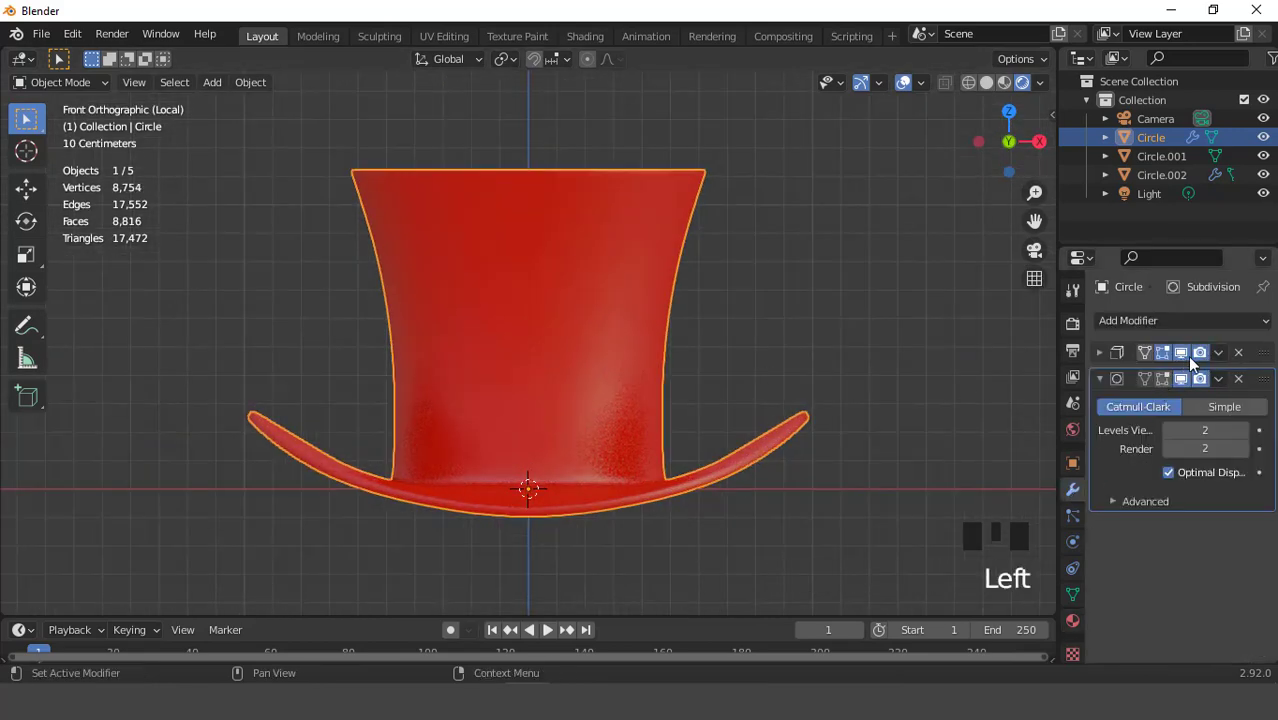
{"action": "left_click", "coordinate": [1219, 353]}
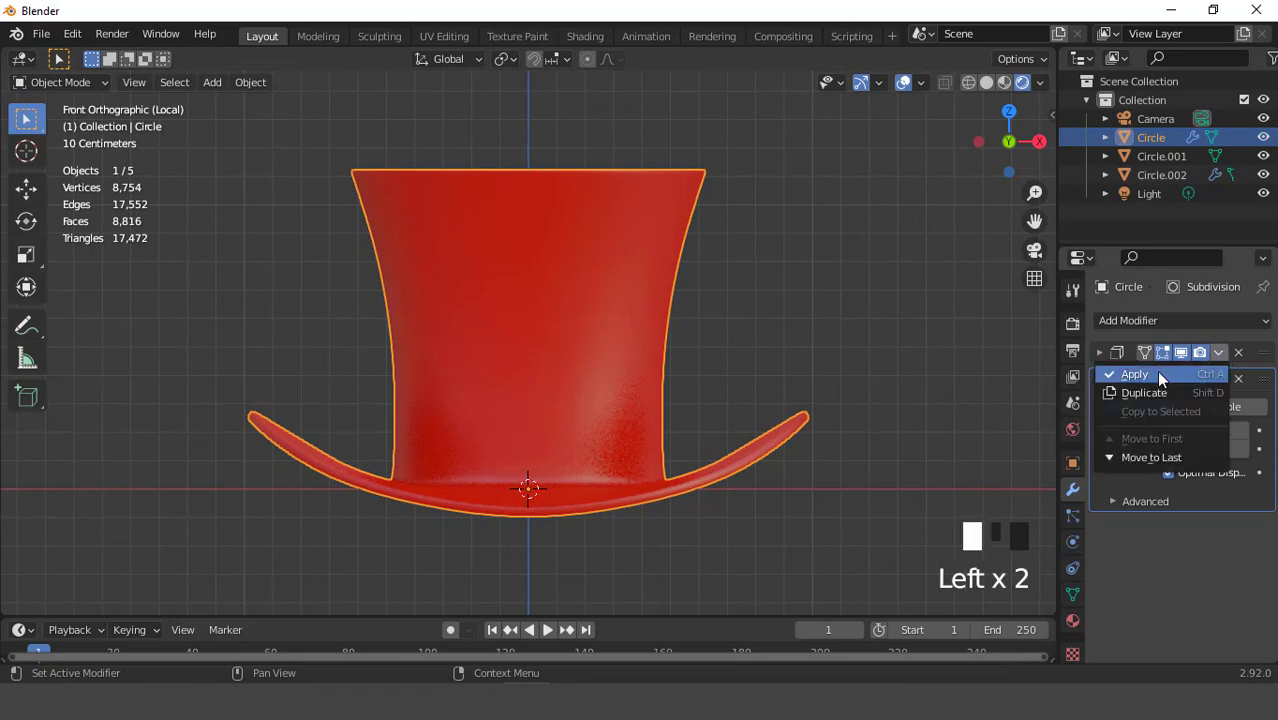
{"action": "left_click", "coordinate": [1156, 370]}
{"action": "left_click", "coordinate": [1180, 352]}
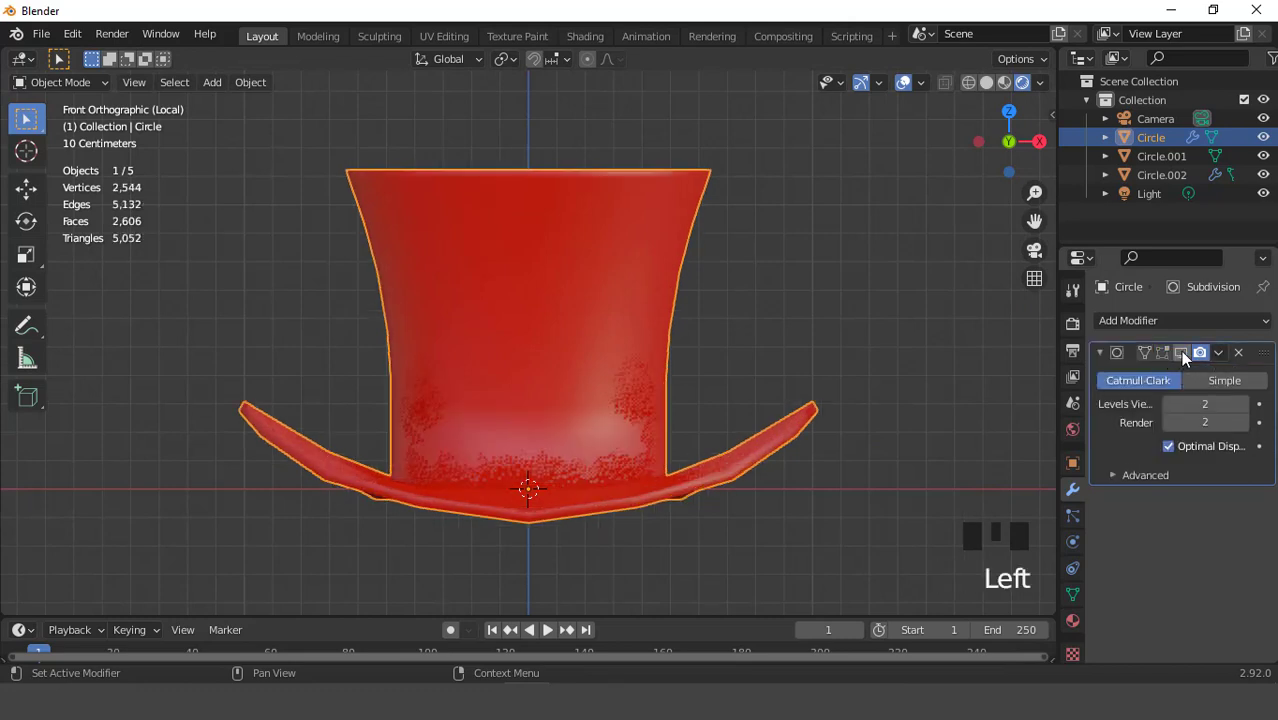
- Assign Material.002 to every other face of the crown's uppermost wide face loop using Checker Deselect
{"action": "key", "text": "Tab"}
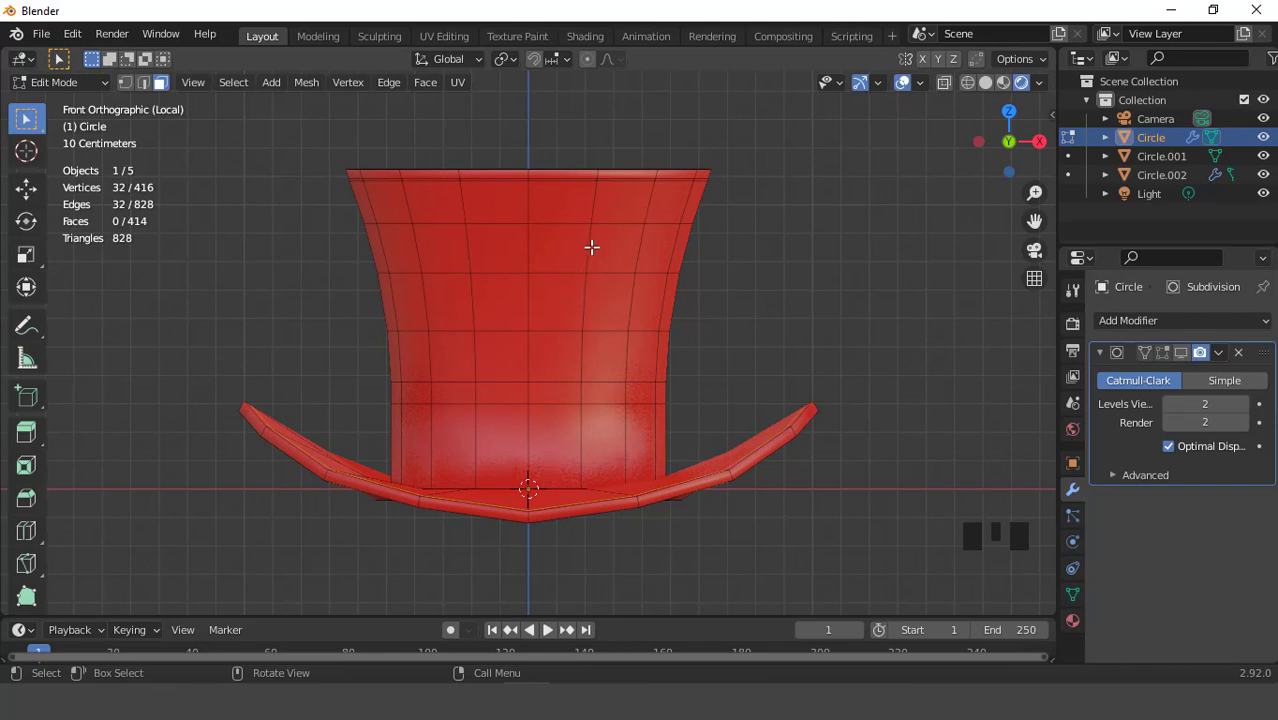
{"action": "left_click", "coordinate": [591, 210], "text": "alt"}
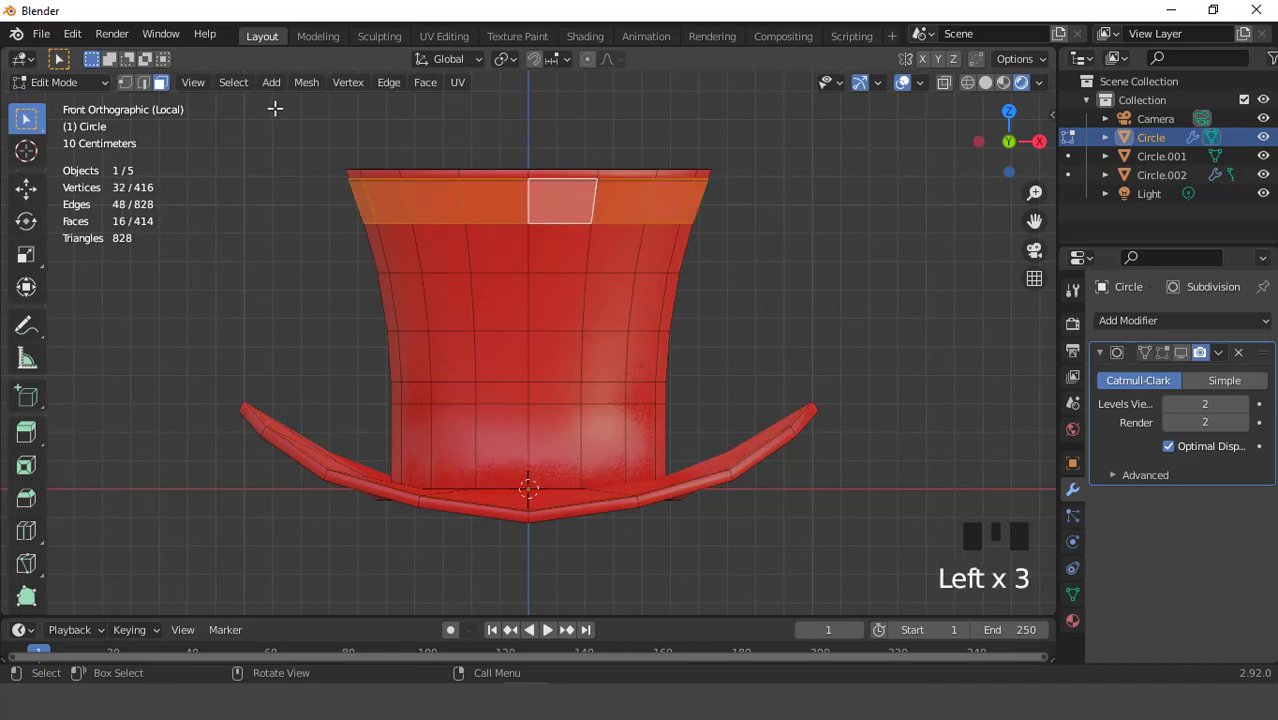
{"action": "left_click", "coordinate": [232, 82]}
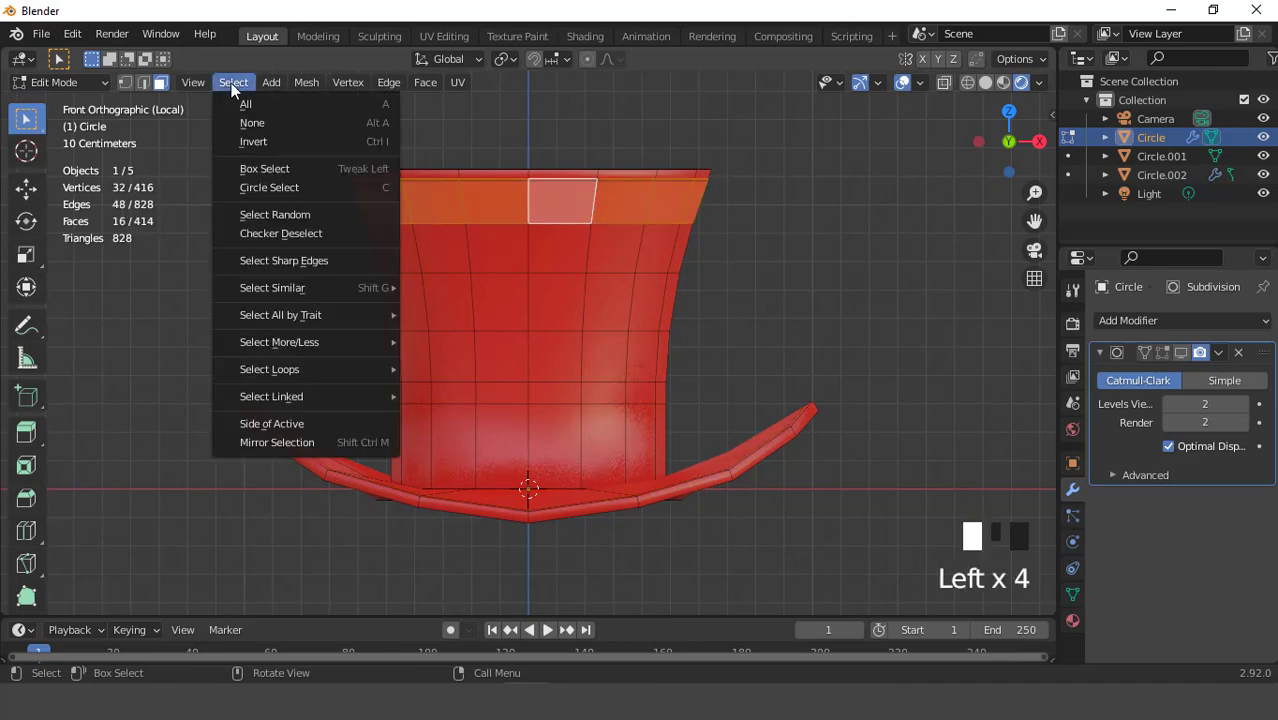
{"action": "left_click", "coordinate": [298, 236]}
{"action": "left_click", "coordinate": [1073, 620]}
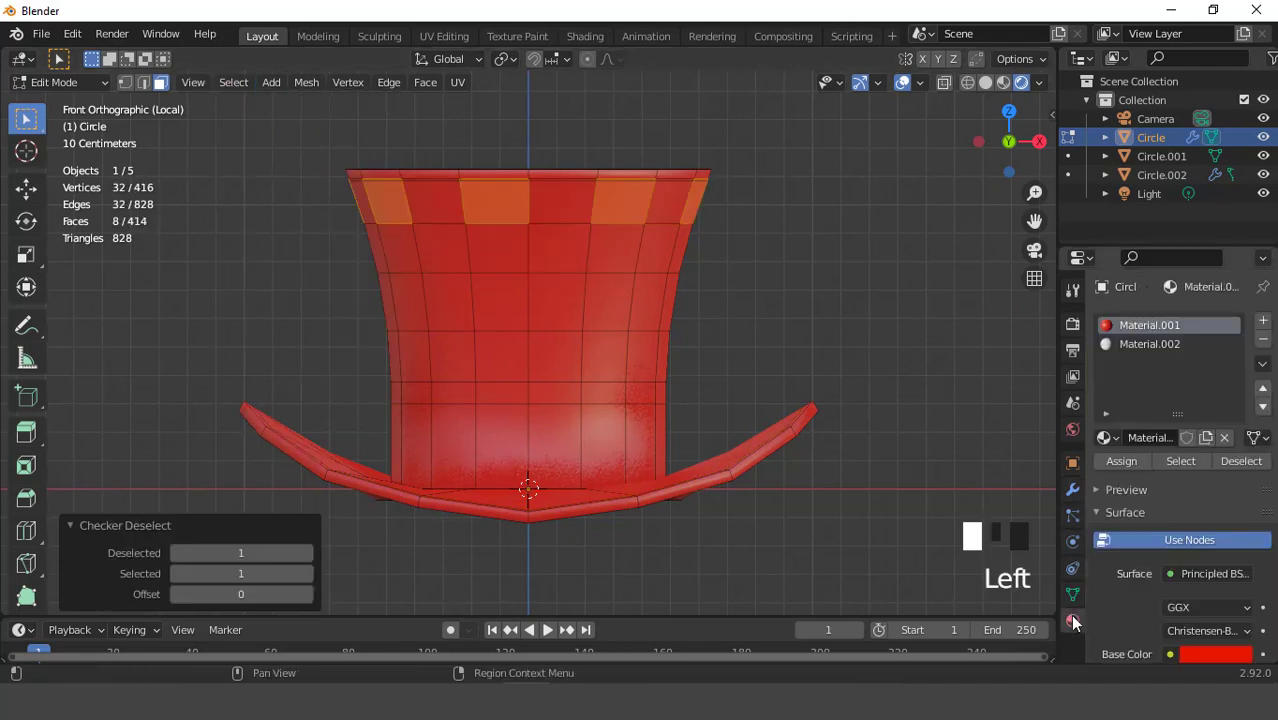
{"action": "left_click", "coordinate": [1123, 342]}
{"action": "left_click", "coordinate": [1112, 461]}
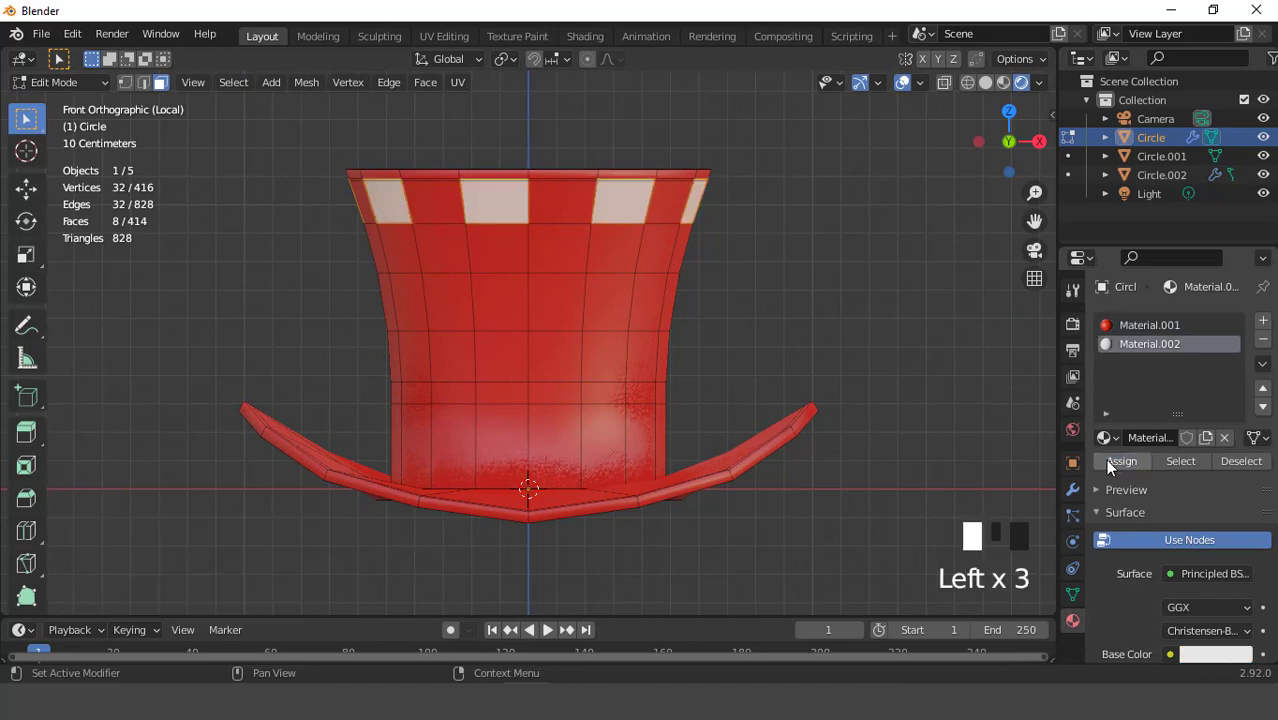
- Assign Material.002 to alternate faces of the crown's second wide loop, using Checker Deselect with offset 1 to align the stripes
{"action": "double_click", "coordinate": [584, 257]}
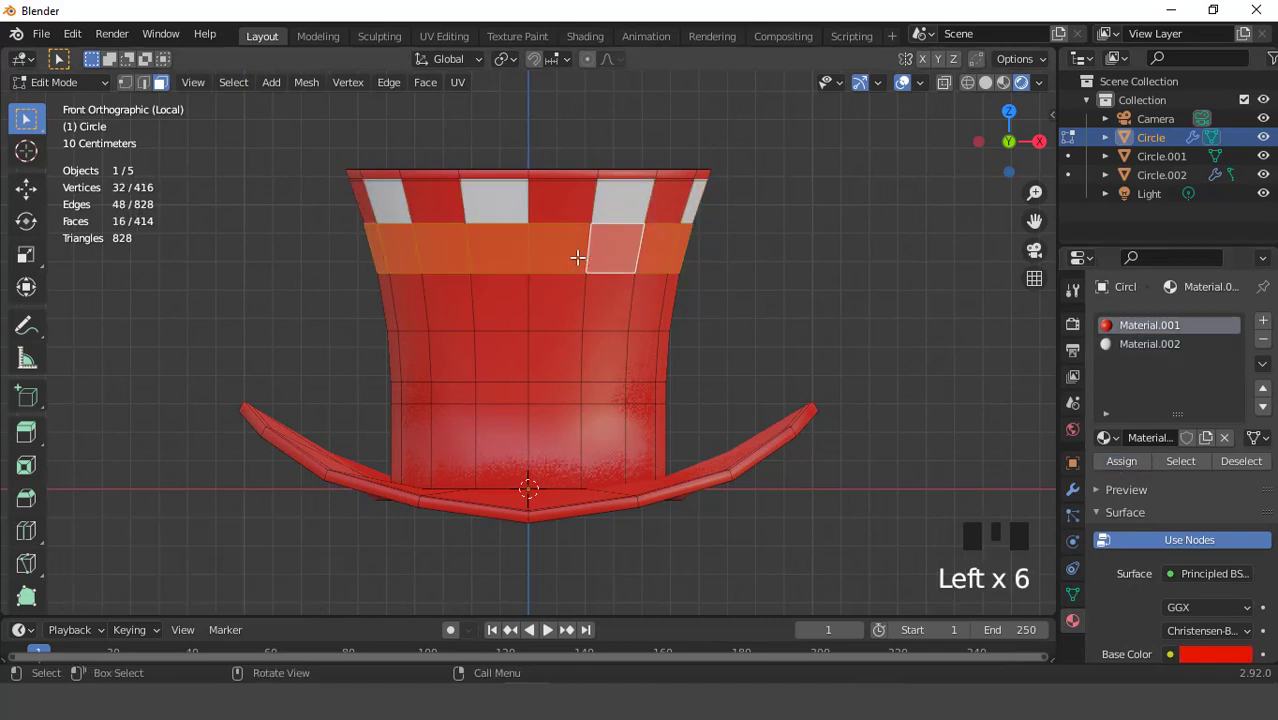
{"action": "left_click", "coordinate": [229, 84]}
{"action": "left_click", "coordinate": [297, 229]}
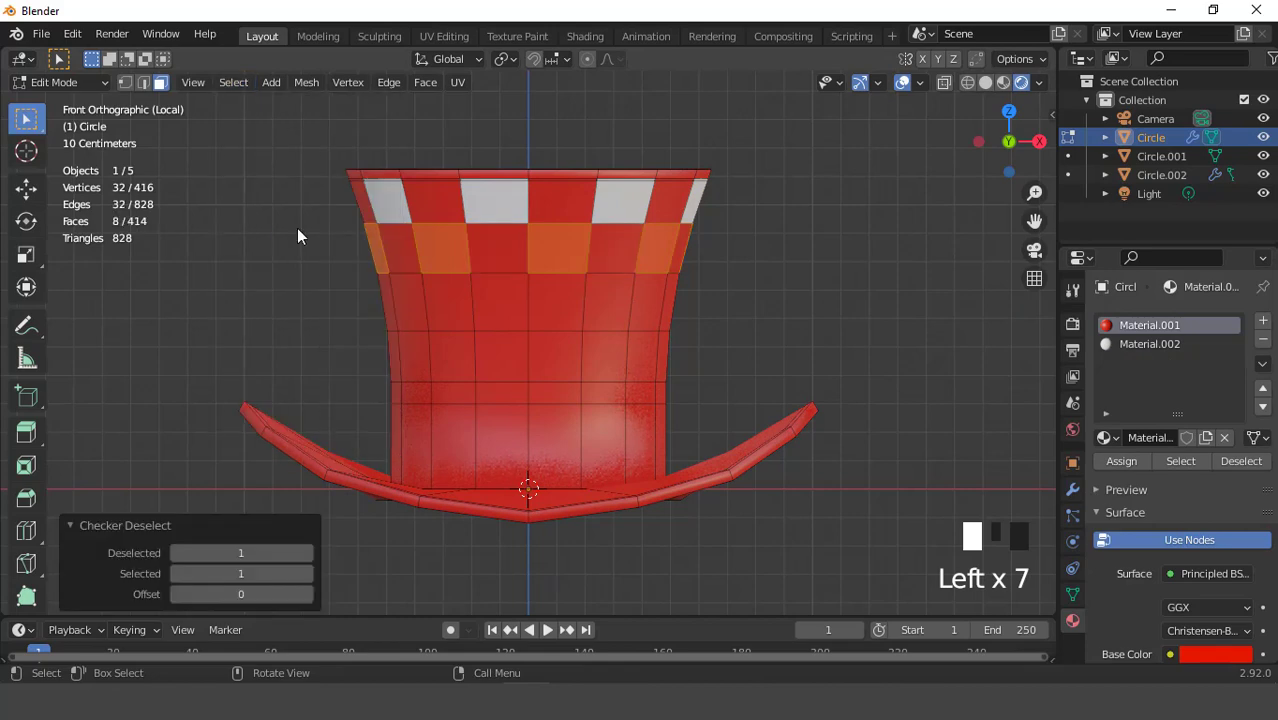
{"action": "left_click", "coordinate": [309, 599]}
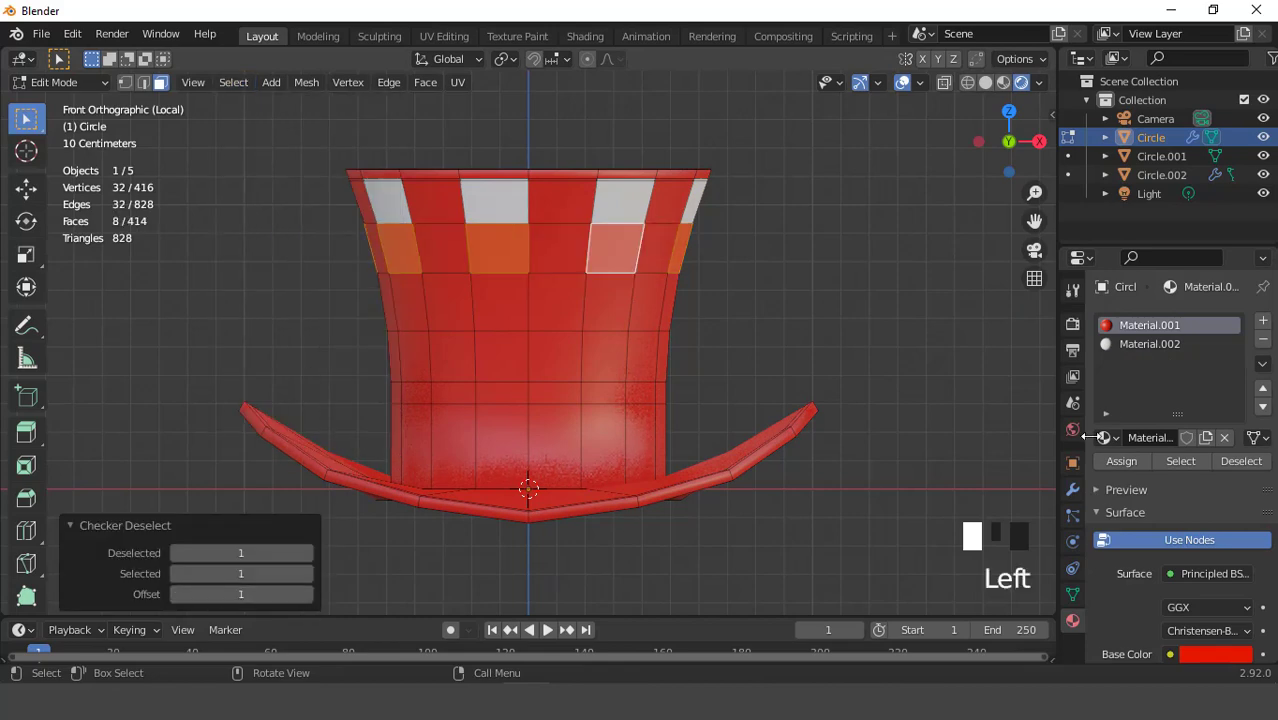
{"action": "left_click", "coordinate": [1116, 345]}
{"action": "left_click", "coordinate": [1118, 460]}
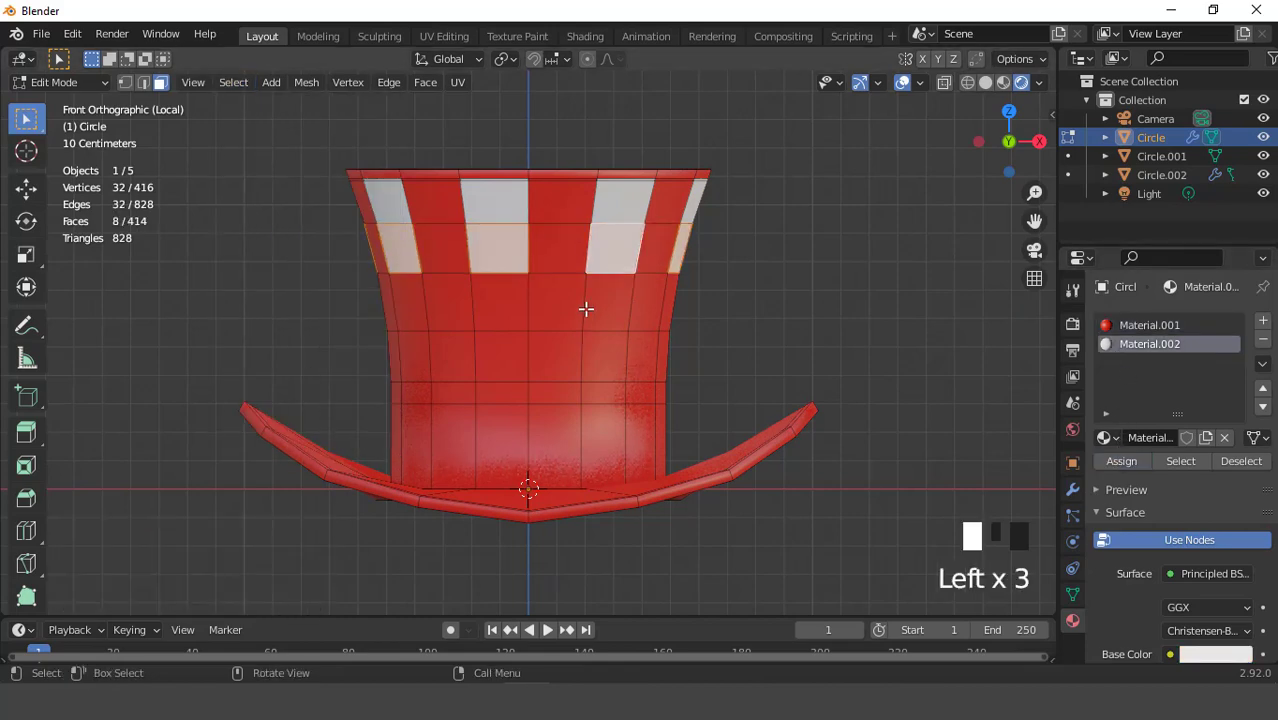
- Continue the white stripes on the crown's third wide face loop with Checker Deselect and Material.002
{"action": "double_click", "coordinate": [583, 303]}
{"action": "left_click", "coordinate": [233, 82]}
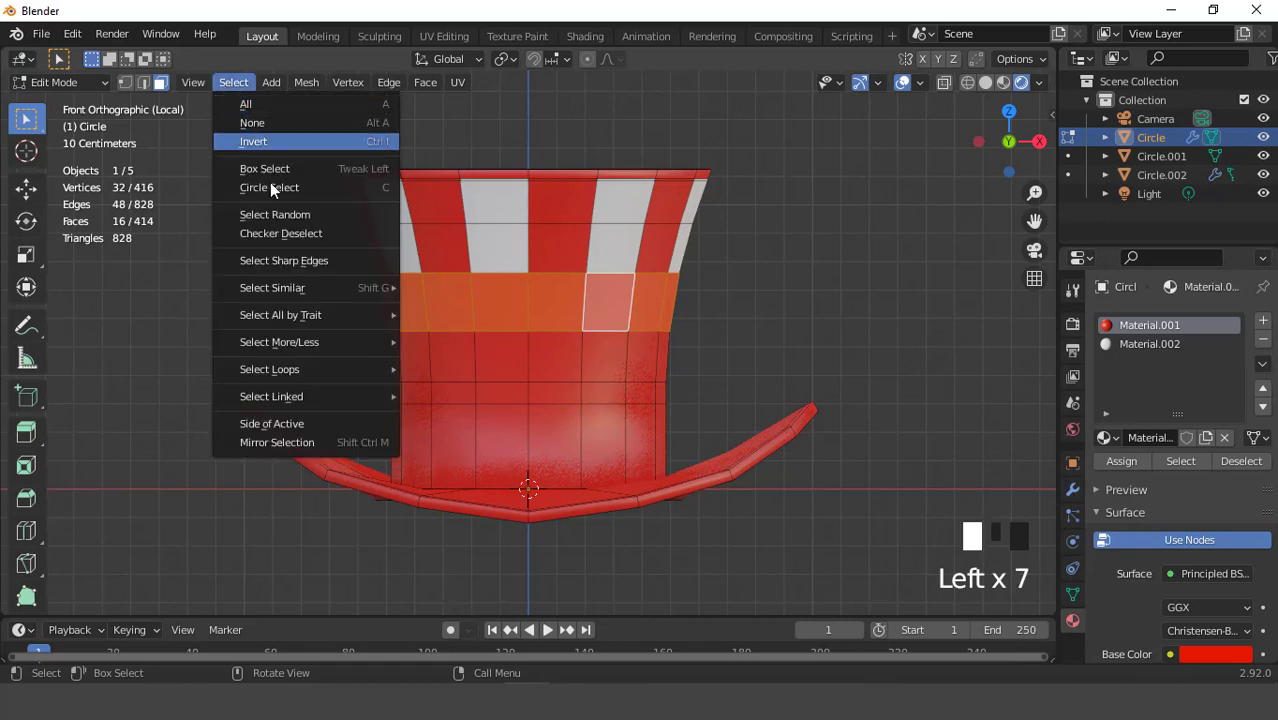
{"action": "left_click", "coordinate": [292, 239]}
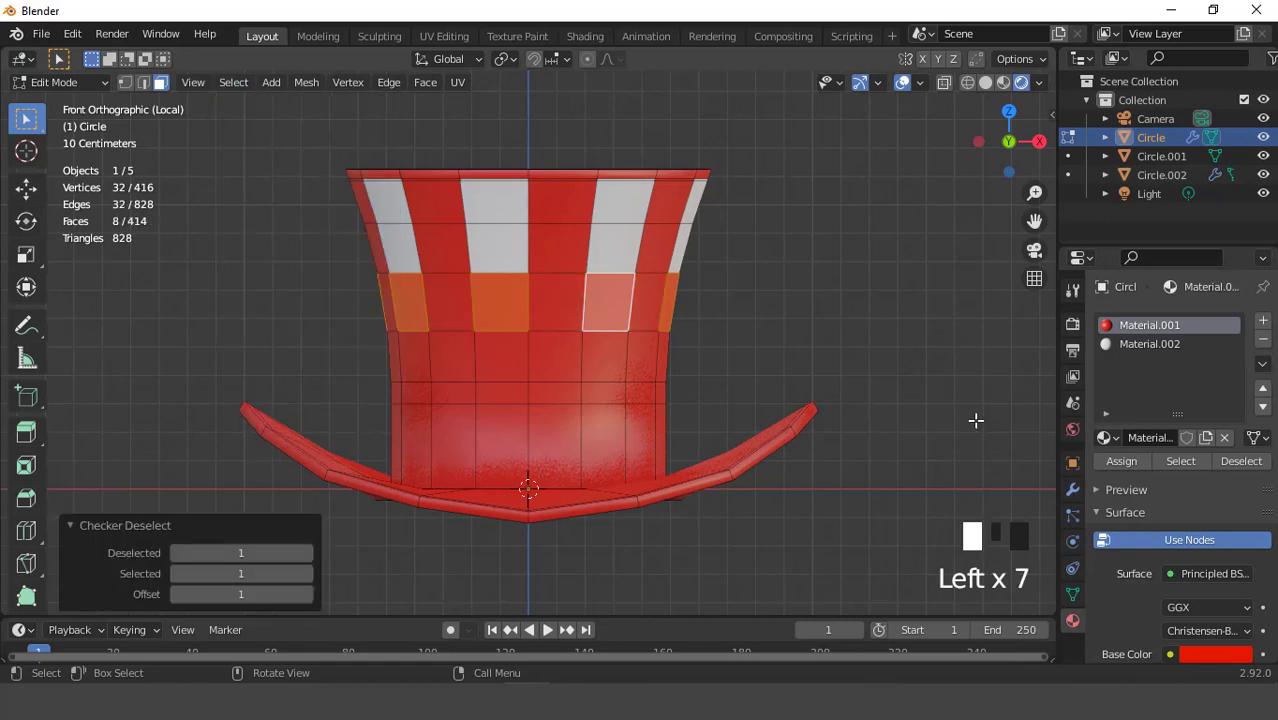
{"action": "left_click", "coordinate": [1148, 344]}
{"action": "left_click", "coordinate": [1119, 460]}
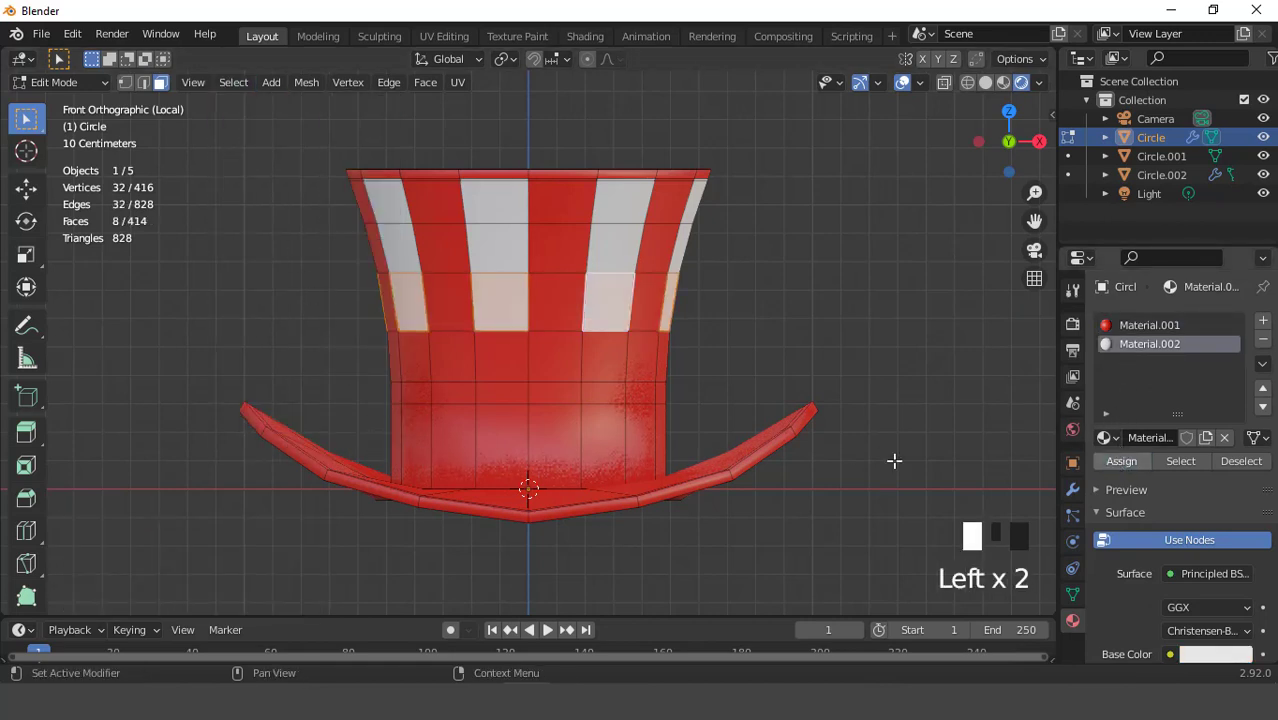
- Extend the white stripes to alternate faces of the crown's fourth wide loop with Checker Deselect and Material.002
{"action": "left_click", "coordinate": [581, 358], "text": "alt"}
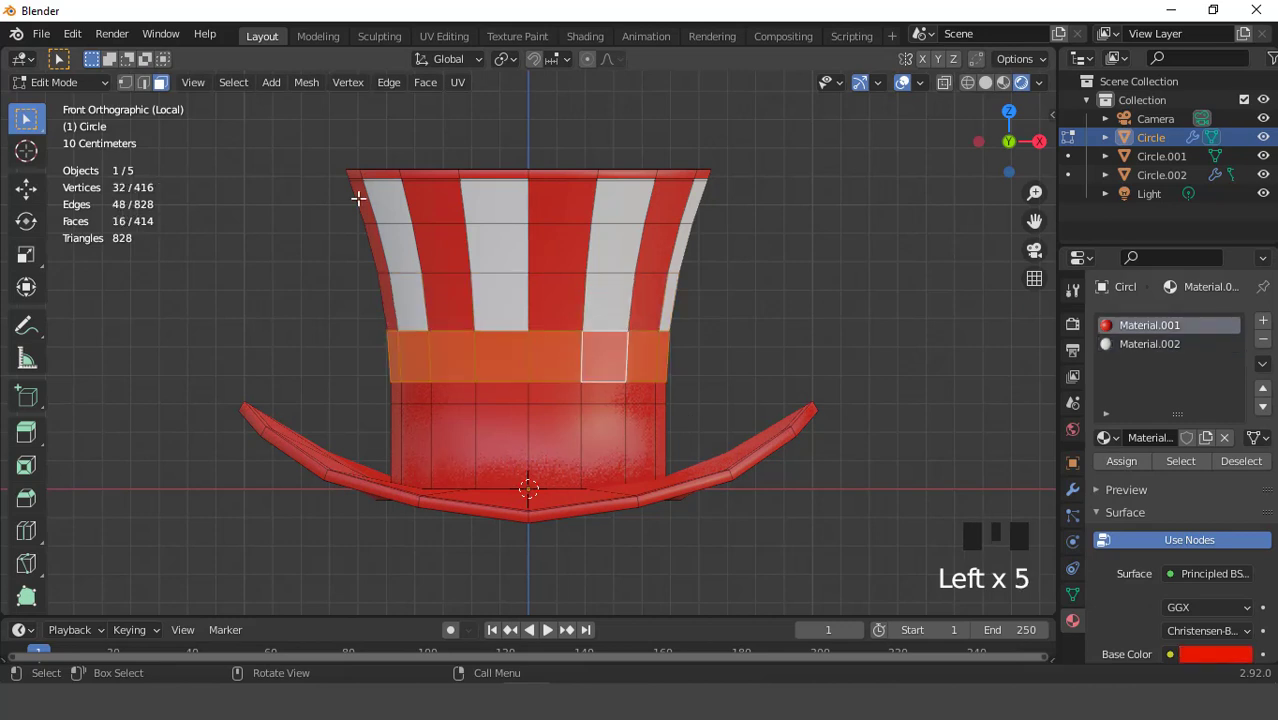
{"action": "left_click", "coordinate": [236, 88]}
{"action": "left_click", "coordinate": [289, 232]}
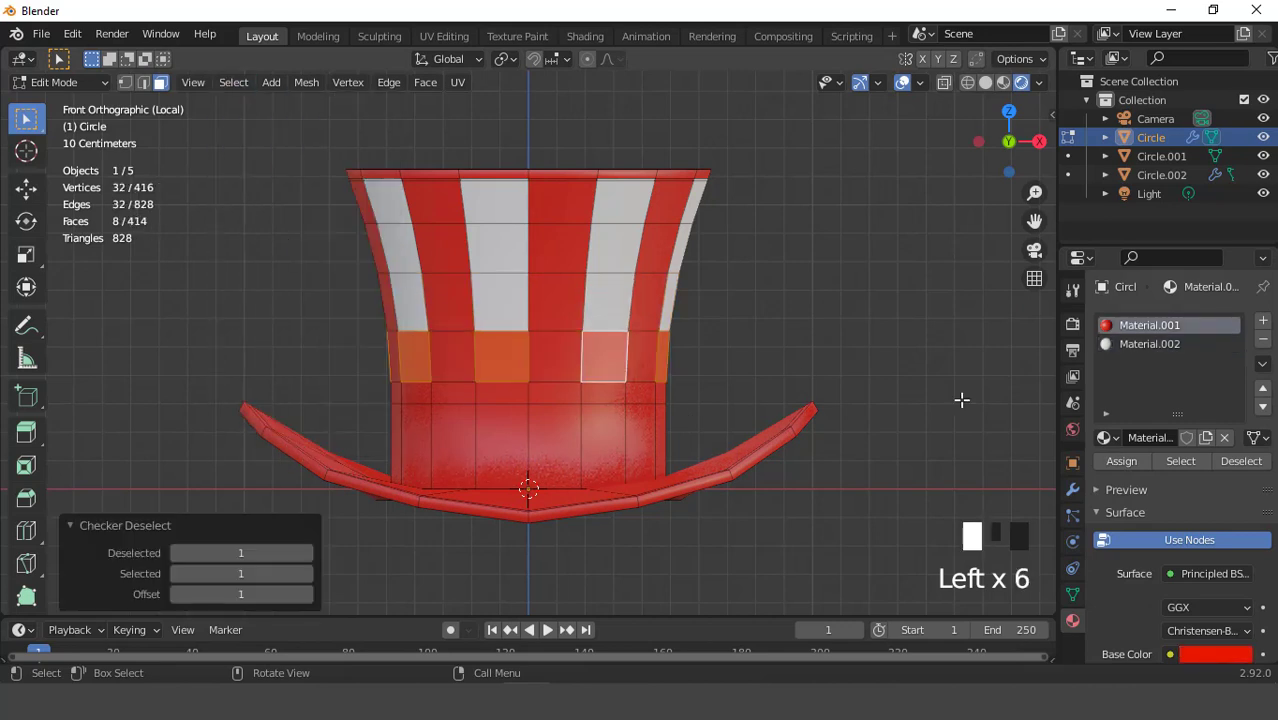
{"action": "left_click", "coordinate": [1109, 344]}
{"action": "left_click", "coordinate": [1117, 462]}
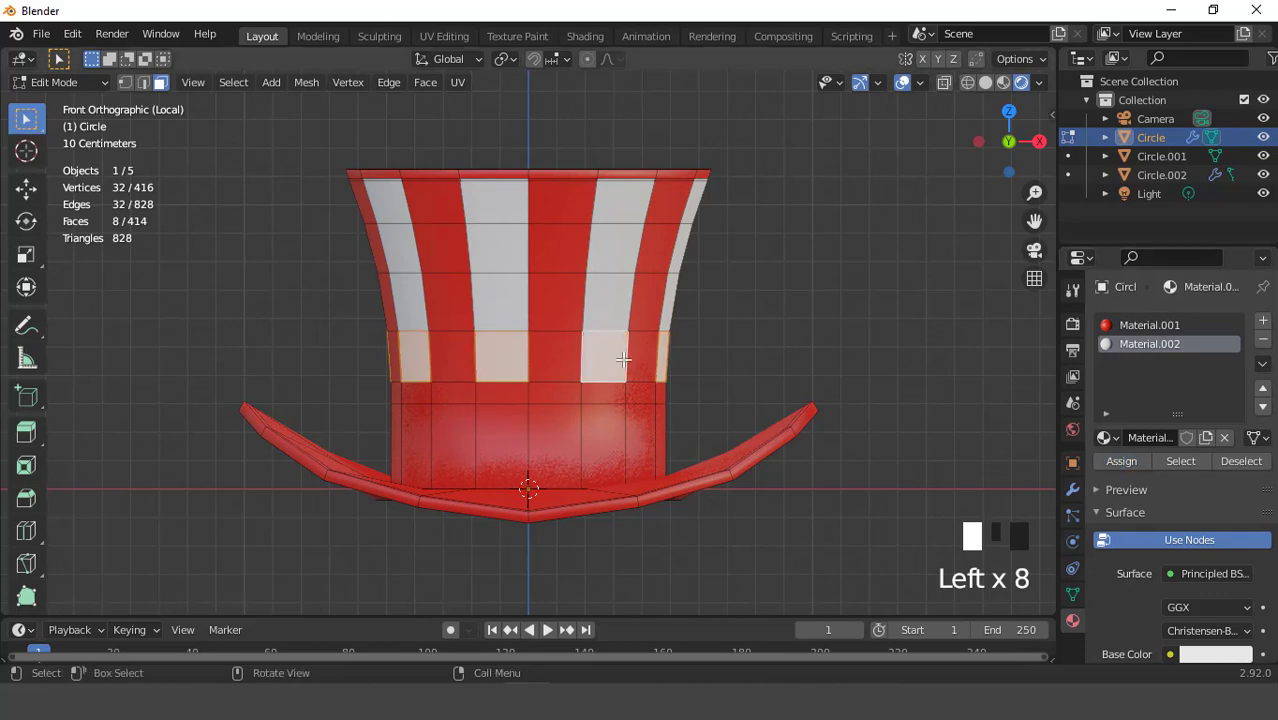
- Assign Material.002 to alternate faces of the narrow loop below the crown's four wide loops using Checker Deselect
{"action": "left_click", "coordinate": [579, 392], "text": "alt"}
{"action": "left_click", "coordinate": [233, 82]}
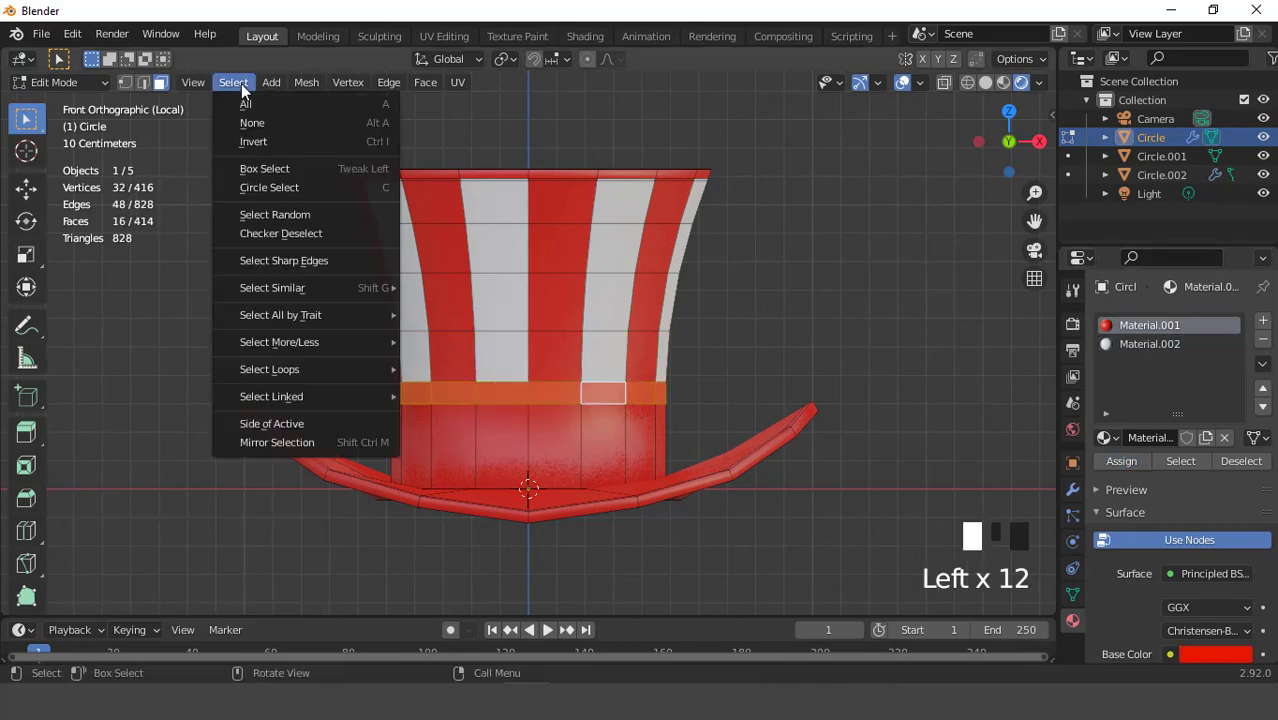
{"action": "left_click", "coordinate": [289, 231]}
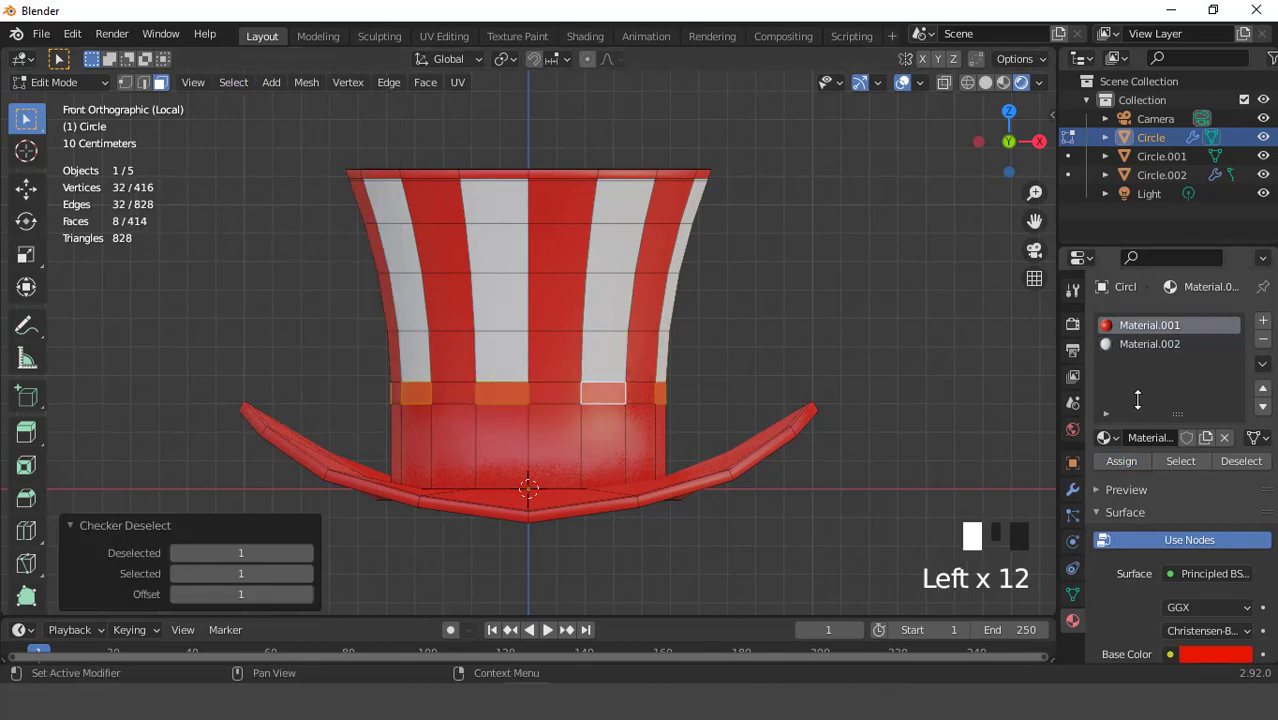
{"action": "left_click", "coordinate": [1130, 345]}
{"action": "left_click", "coordinate": [1121, 461]}
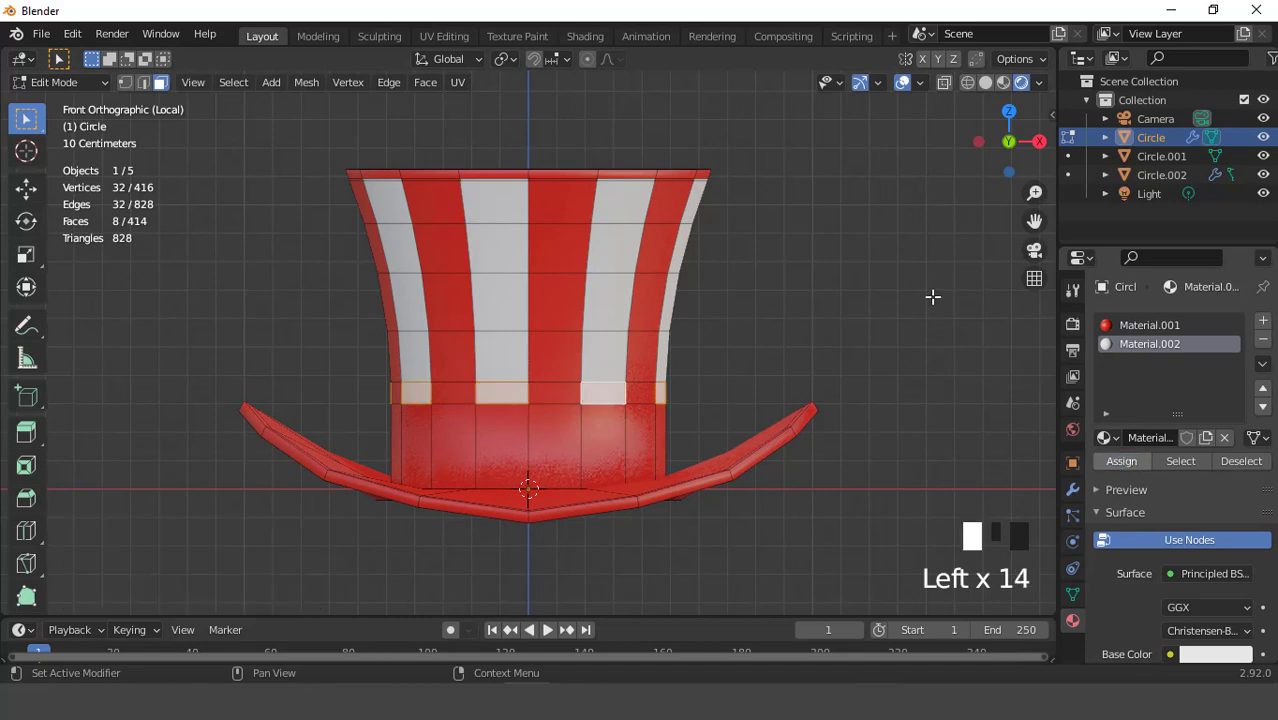
- Extend the white stripes onto the thin face loop around the crown's top rim with Checker Deselect and Material.002
{"action": "left_click", "coordinate": [901, 82]}
{"action": "middle_click_drag", "start_coordinate": [830, 163], "coordinate": [876, 120]}
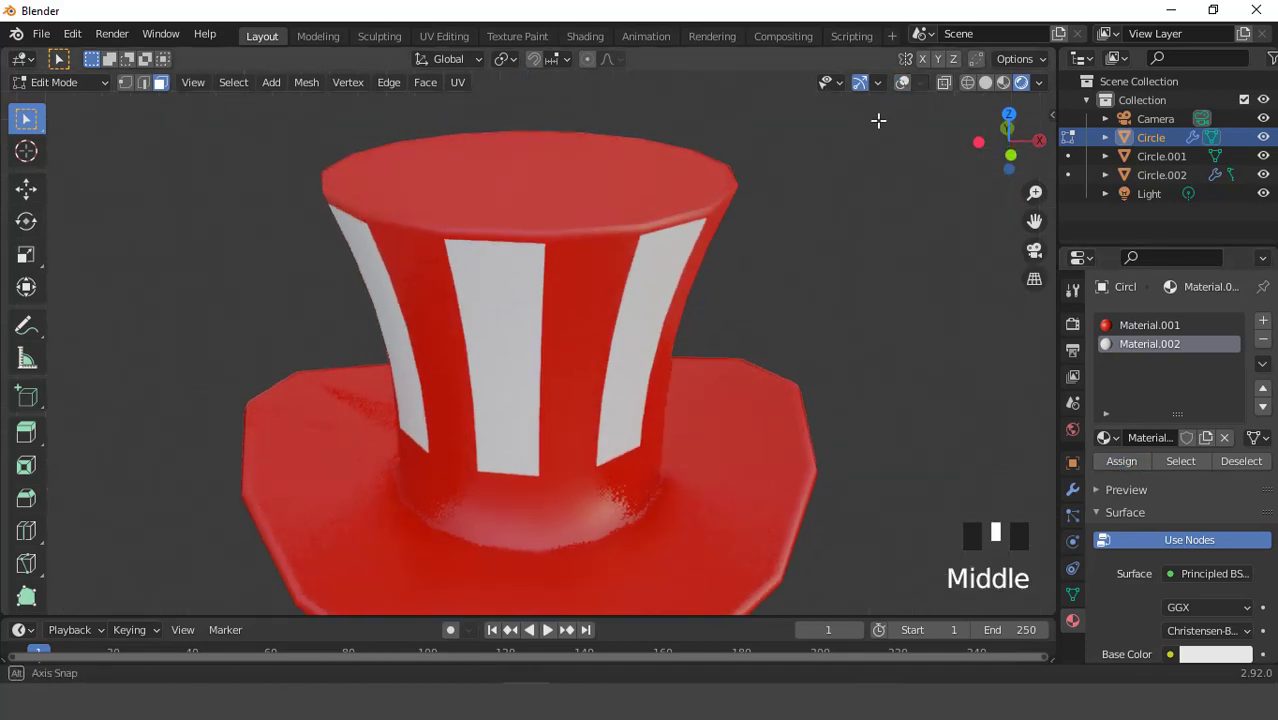
{"action": "left_click", "coordinate": [895, 82]}
{"action": "scroll", "coordinate": [692, 205], "scroll_direction": "up", "scroll_amount": 2}
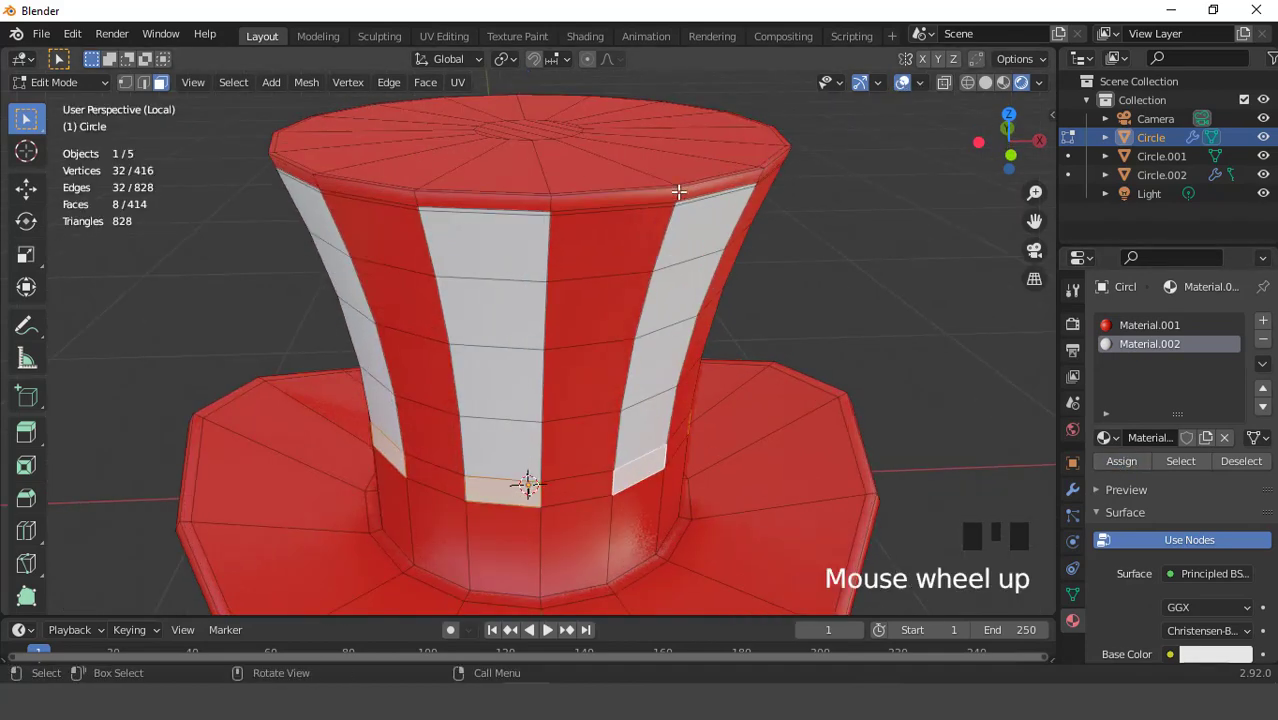
{"action": "left_click", "coordinate": [686, 195], "text": "alt"}
{"action": "middle_click_drag", "start_coordinate": [682, 194], "coordinate": [614, 184]}
{"action": "left_click", "coordinate": [233, 82]}
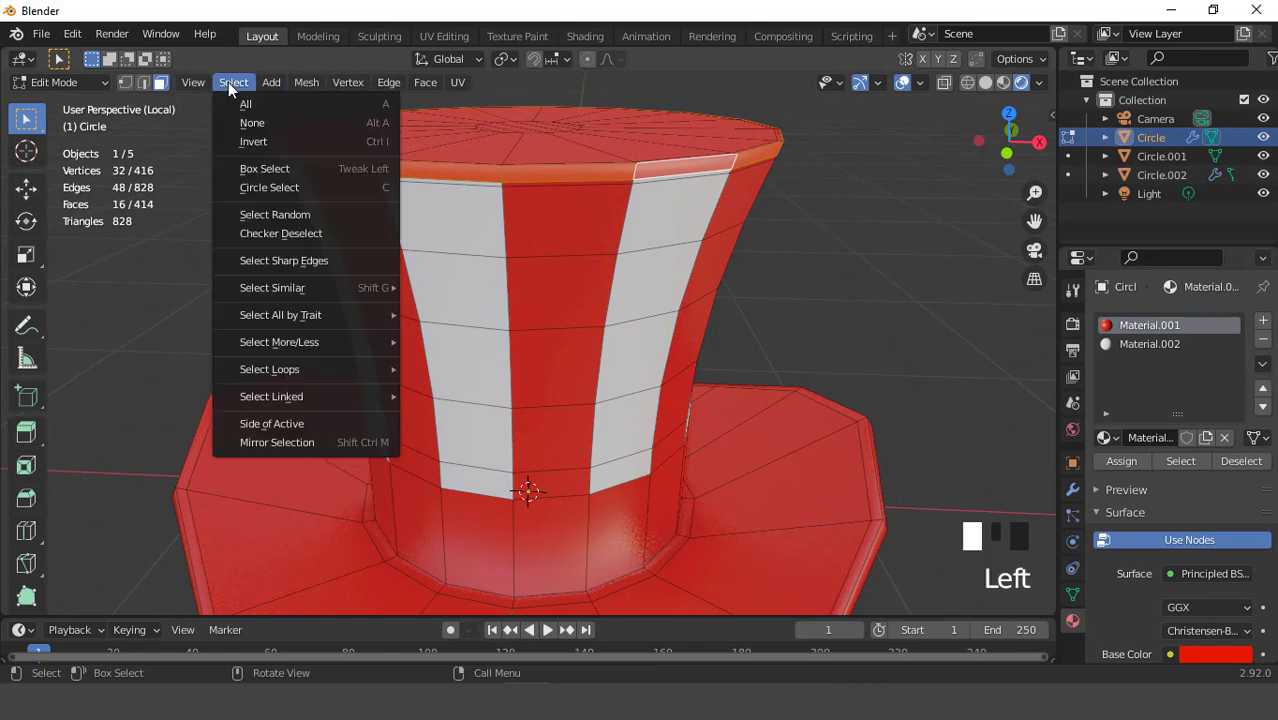
{"action": "left_click", "coordinate": [289, 233]}
{"action": "middle_click_drag", "start_coordinate": [289, 233], "coordinate": [1213, 398]}
{"action": "left_click", "coordinate": [1135, 343]}
{"action": "left_click", "coordinate": [1121, 458]}
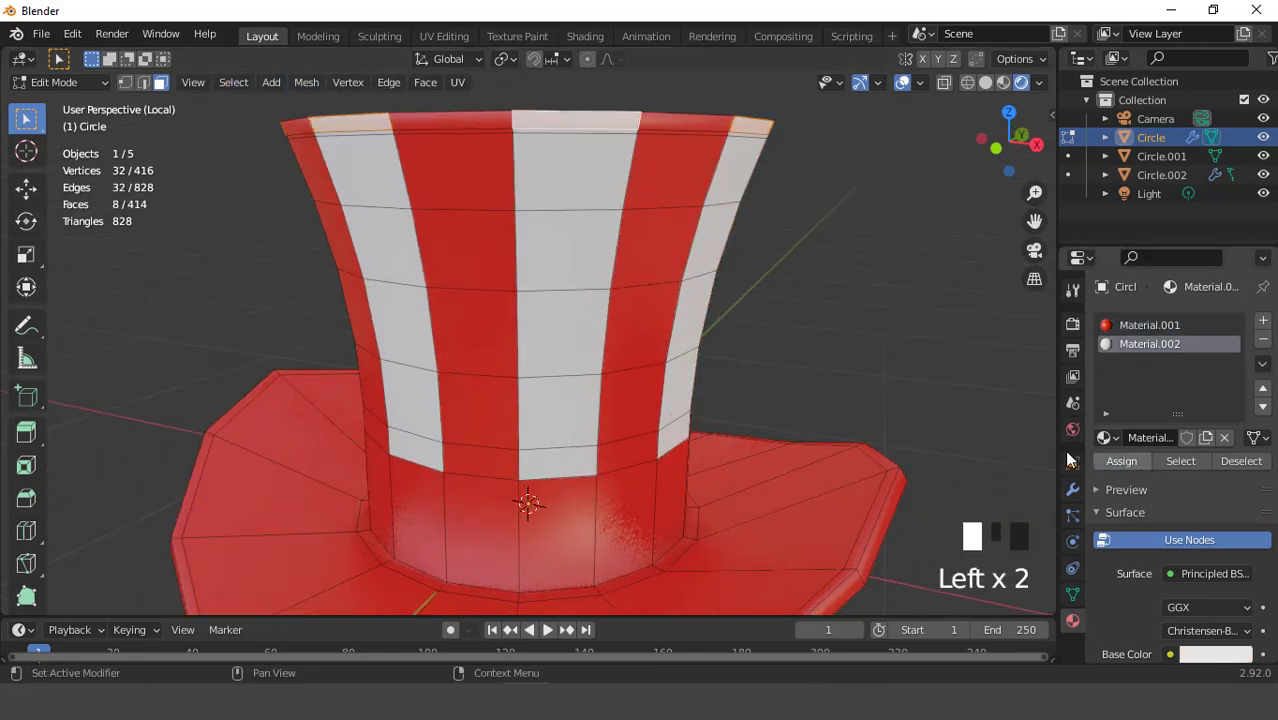
- Return to Object Mode, re-enable the Subdivision modifier's viewport display, and leave local view to show the whole hat
{"action": "scroll", "coordinate": [782, 316], "scroll_direction": "down", "scroll_amount": 2}
{"action": "key", "text": "Tab"}
{"action": "left_click", "coordinate": [1072, 489]}
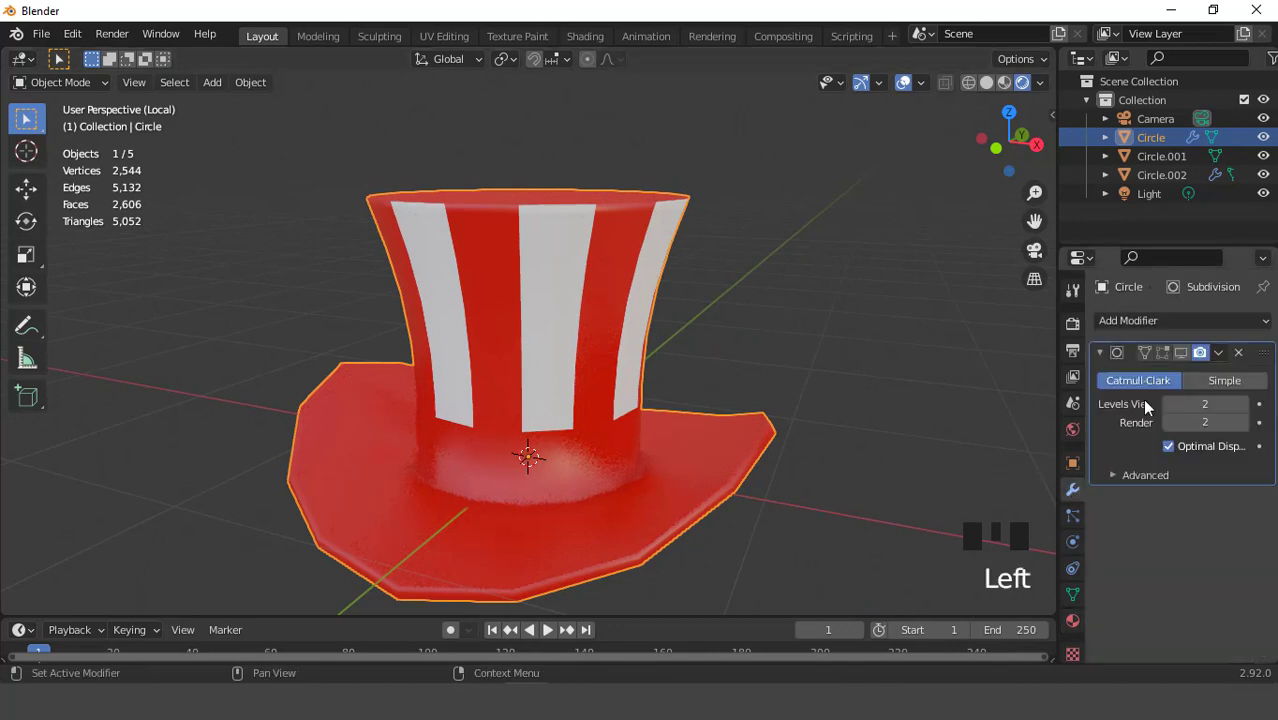
{"action": "left_click", "coordinate": [1180, 353]}
{"action": "middle_click_drag", "start_coordinate": [716, 312], "coordinate": [655, 335]}
{"action": "key", "text": "KP_7"}
{"action": "key", "text": "KP_Divide"}
{"action": "scroll", "coordinate": [678, 335], "scroll_direction": "up", "scroll_amount": 2}
{"action": "scroll", "coordinate": [585, 417], "scroll_direction": "up", "scroll_amount": 2}
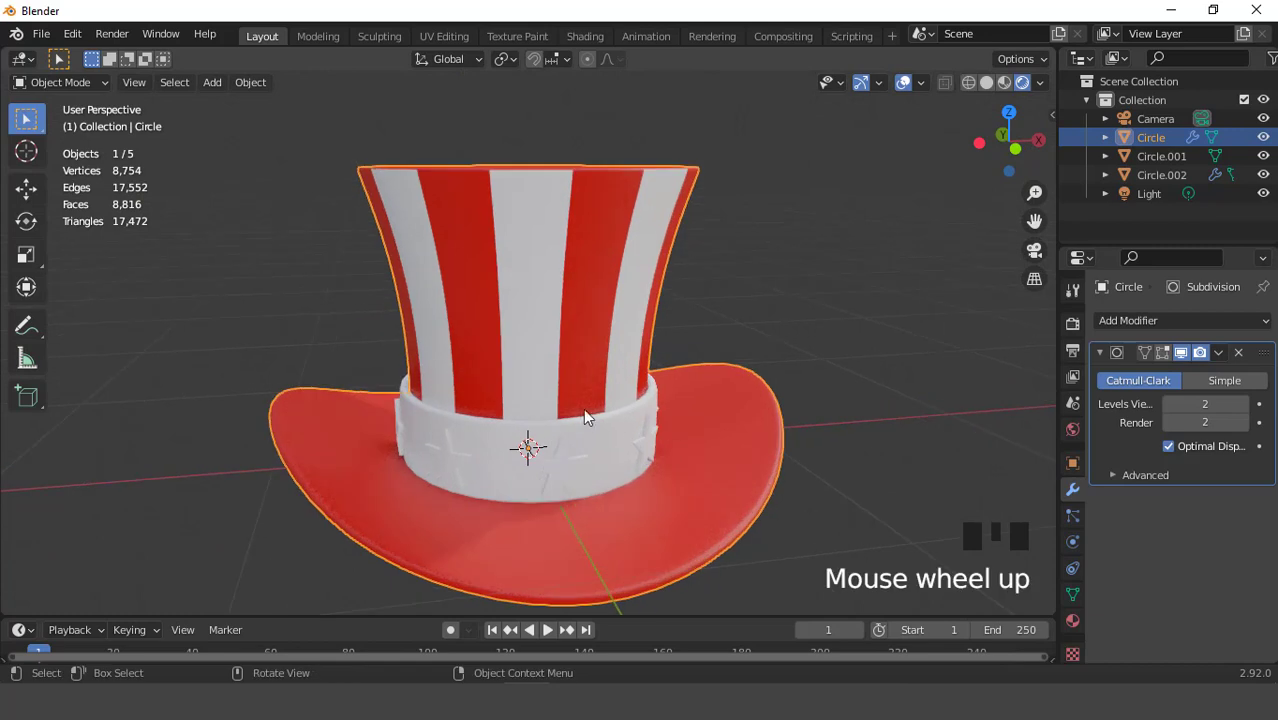
- Give the hat band a new material with a saturated blue base color
{"action": "left_click", "coordinate": [588, 424]}
{"action": "middle_click_drag", "start_coordinate": [610, 440], "coordinate": [660, 405]}
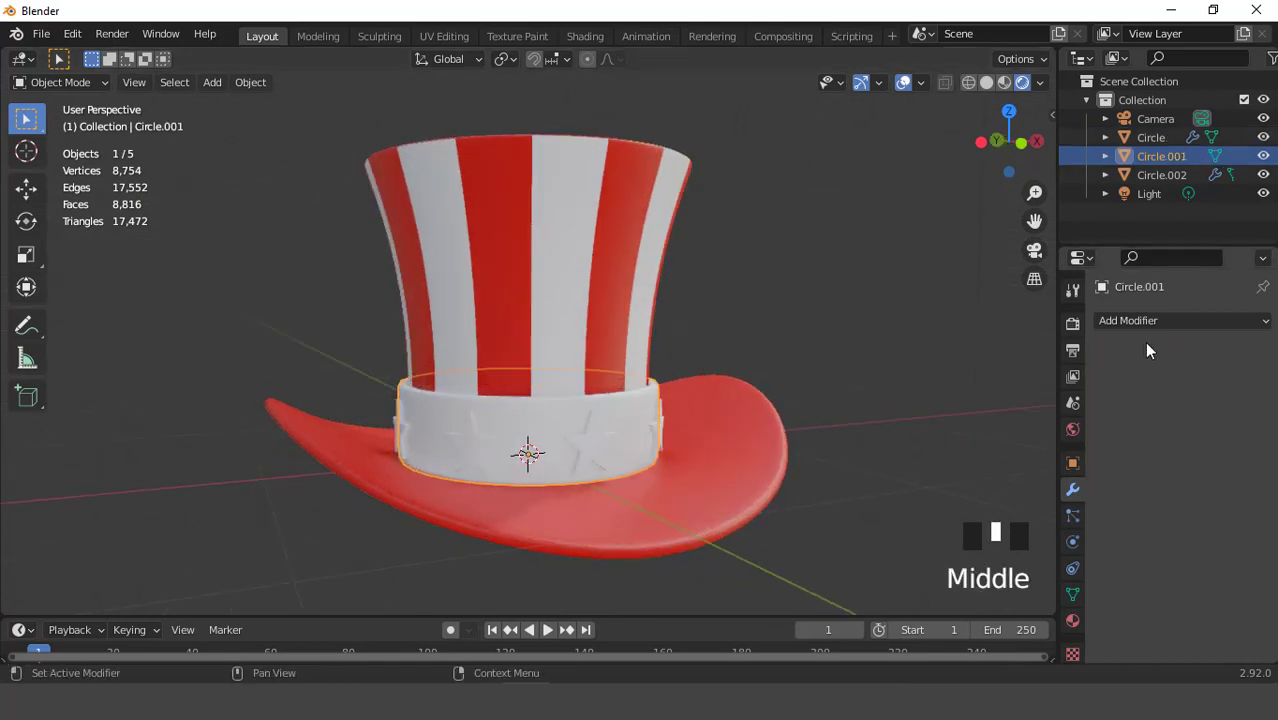
{"action": "left_click", "coordinate": [1072, 620]}
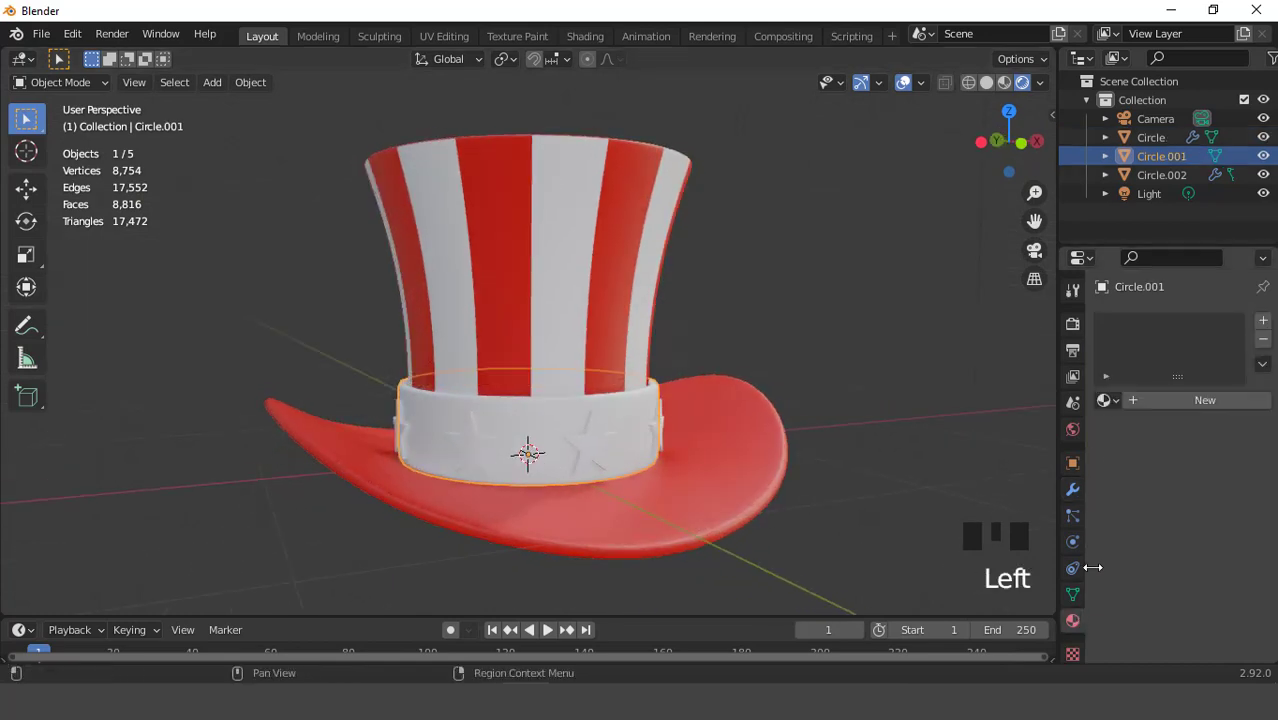
{"action": "left_click", "coordinate": [1197, 401]}
{"action": "left_click", "coordinate": [1215, 593]}
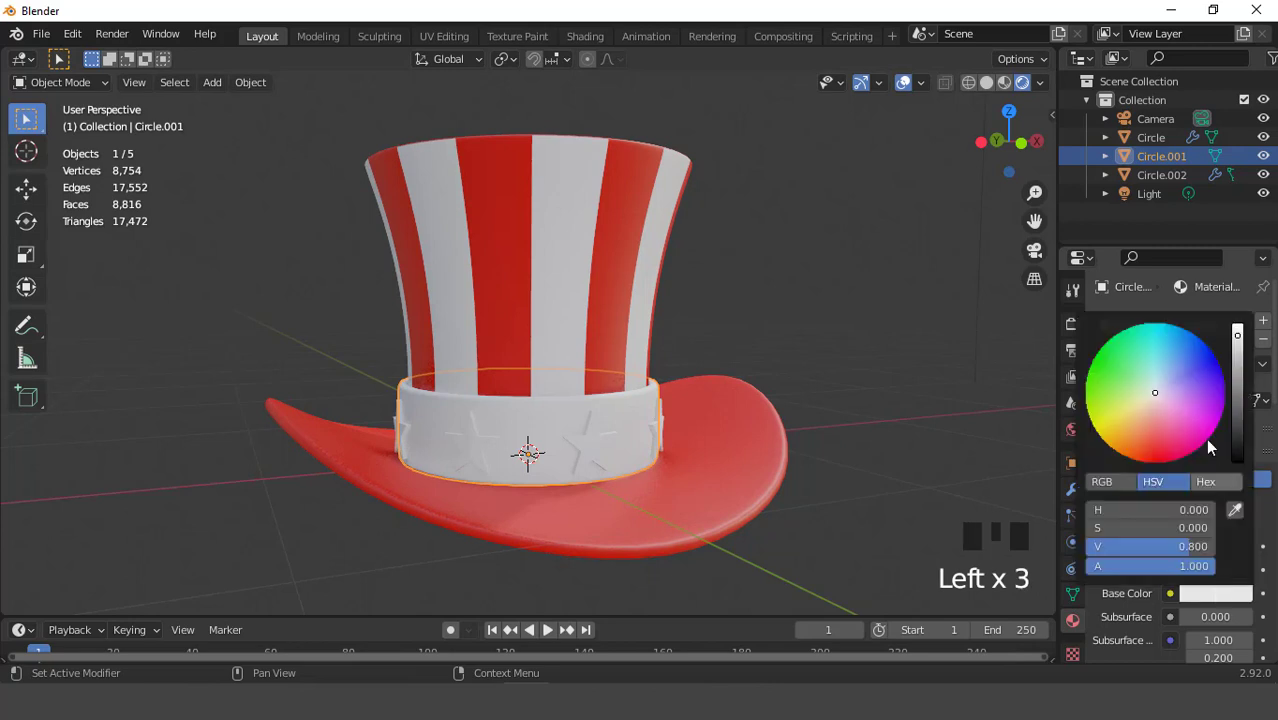
{"action": "left_click", "coordinate": [1188, 336]}
{"action": "left_click_drag", "start_coordinate": [1188, 336], "coordinate": [1204, 342]}
- Set the Max Roughness of the Screen Space Reflections in the render settings to 0.247
{"action": "left_click", "coordinate": [1071, 324]}
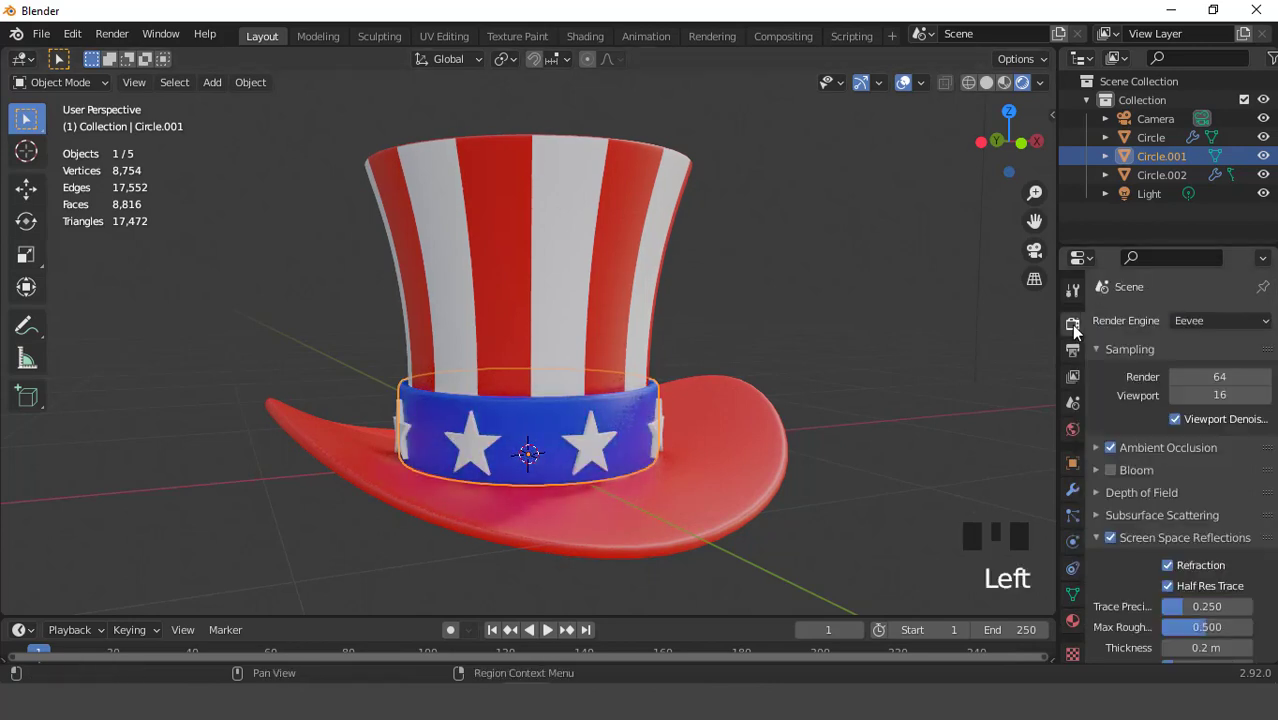
{"action": "scroll", "coordinate": [1145, 495], "scroll_direction": "down", "scroll_amount": 2}
{"action": "left_click_drag", "start_coordinate": [1200, 552], "coordinate": [1158, 552]}
- Hide the viewport overlays to examine the colored hat close up and from a distance, and show the overlays again
{"action": "left_click", "coordinate": [903, 82]}
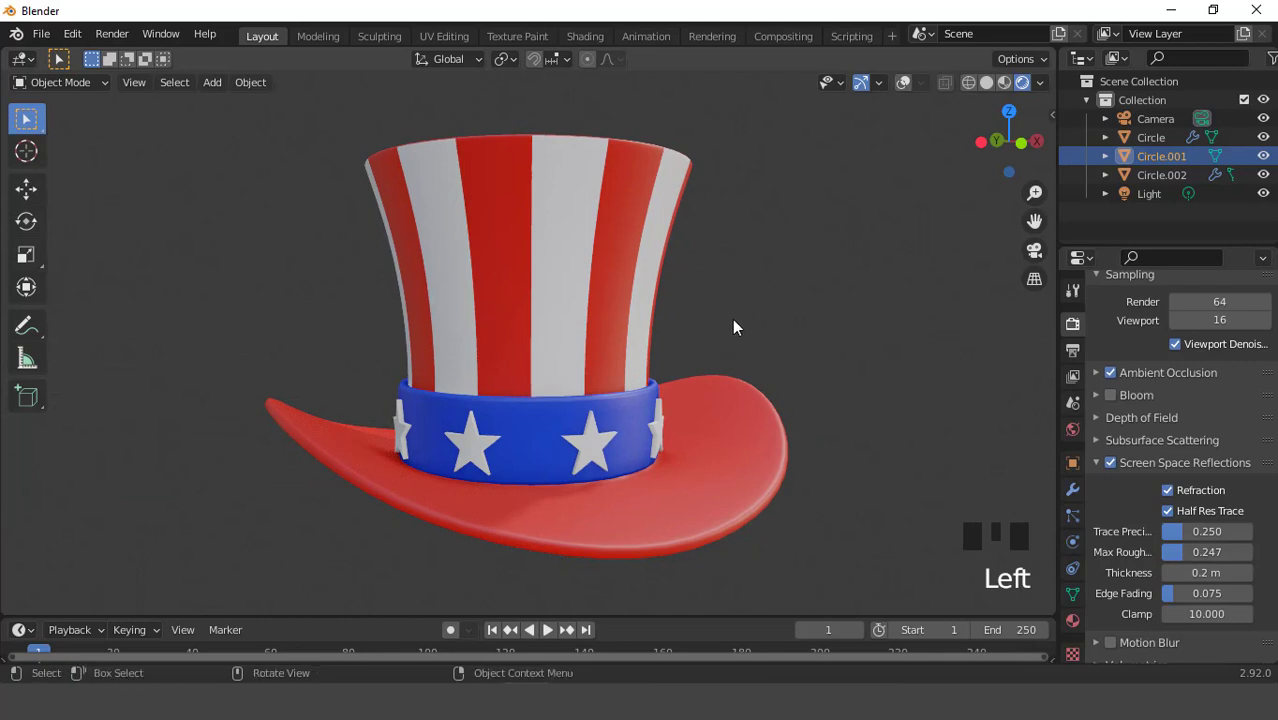
{"action": "scroll", "coordinate": [733, 319], "scroll_direction": "up", "scroll_amount": 4}
{"action": "scroll", "coordinate": [733, 319], "scroll_direction": "down", "scroll_amount": 7}
{"action": "middle_click_drag", "start_coordinate": [697, 314], "coordinate": [664, 316]}
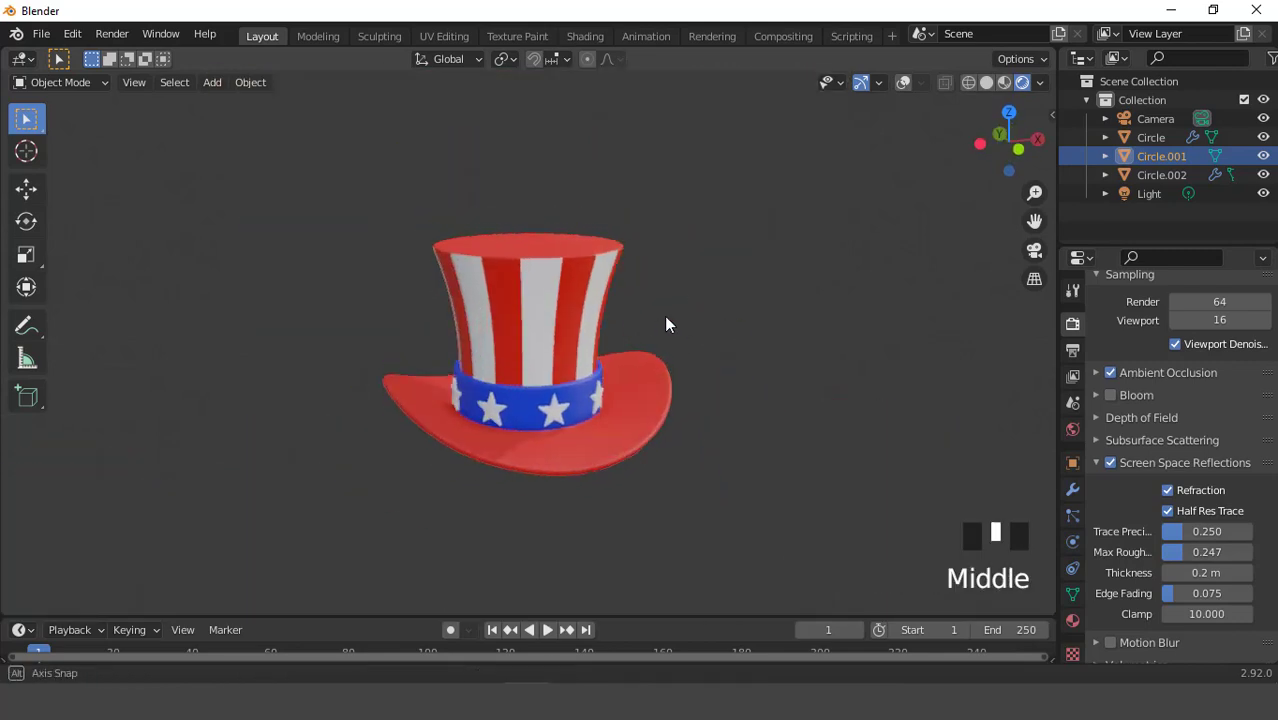
{"action": "scroll", "coordinate": [664, 316], "scroll_direction": "up", "scroll_amount": 1}
{"action": "left_click", "coordinate": [901, 82]}
- Assign the existing white Material.002 to the stars around the hat band
{"action": "scroll", "coordinate": [681, 443], "scroll_direction": "up", "scroll_amount": 3}
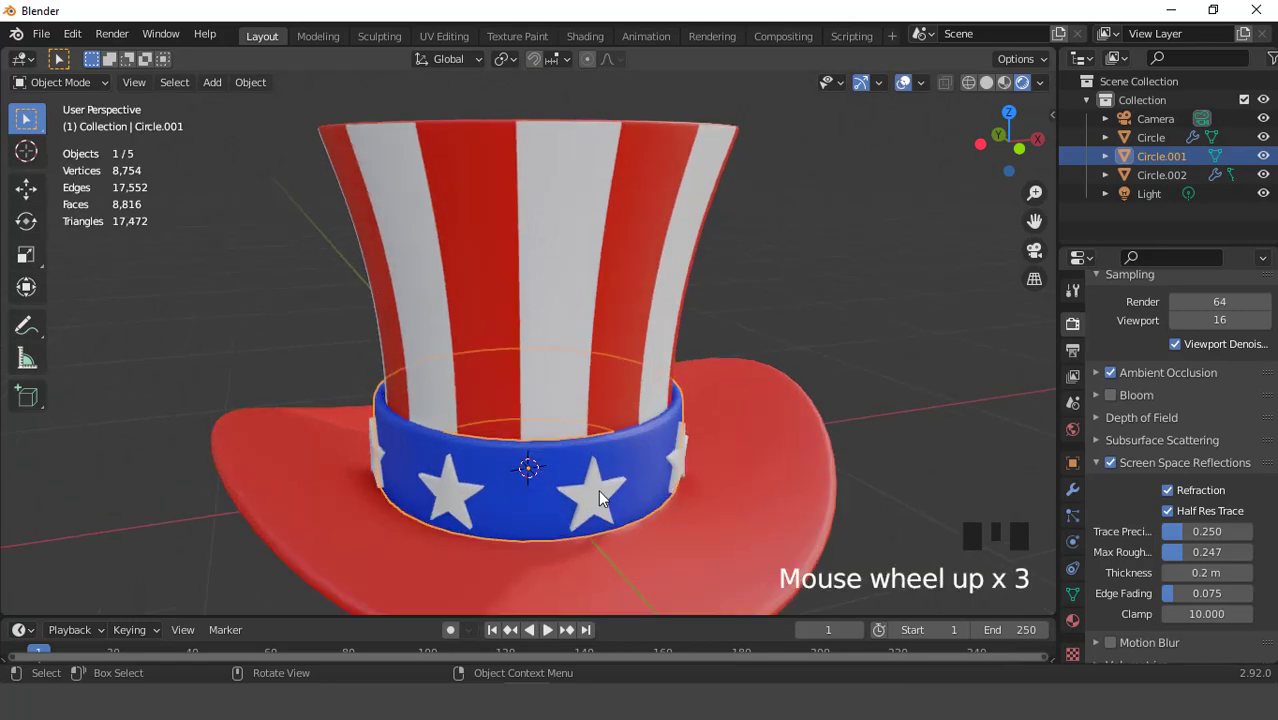
{"action": "left_click", "coordinate": [636, 453]}
{"action": "scroll", "coordinate": [636, 453], "scroll_direction": "down", "scroll_amount": 2}
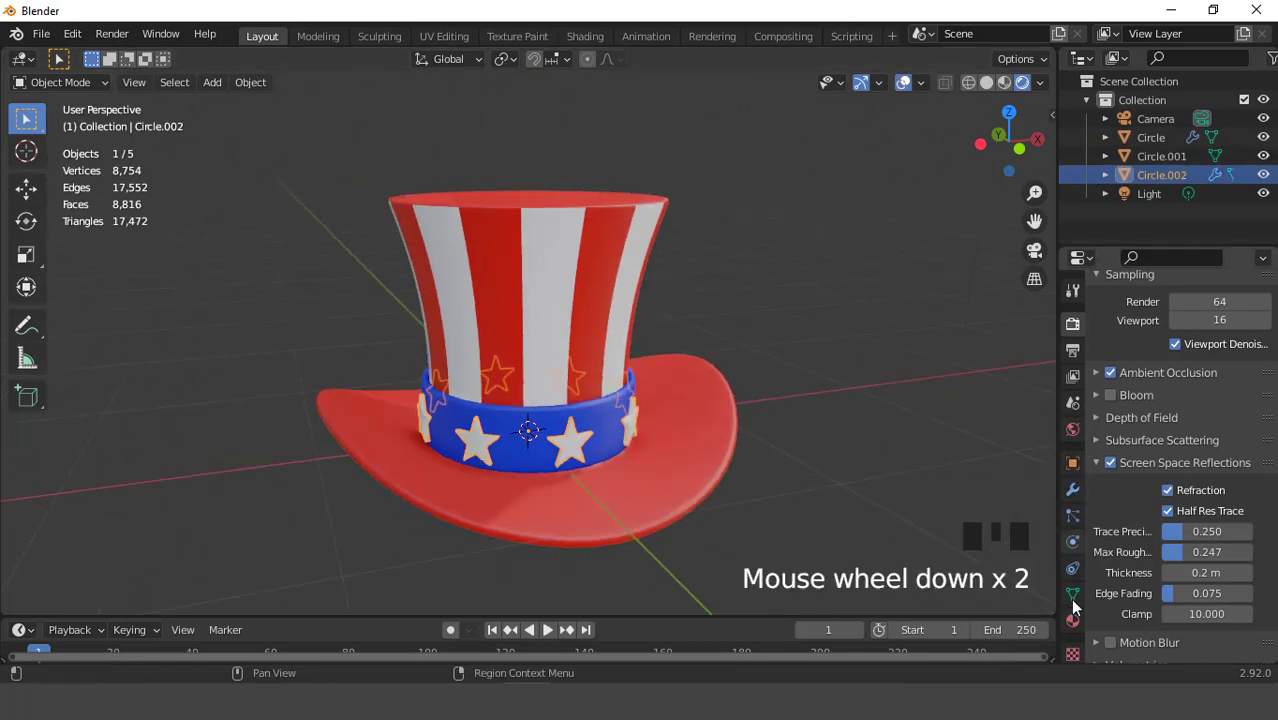
{"action": "left_click", "coordinate": [1072, 620]}
{"action": "left_click", "coordinate": [1116, 404]}
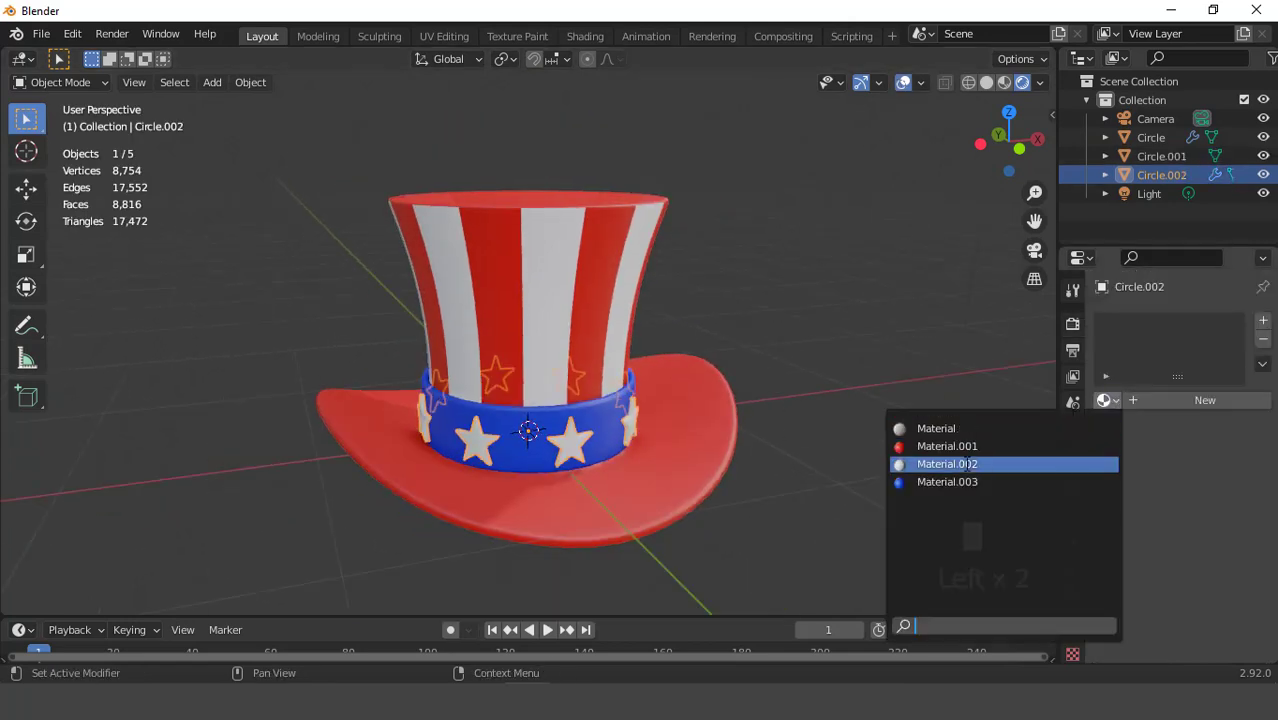
{"action": "left_click", "coordinate": [940, 460]}
- Hide the viewport overlays and make the render background transparent in the Film settings
{"action": "left_click", "coordinate": [903, 84]}
{"action": "middle_click_drag", "start_coordinate": [843, 239], "coordinate": [840, 295]}
{"action": "left_click", "coordinate": [1072, 323]}
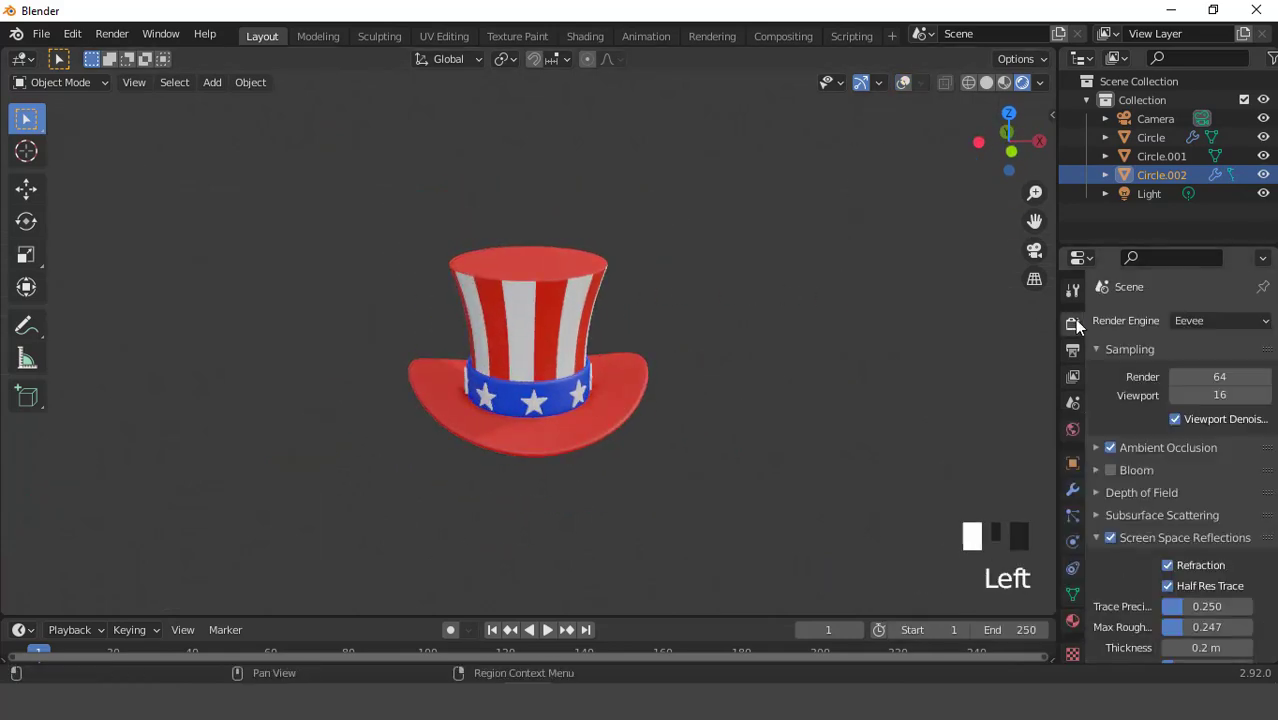
{"action": "scroll", "coordinate": [1168, 498], "scroll_direction": "down", "scroll_amount": 7}
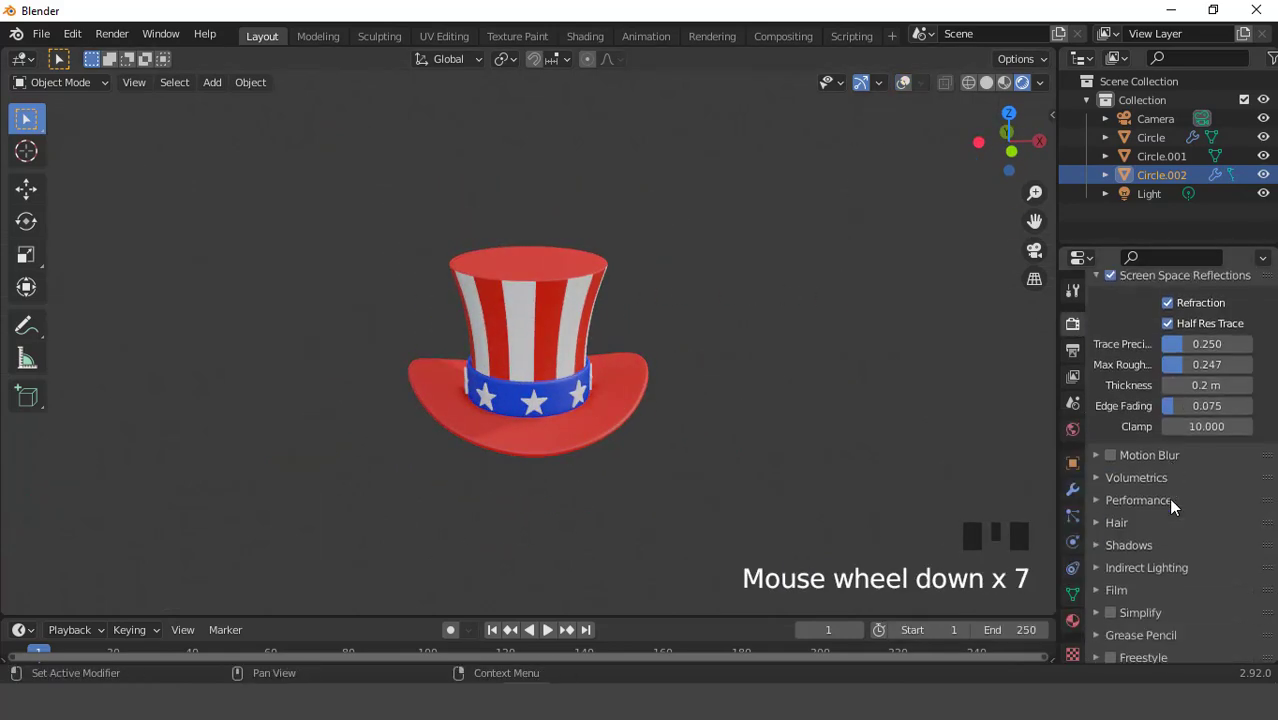
{"action": "left_click", "coordinate": [1097, 591]}
{"action": "left_click", "coordinate": [1167, 637]}
- Examine the finished hat against the transparent background from an angle and from the front
{"action": "scroll", "coordinate": [673, 371], "scroll_direction": "down", "scroll_amount": 2}
{"action": "middle_click_drag", "start_coordinate": [673, 371], "coordinate": [571, 333]}
{"action": "key", "text": "KP_1"}
{"action": "scroll", "coordinate": [622, 321], "scroll_direction": "up", "scroll_amount": 3}
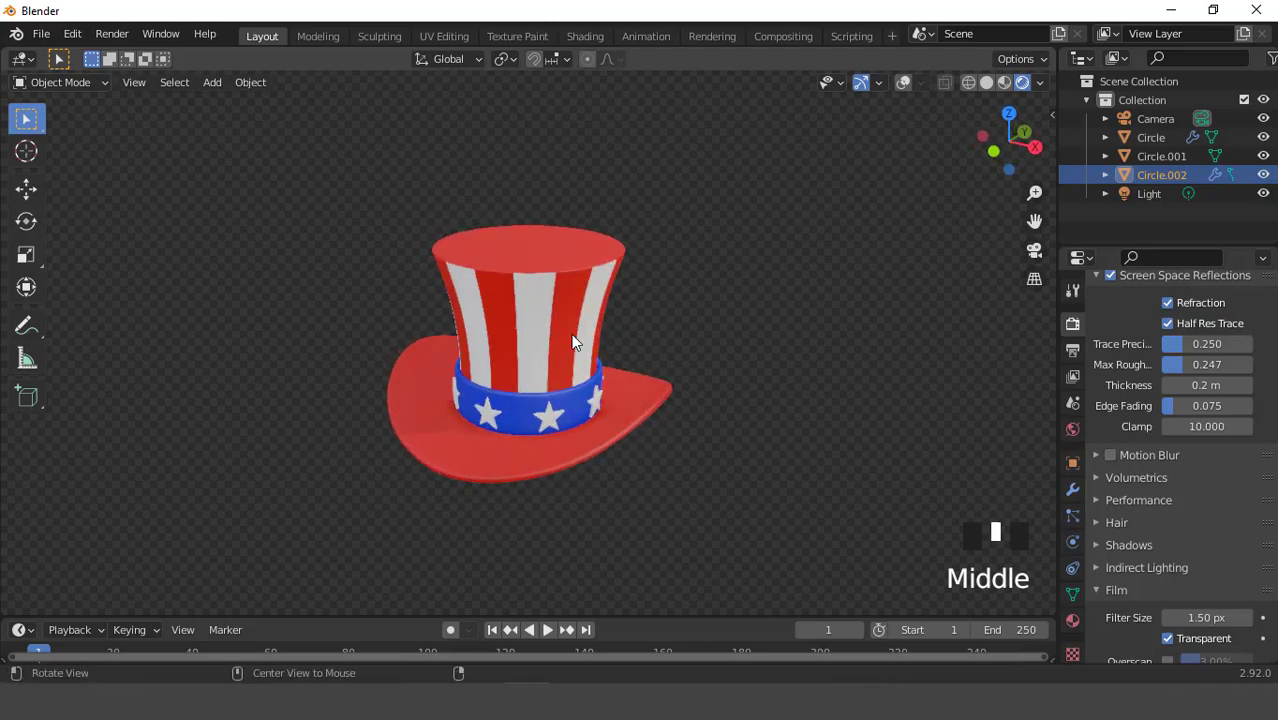